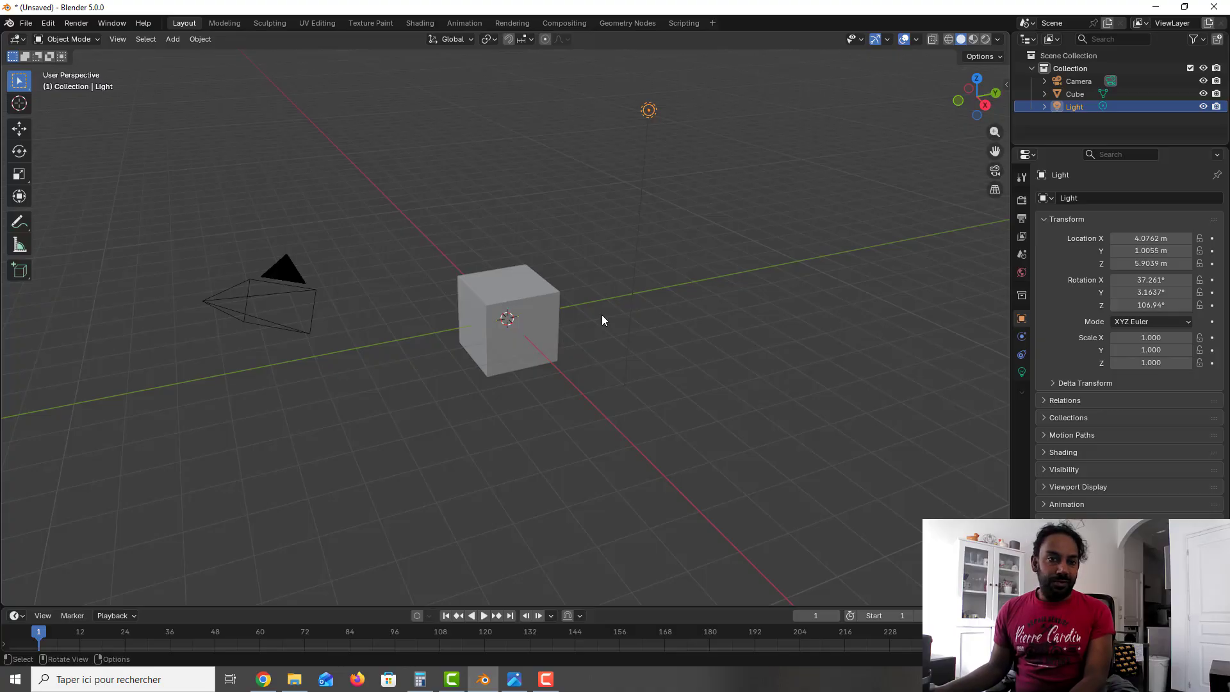
Step: Add a plane mesh at the world origin
{"action": "key", "text": "shift"}
{"action": "key", "text": "shift+a"}
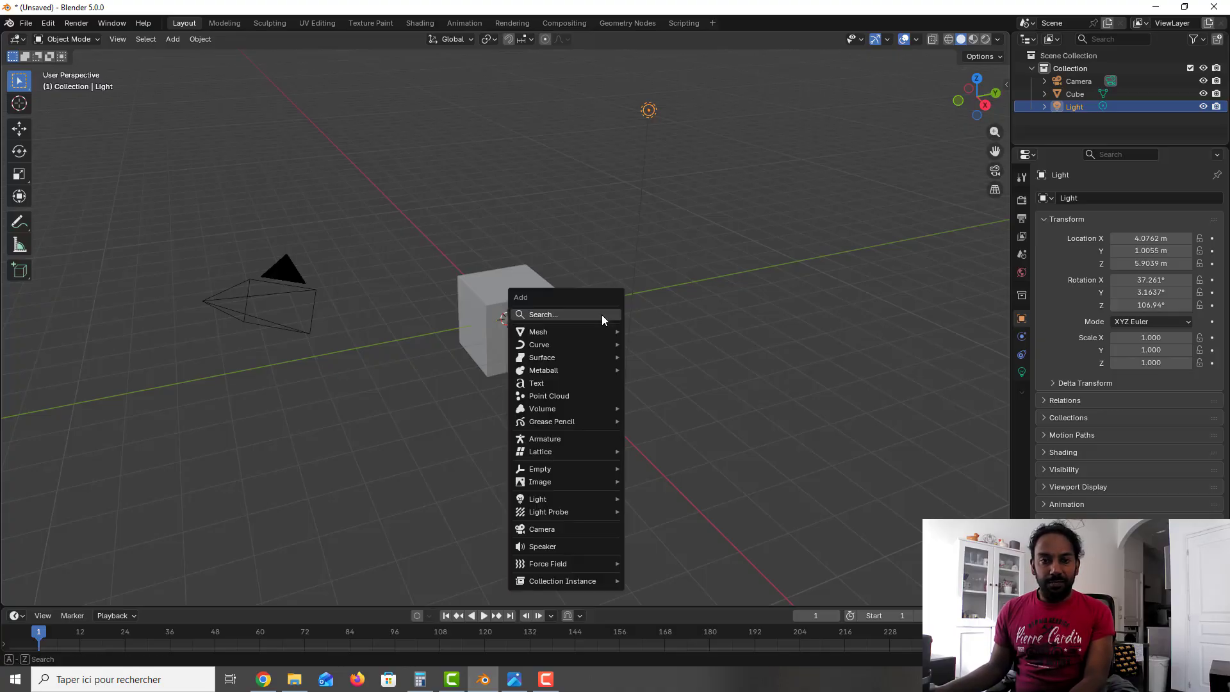
{"action": "mouse_move", "coordinate": [601, 329]}
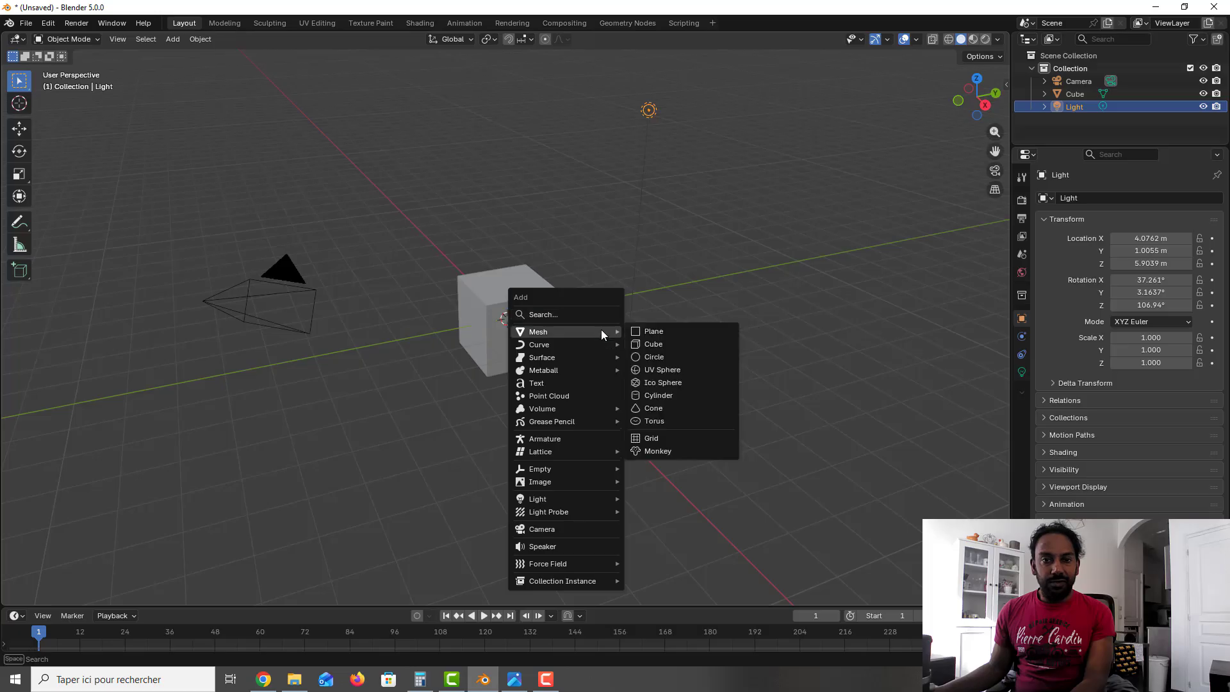
{"action": "left_click", "coordinate": [686, 333]}
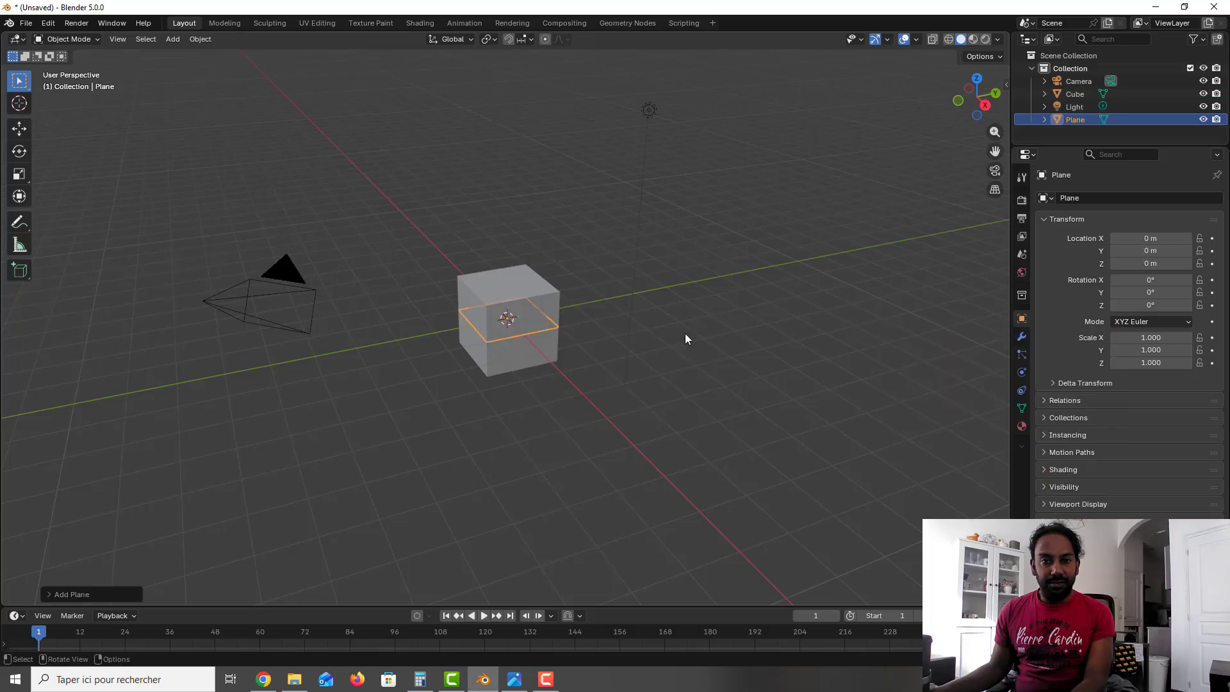
{"action": "left_click", "coordinate": [802, 193]}
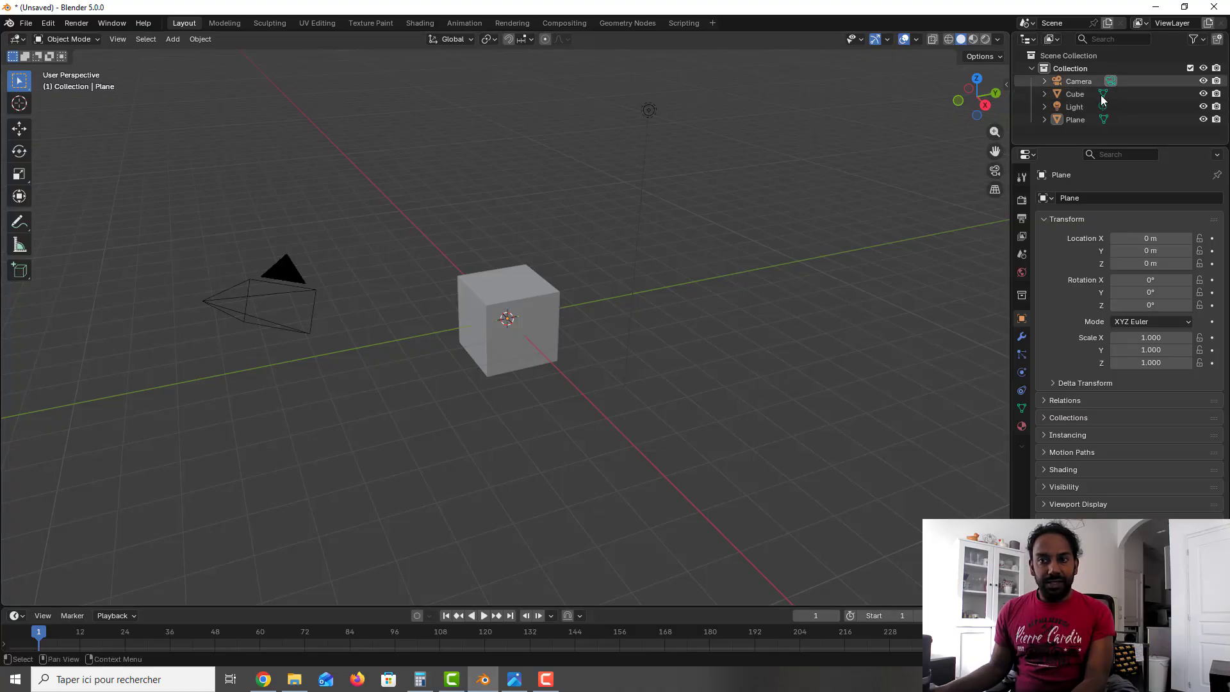
Step: Rename the new plane as Ground
{"action": "left_click", "coordinate": [1075, 119]}
{"action": "double_click", "coordinate": [1076, 119]}
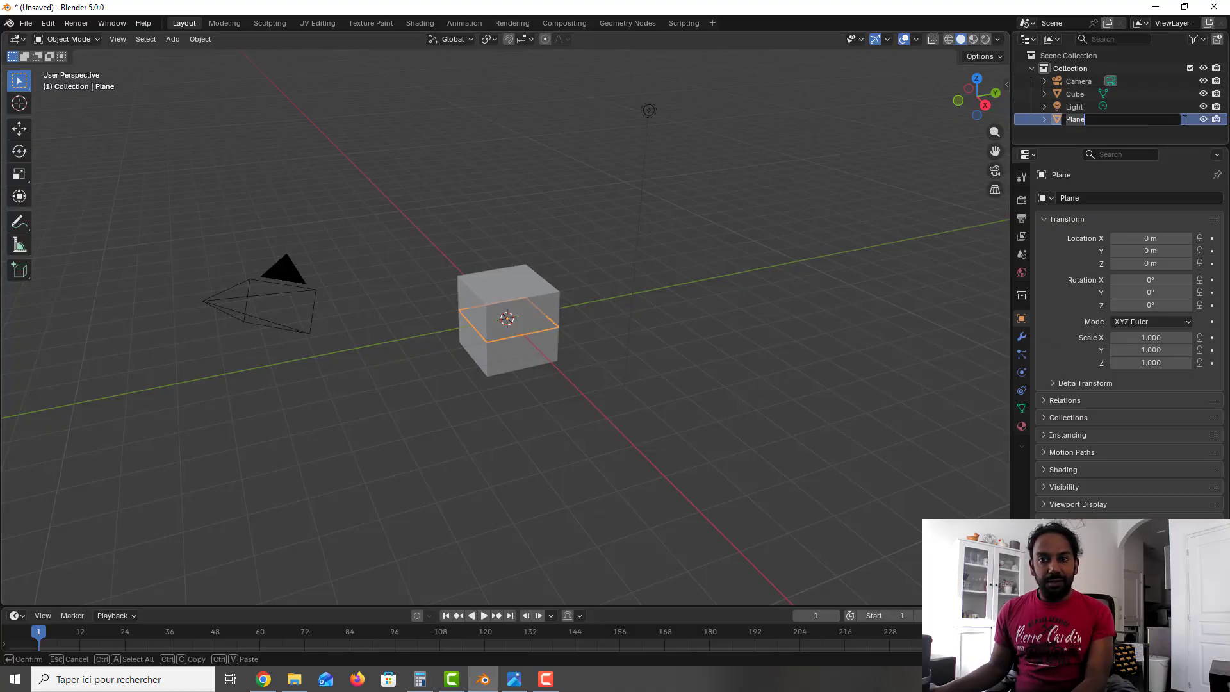
{"action": "type", "text": "Ground"}
{"action": "key", "text": "Return"}
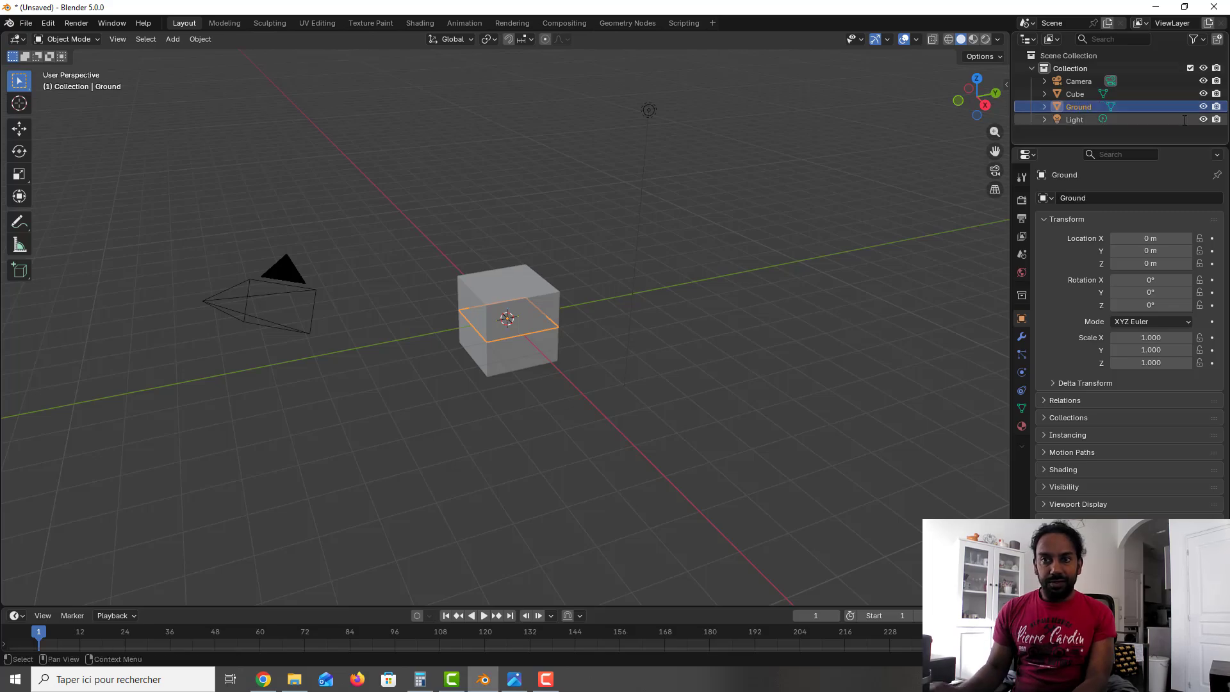
{"action": "left_click", "coordinate": [863, 160]}
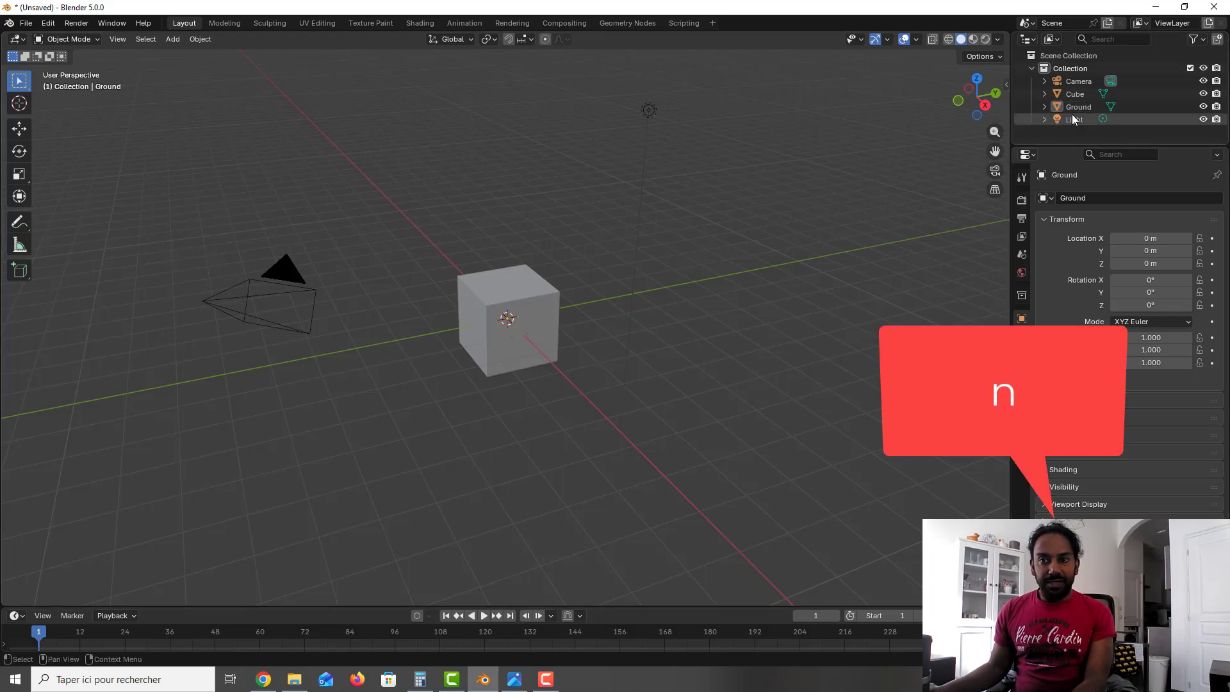
Step: Set the Ground plane's scale to 10 on the X, Y and Z axes
{"action": "left_click", "coordinate": [1051, 108]}
{"action": "key", "text": "n"}
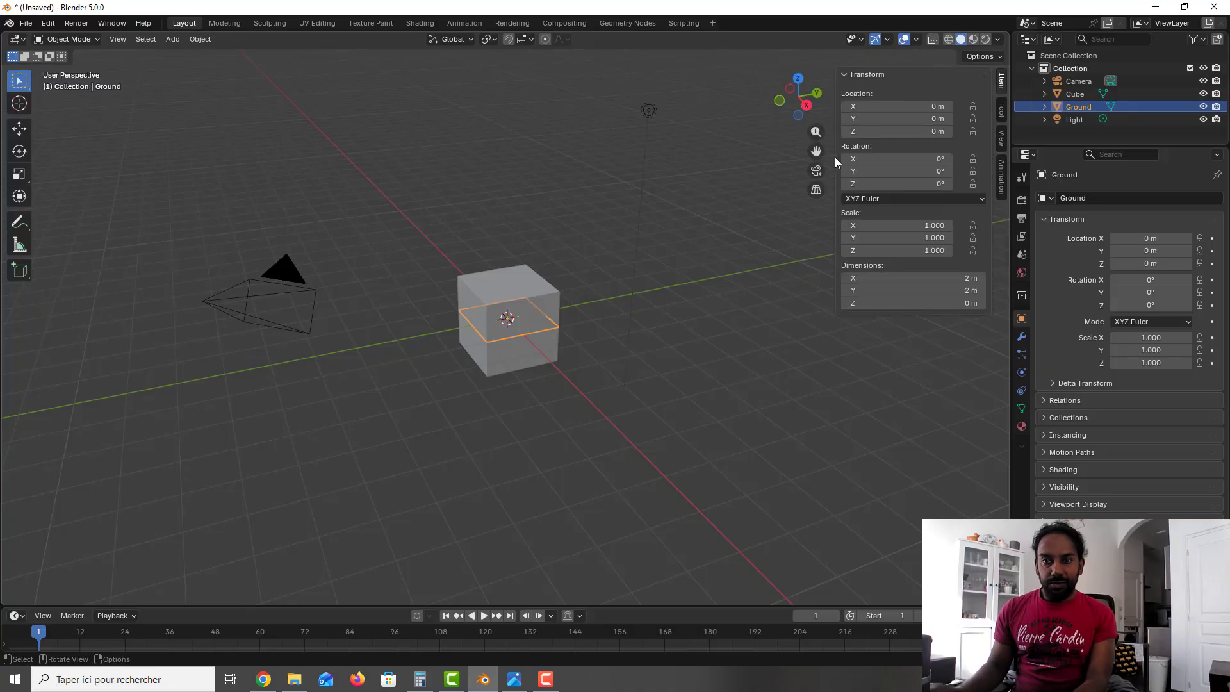
{"action": "double_click", "coordinate": [859, 226]}
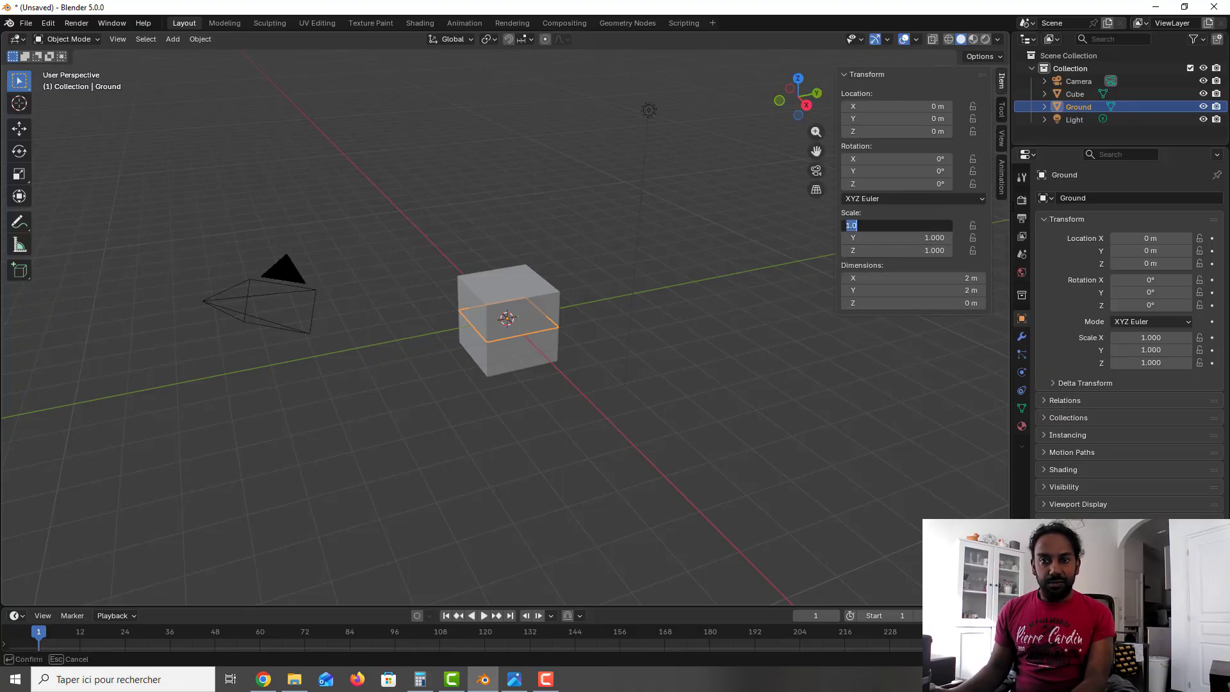
{"action": "type", "text": "10"}
{"action": "key", "text": "Tab"}
{"action": "type", "text": "10"}
{"action": "key", "text": "Tab"}
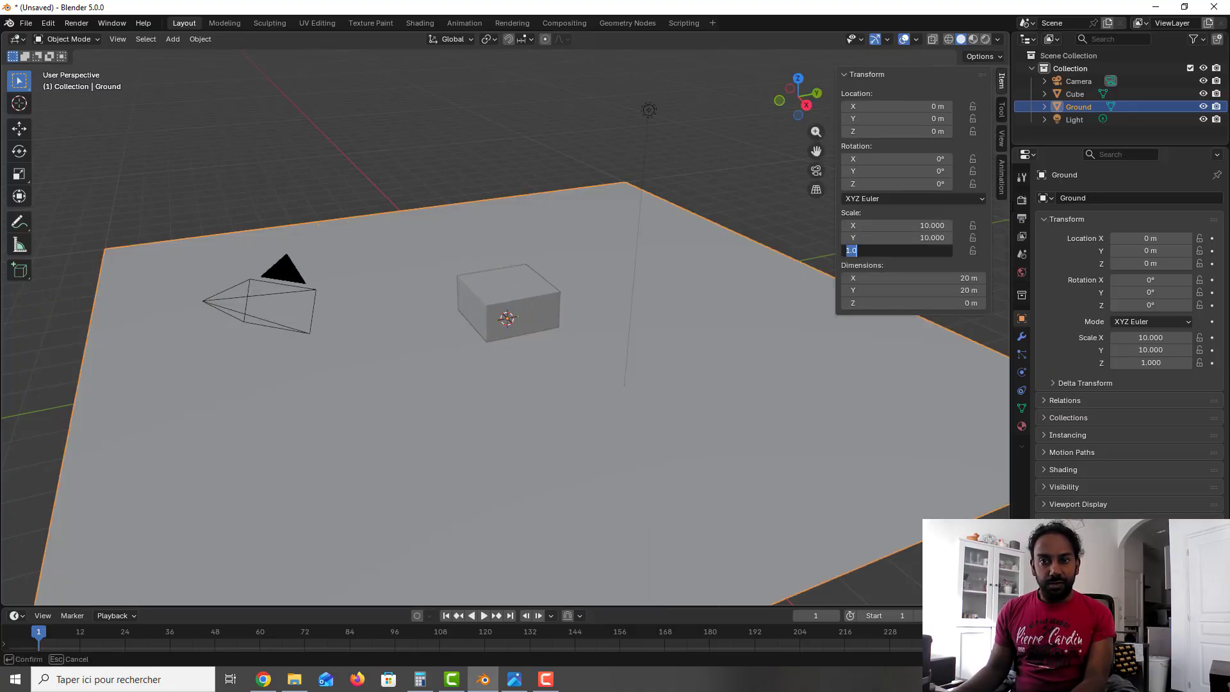
{"action": "type", "text": "10"}
{"action": "key", "text": "Return"}
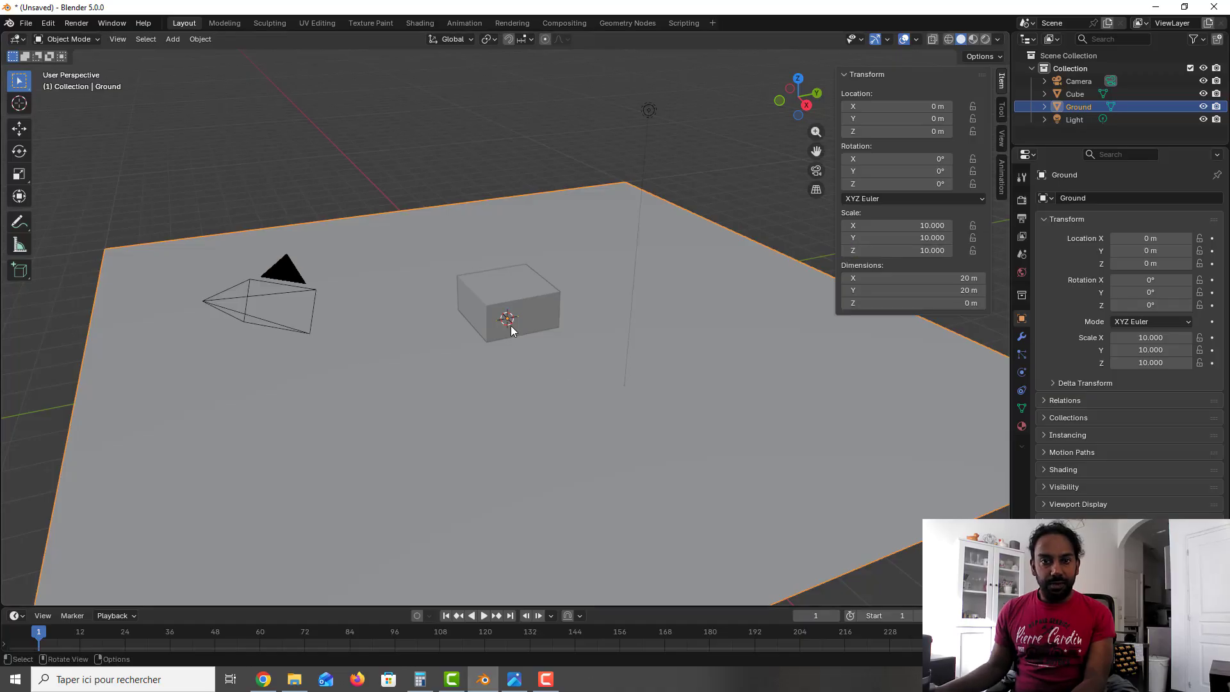
Step: Set the cube's Z location to 1 m so it rests on the Ground plane
{"action": "left_click", "coordinate": [537, 296]}
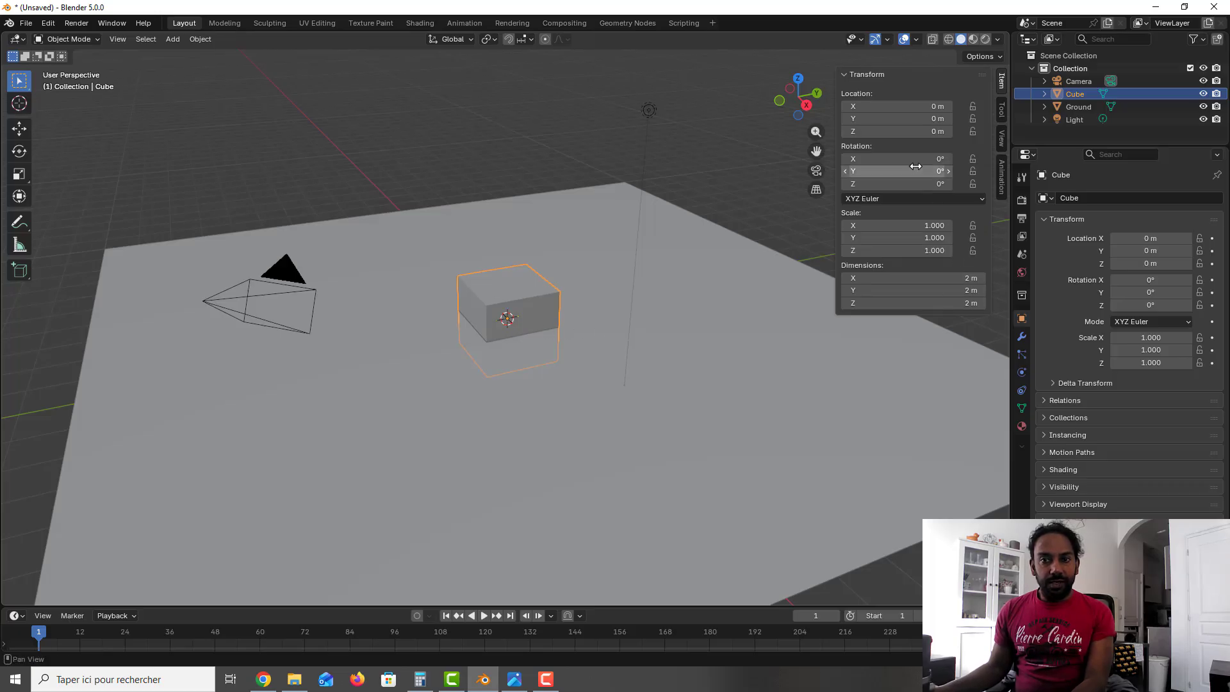
{"action": "left_click", "coordinate": [937, 130]}
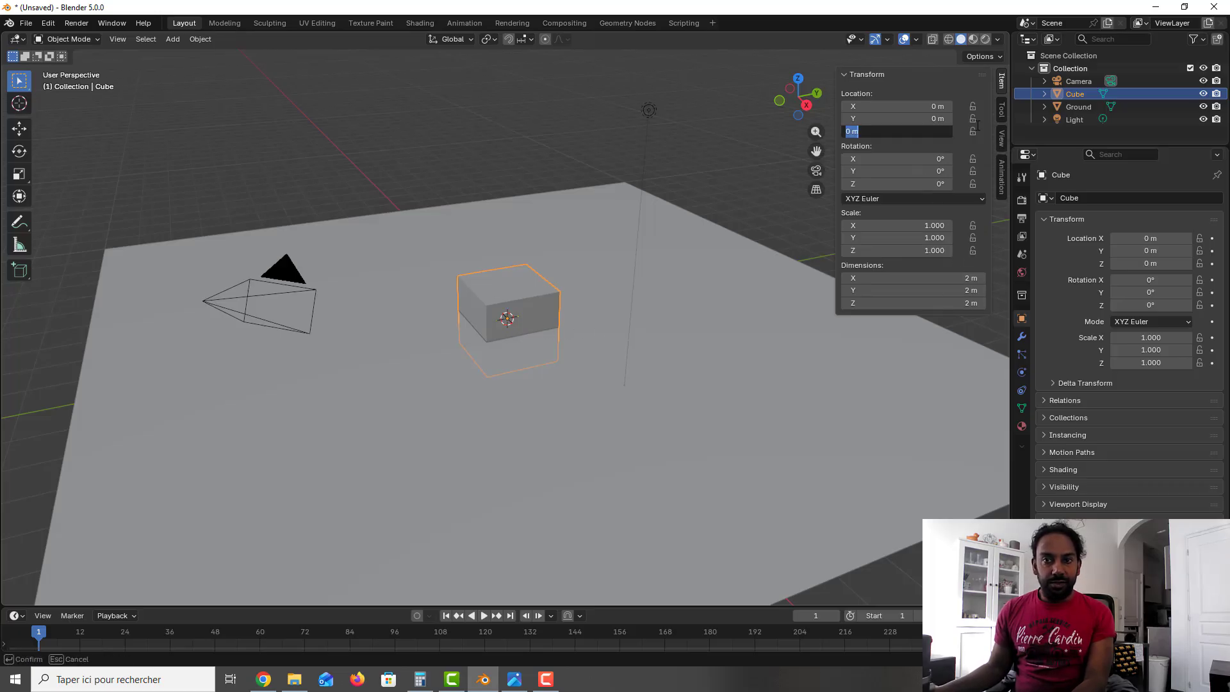
{"action": "type", "text": "1m"}
{"action": "key", "text": "Return"}
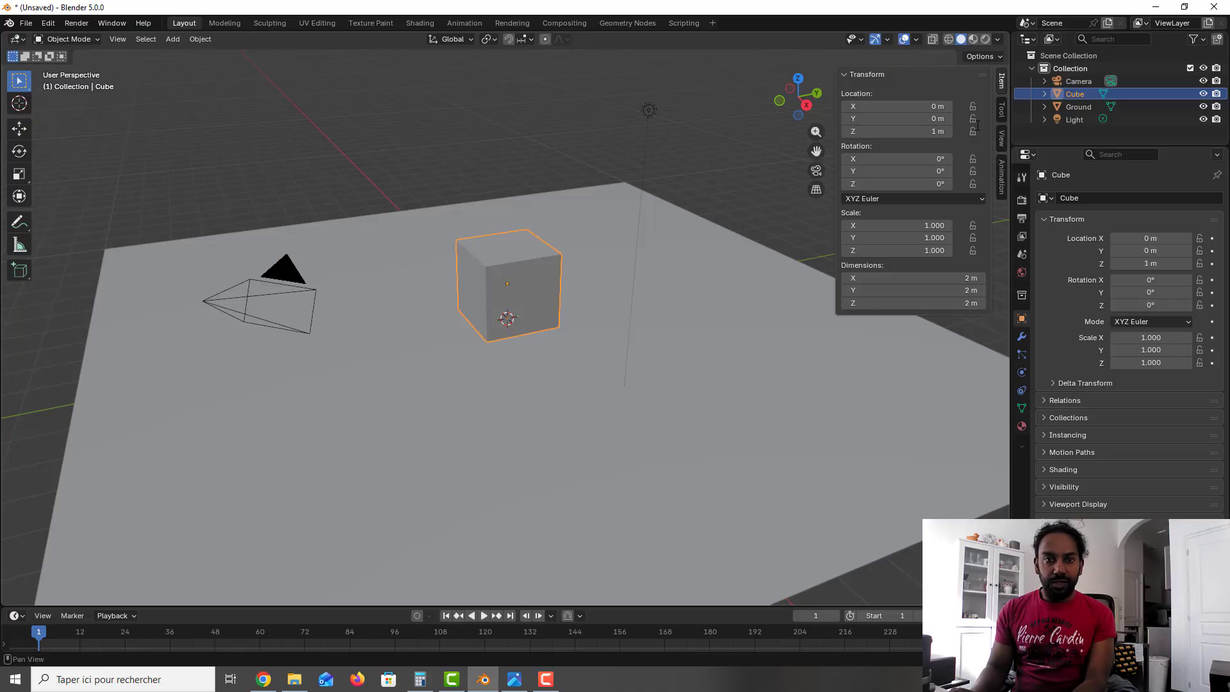
Step: Snap the 3D cursor to the centre of the cube's top face, working in face selection, and return to Object Mode
{"action": "mouse_move", "coordinate": [412, 276]}
{"action": "middle_mouse_down"}
{"action": "mouse_move", "coordinate": [400, 272]}
{"action": "mouse_move", "coordinate": [440, 275]}
{"action": "mouse_move", "coordinate": [416, 266]}
{"action": "middle_mouse_up"}
{"action": "scroll", "coordinate": [508, 247], "scroll_direction": "up", "scroll_amount": 5}
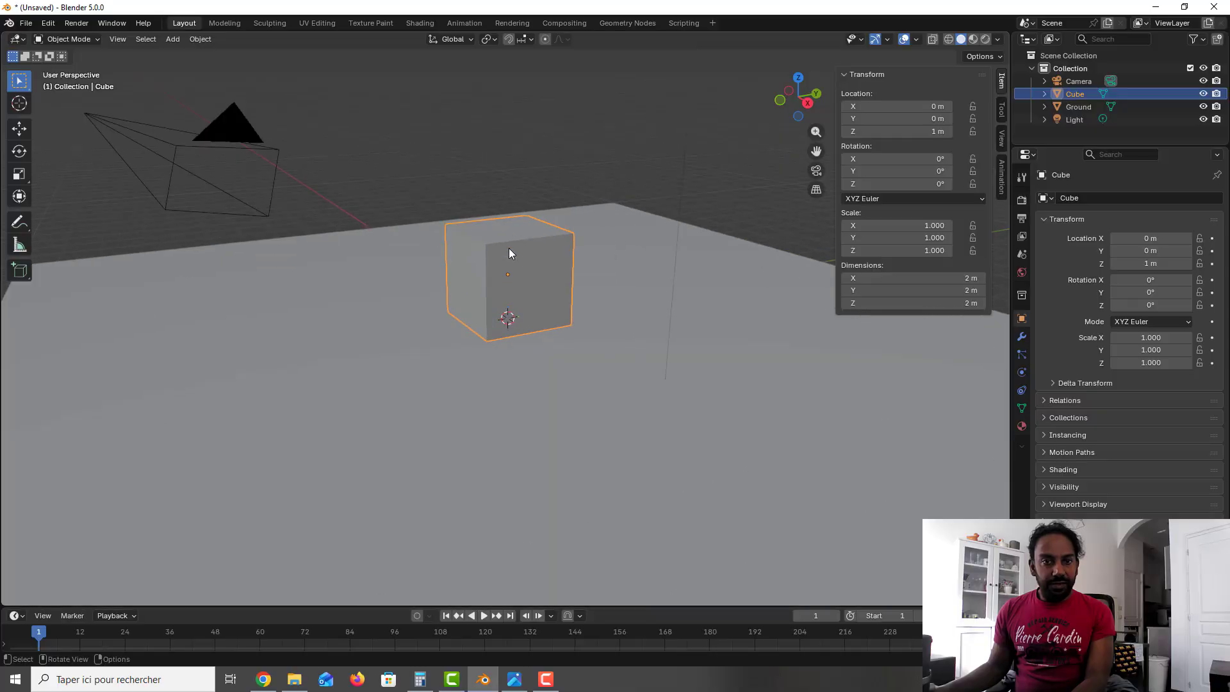
{"action": "middle_click_drag", "start_coordinate": [508, 256], "coordinate": [508, 337]}
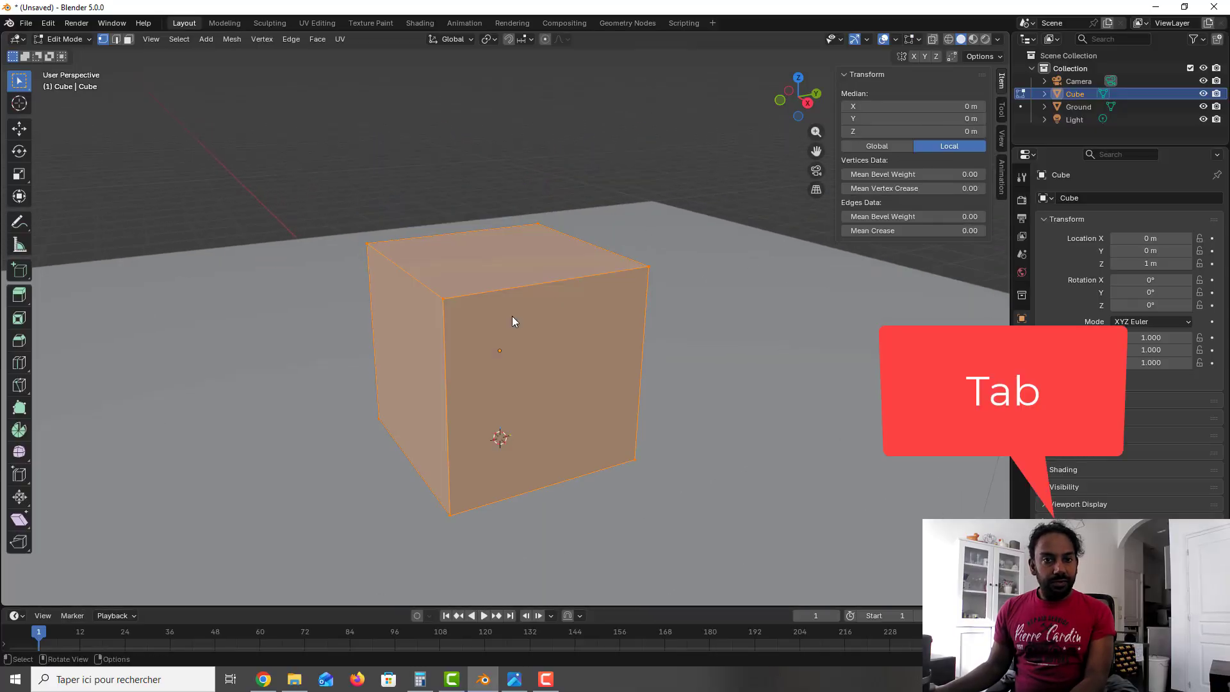
{"action": "key", "text": "Tab"}
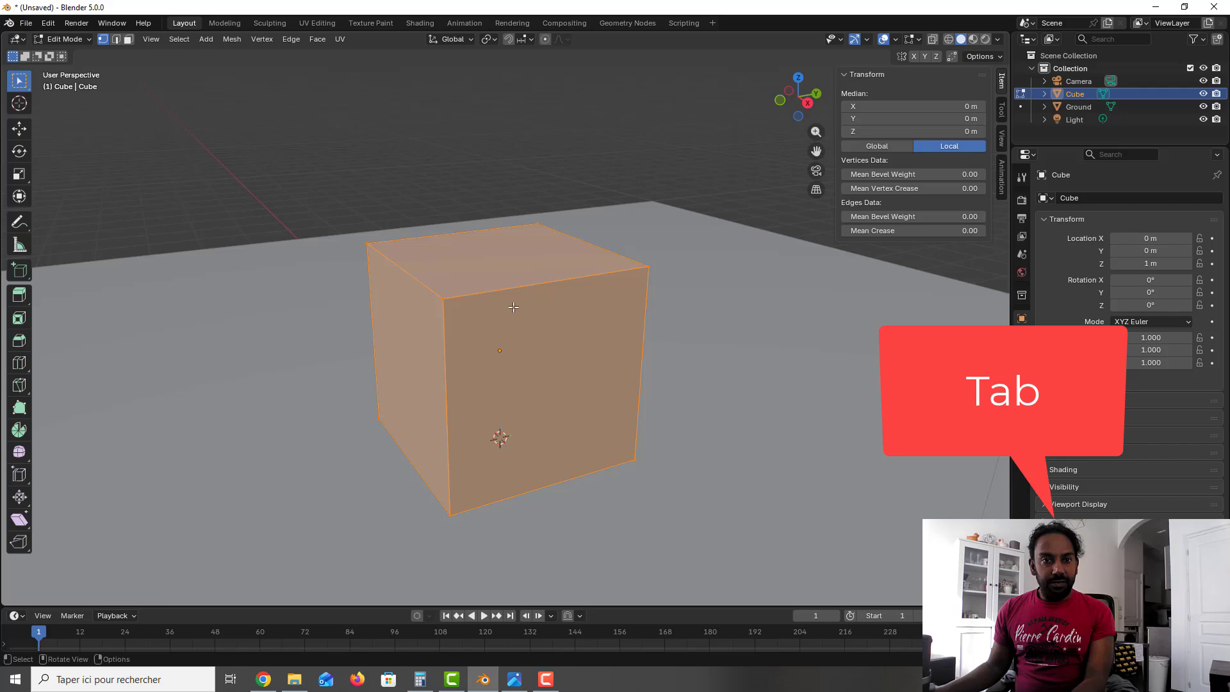
{"action": "left_click", "coordinate": [128, 39]}
{"action": "left_click", "coordinate": [552, 278]}
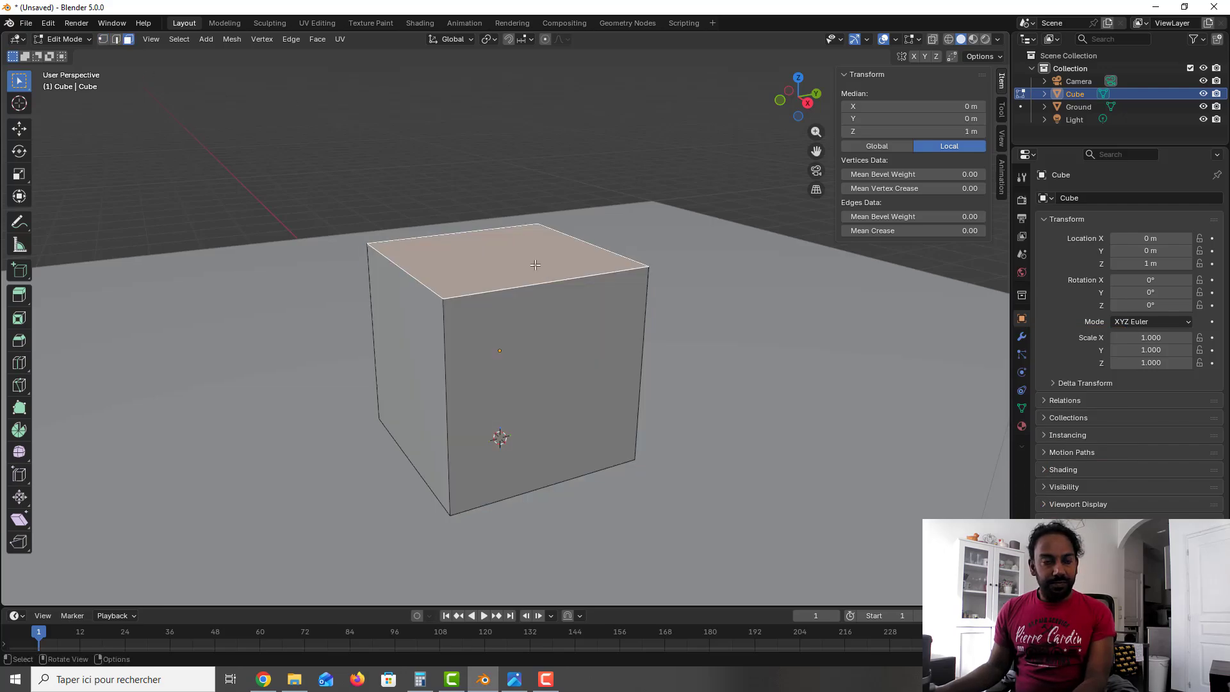
{"action": "key", "text": "shift+s"}
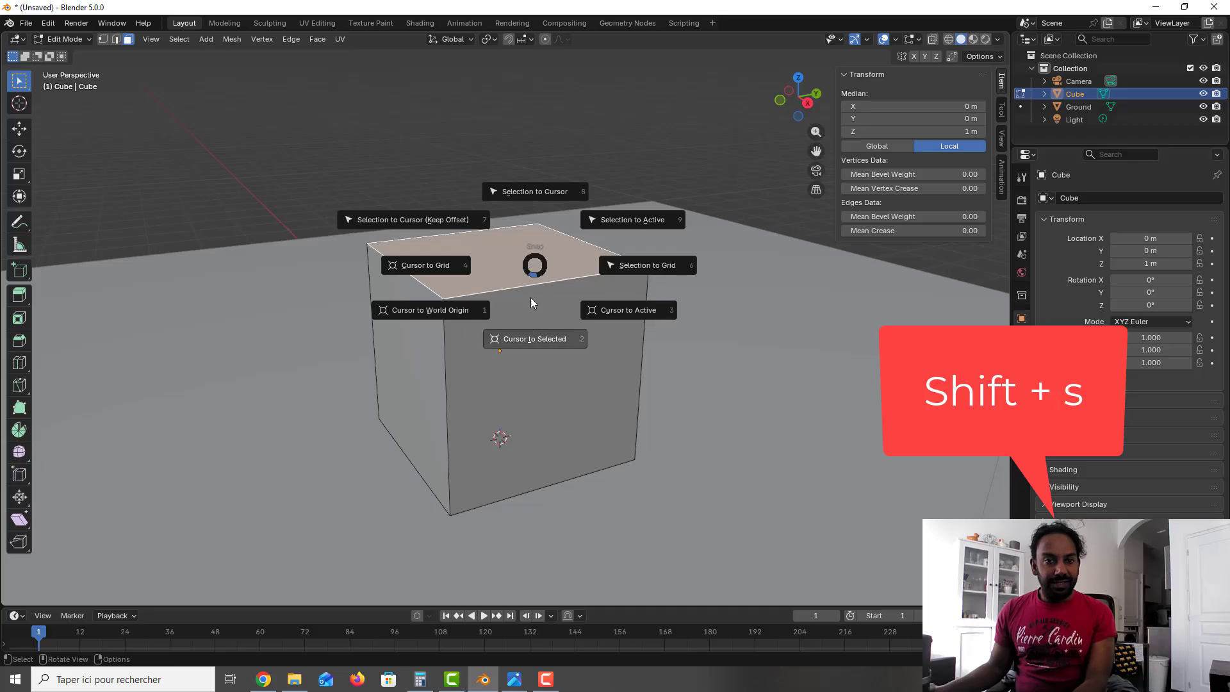
{"action": "left_click", "coordinate": [529, 332]}
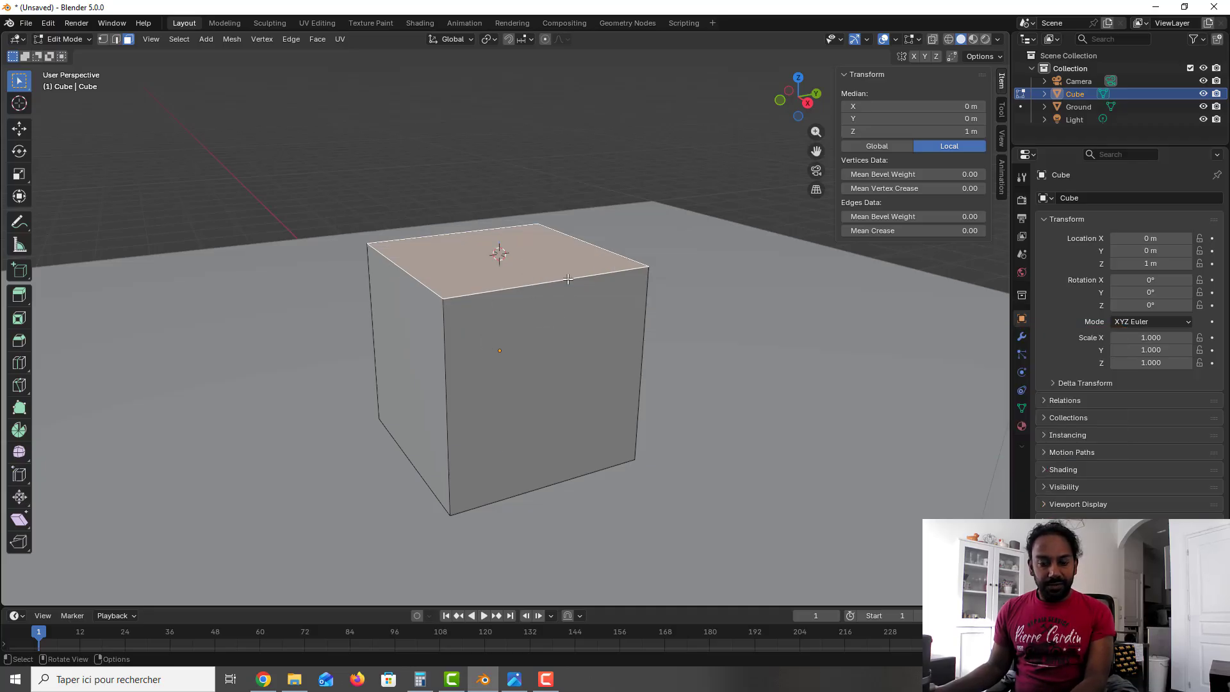
{"action": "key", "text": "Tab"}
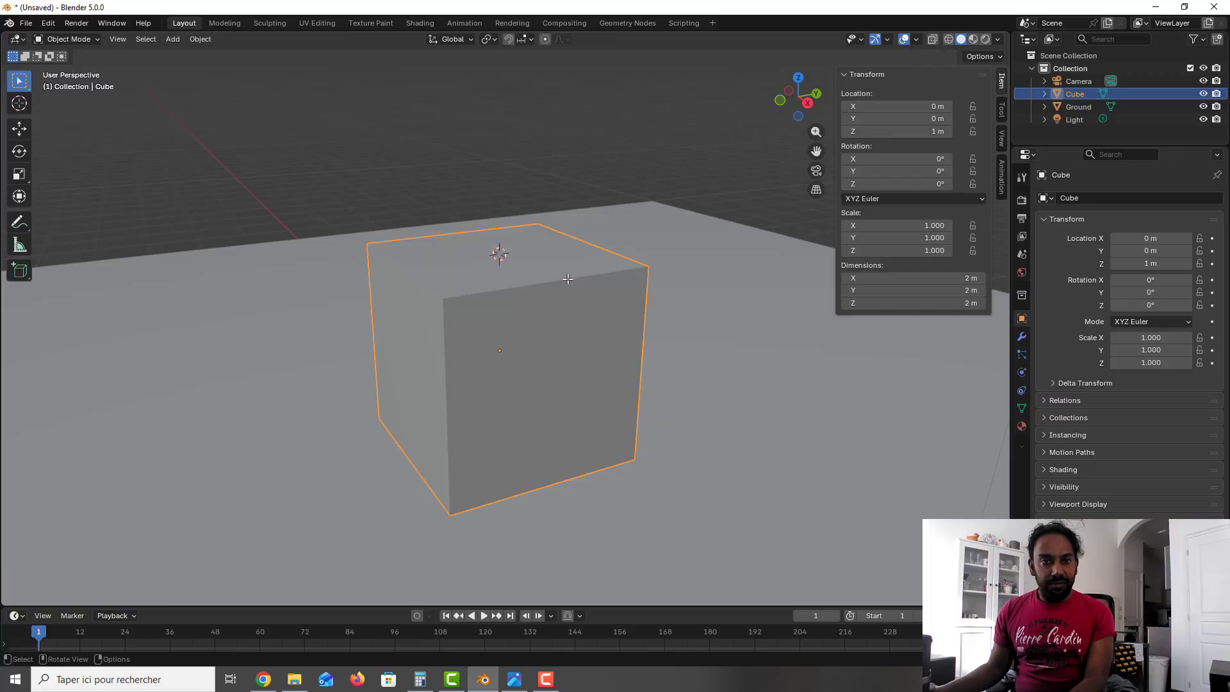
Step: Add a UV sphere at the 3D cursor on top of the cube
{"action": "key", "text": "shift+a"}
{"action": "mouse_move", "coordinate": [567, 279]}
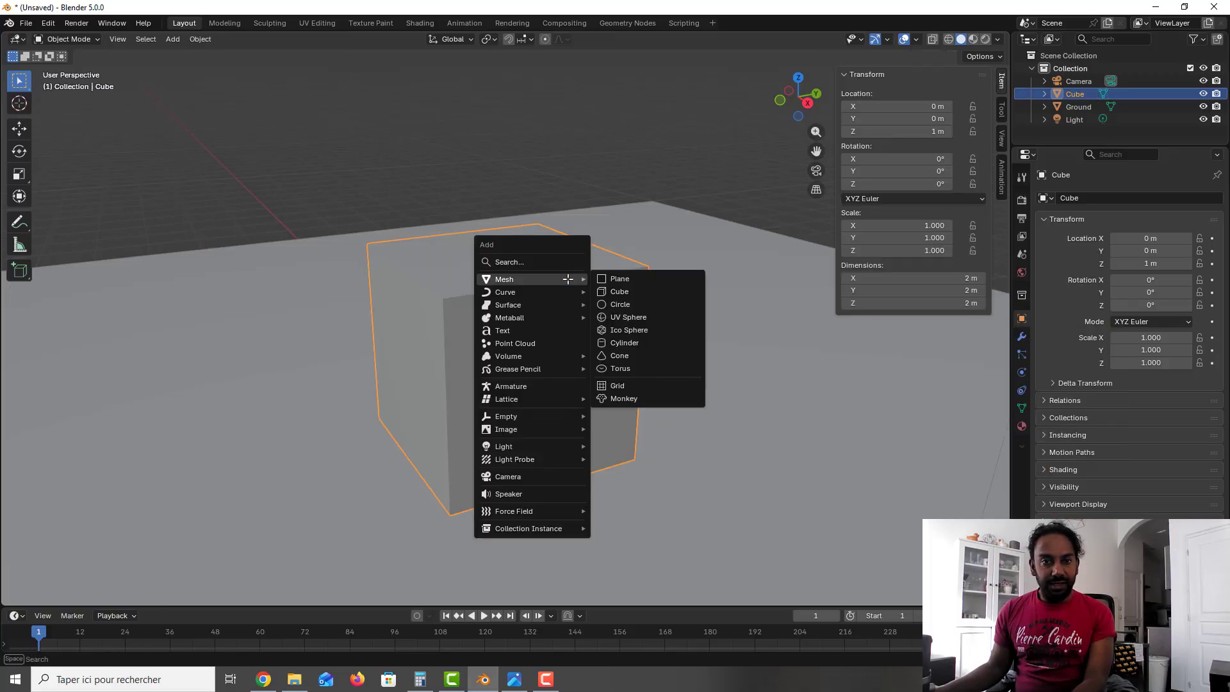
{"action": "left_click", "coordinate": [655, 318]}
{"action": "scroll", "coordinate": [599, 286], "scroll_direction": "down", "scroll_amount": 2}
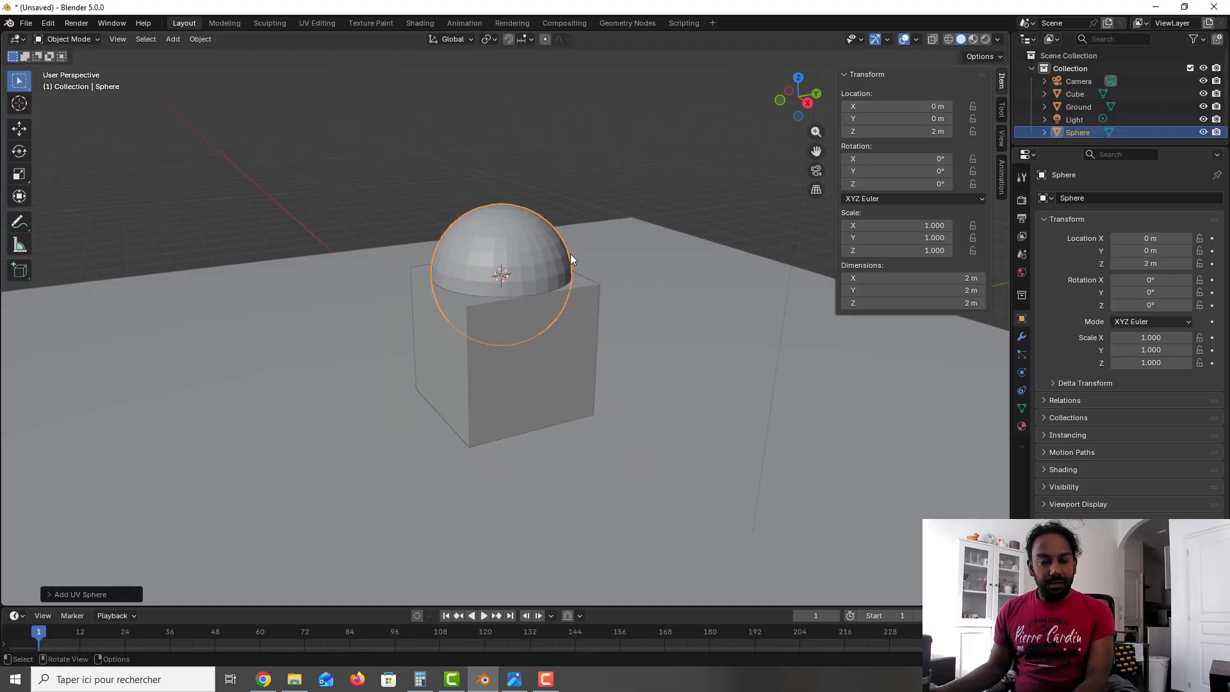
{"action": "key", "text": "g"}
{"action": "key", "text": "z"}
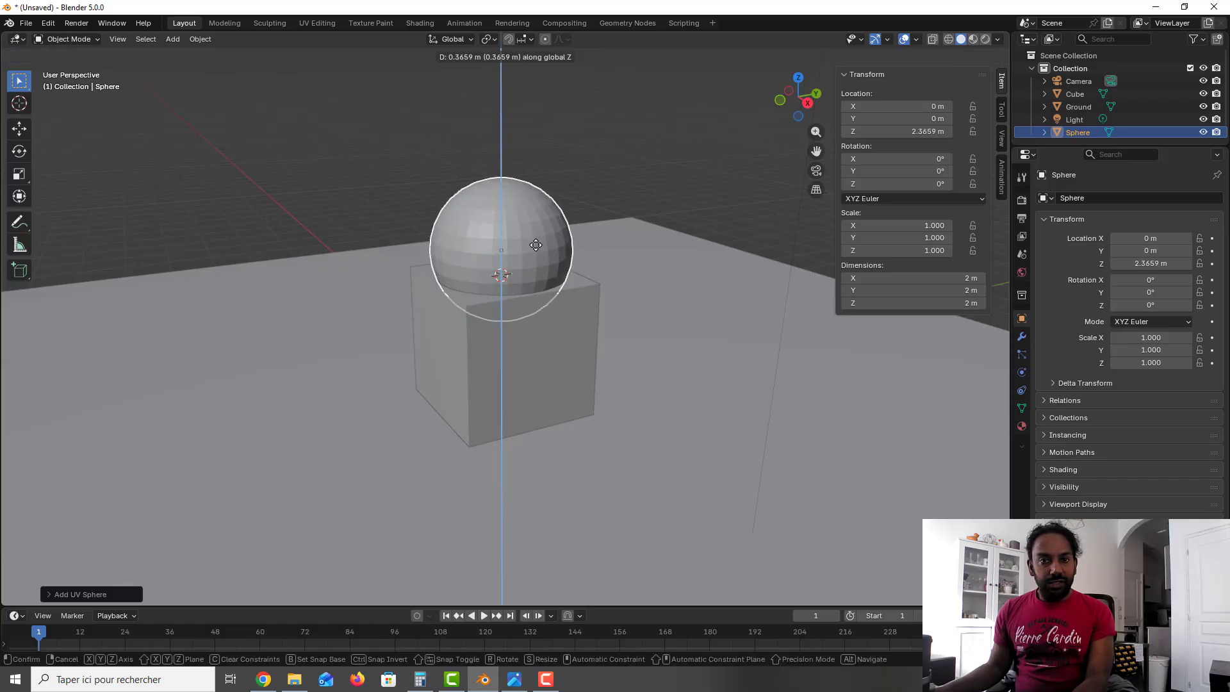
{"action": "right_click", "coordinate": [542, 245]}
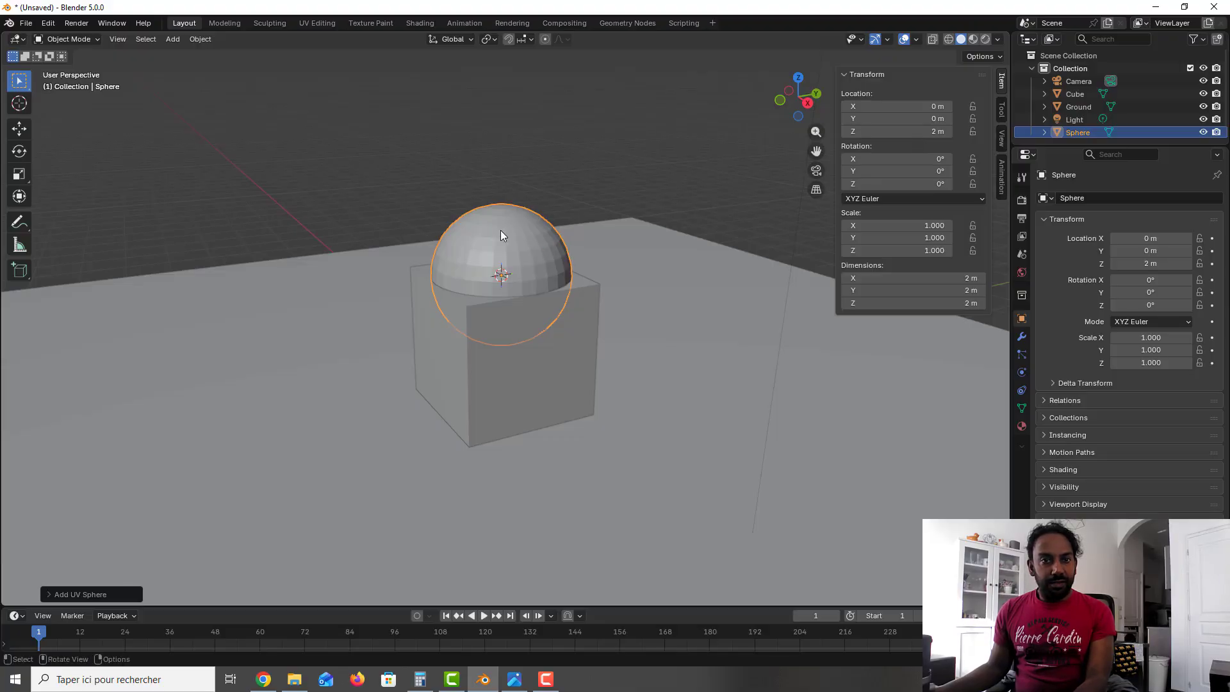
Step: Set the sphere's Z location to 3 m so it sits on the cube
{"action": "left_click", "coordinate": [946, 131]}
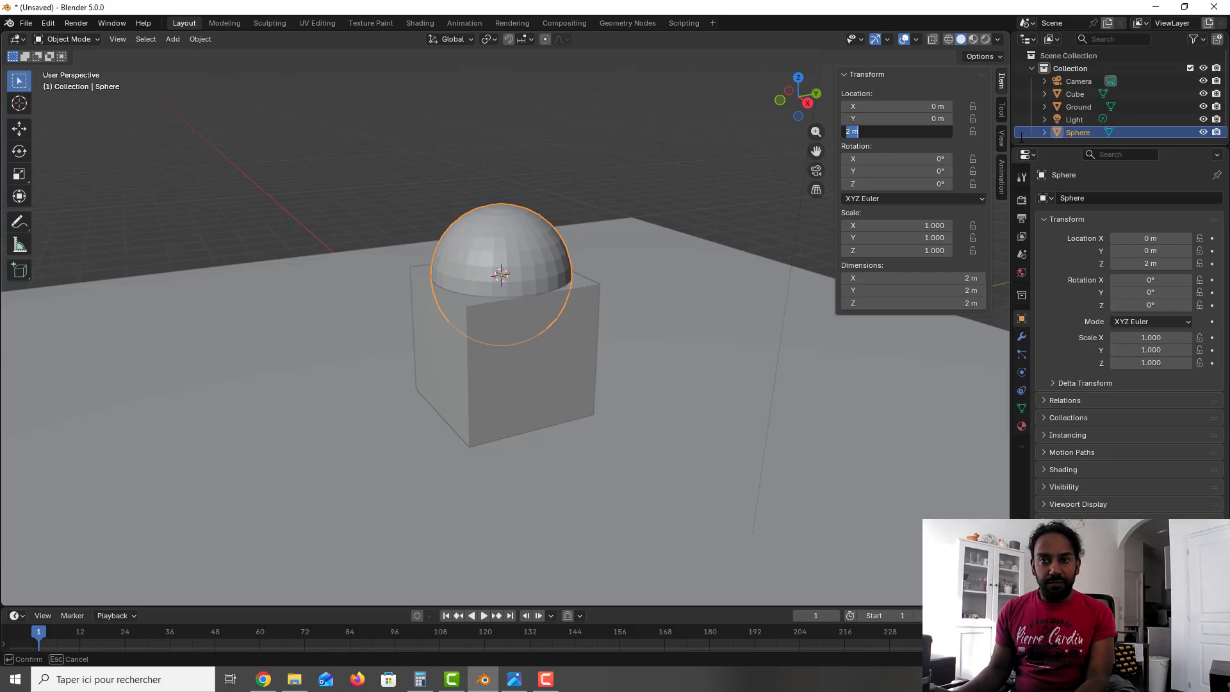
{"action": "type", "text": "3 m"}
{"action": "key", "text": "Return"}
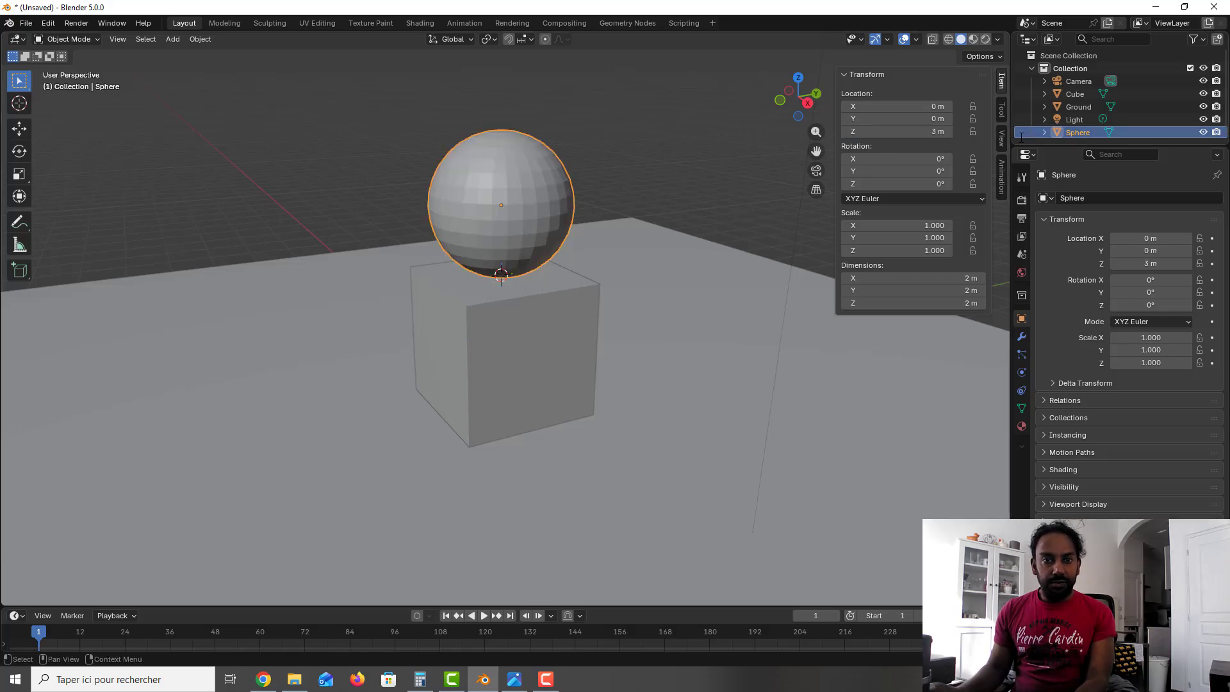
Step: Extrude the Ground plane's far edge on the negative X side upward along Z by about 9 m to form a back wall
{"action": "middle_click_drag", "start_coordinate": [763, 254], "coordinate": [629, 301]}
{"action": "middle_click_drag", "start_coordinate": [630, 302], "coordinate": [656, 298]}
{"action": "scroll", "coordinate": [656, 298], "scroll_direction": "down", "scroll_amount": 1}
{"action": "left_click", "coordinate": [323, 284]}
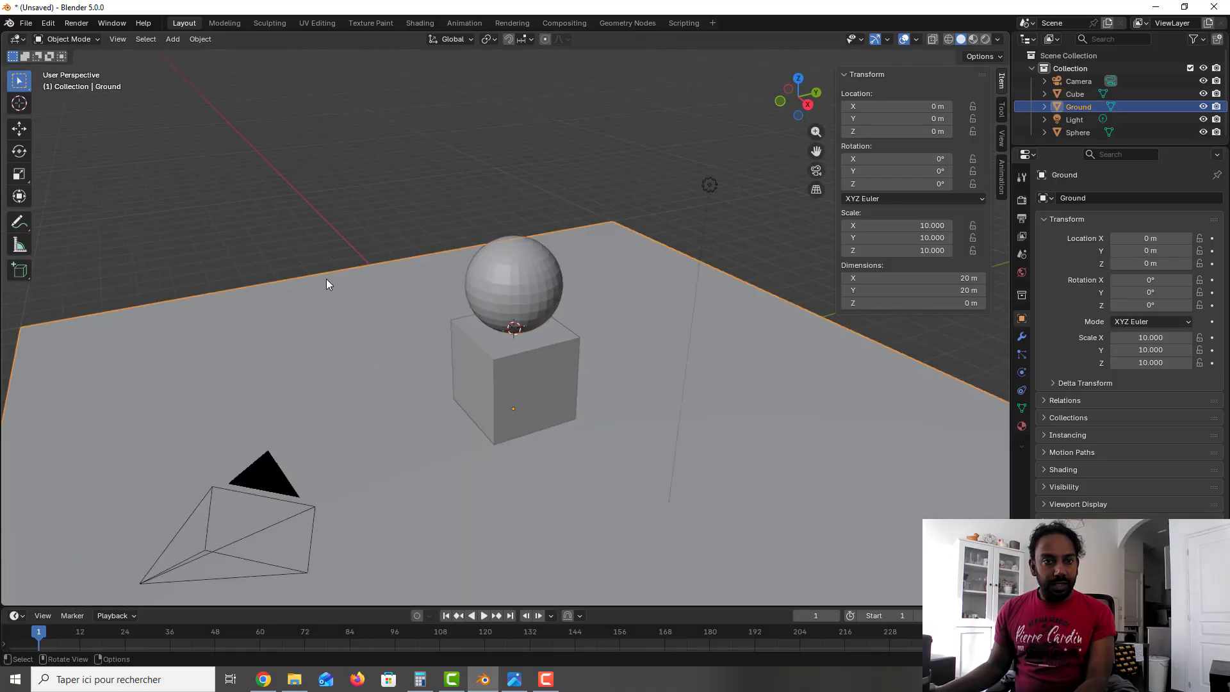
{"action": "middle_click_drag", "start_coordinate": [340, 280], "coordinate": [424, 278], "text": "shift"}
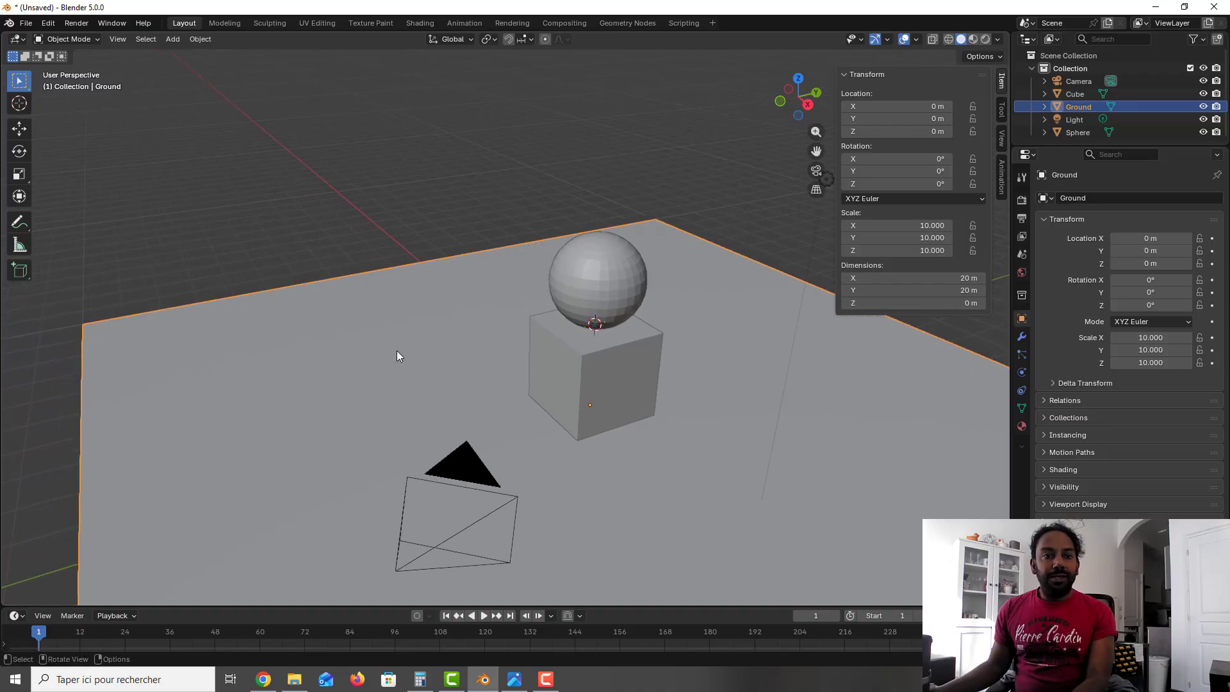
{"action": "key", "text": "Tab"}
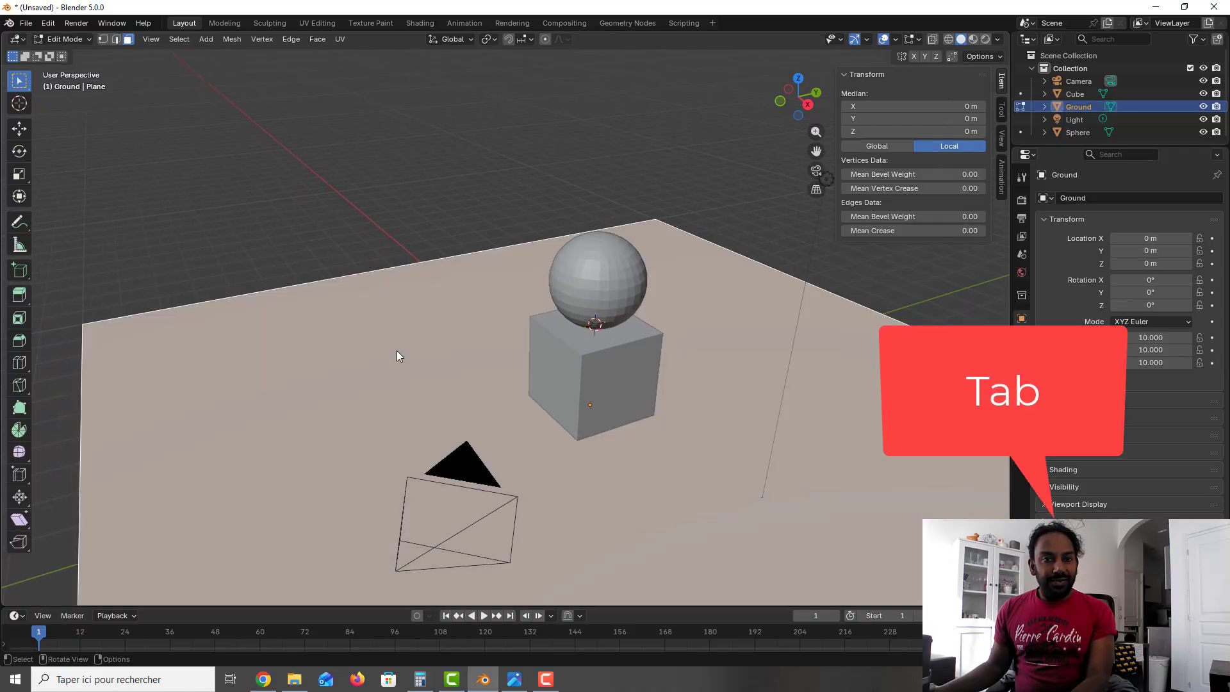
{"action": "left_click", "coordinate": [116, 40]}
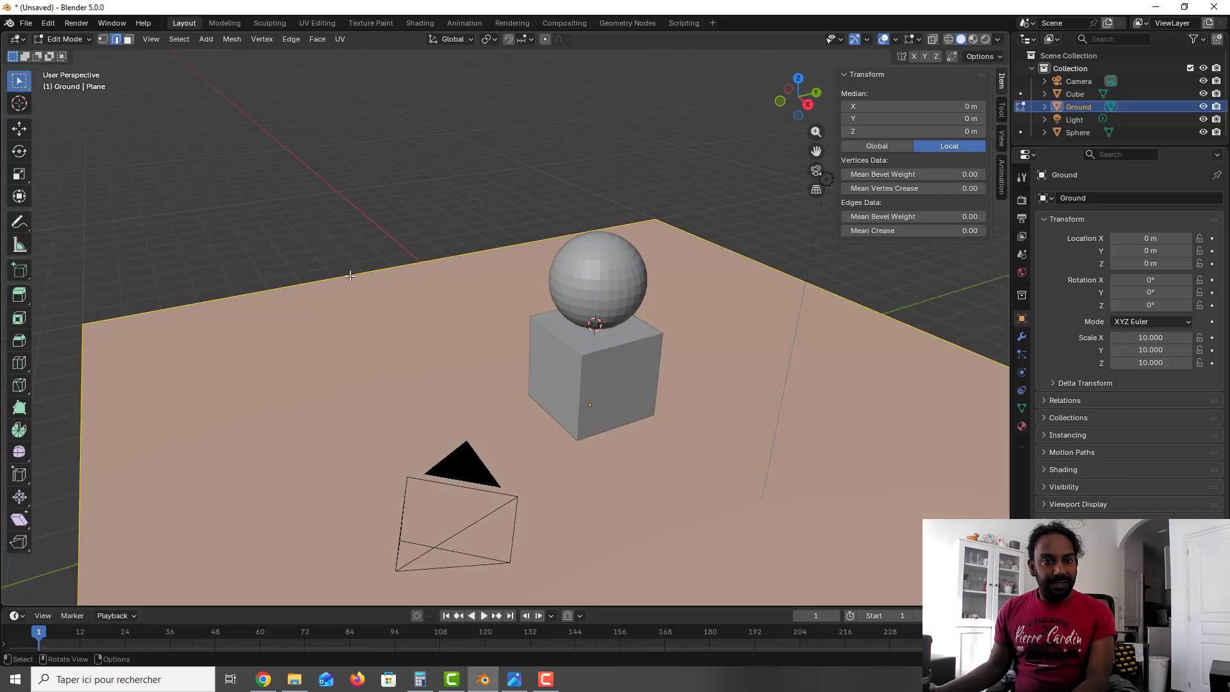
{"action": "left_click", "coordinate": [431, 269]}
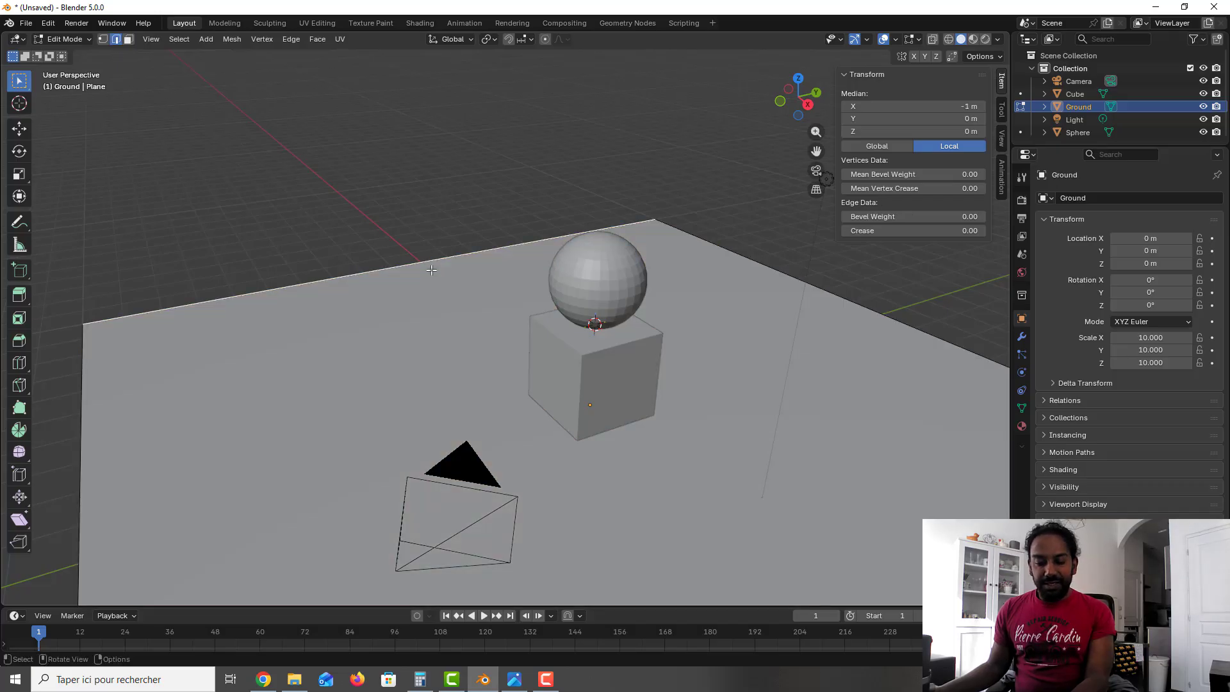
{"action": "key", "text": "e"}
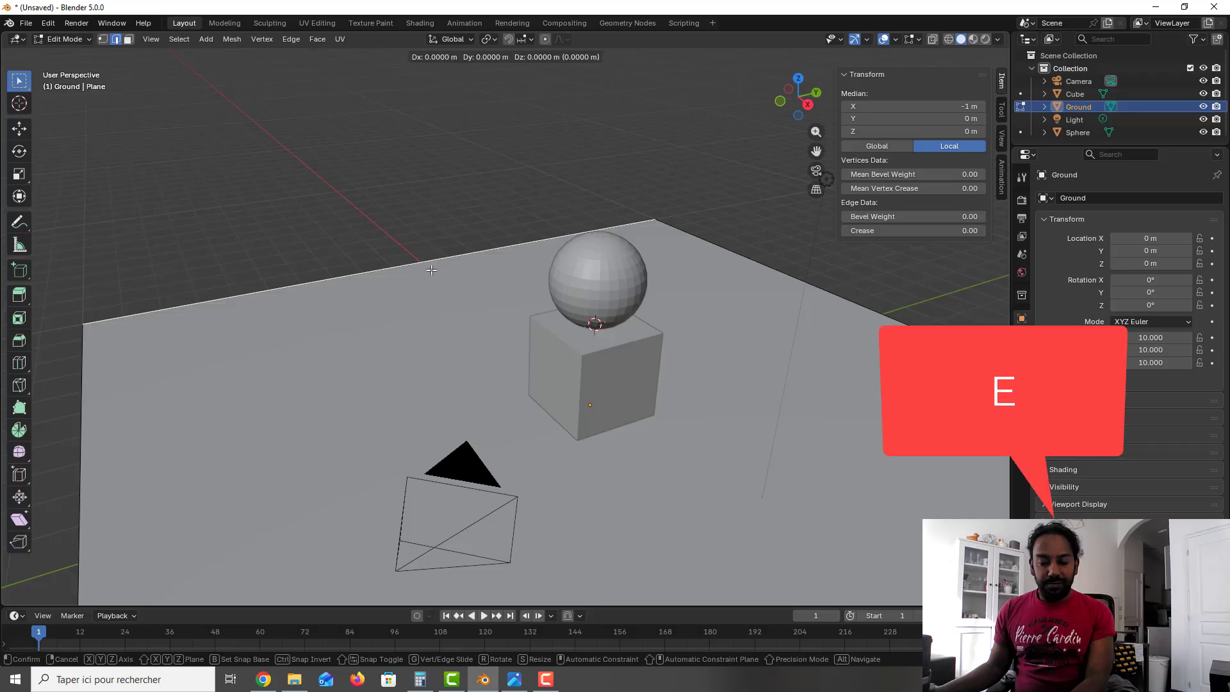
{"action": "key", "text": "z"}
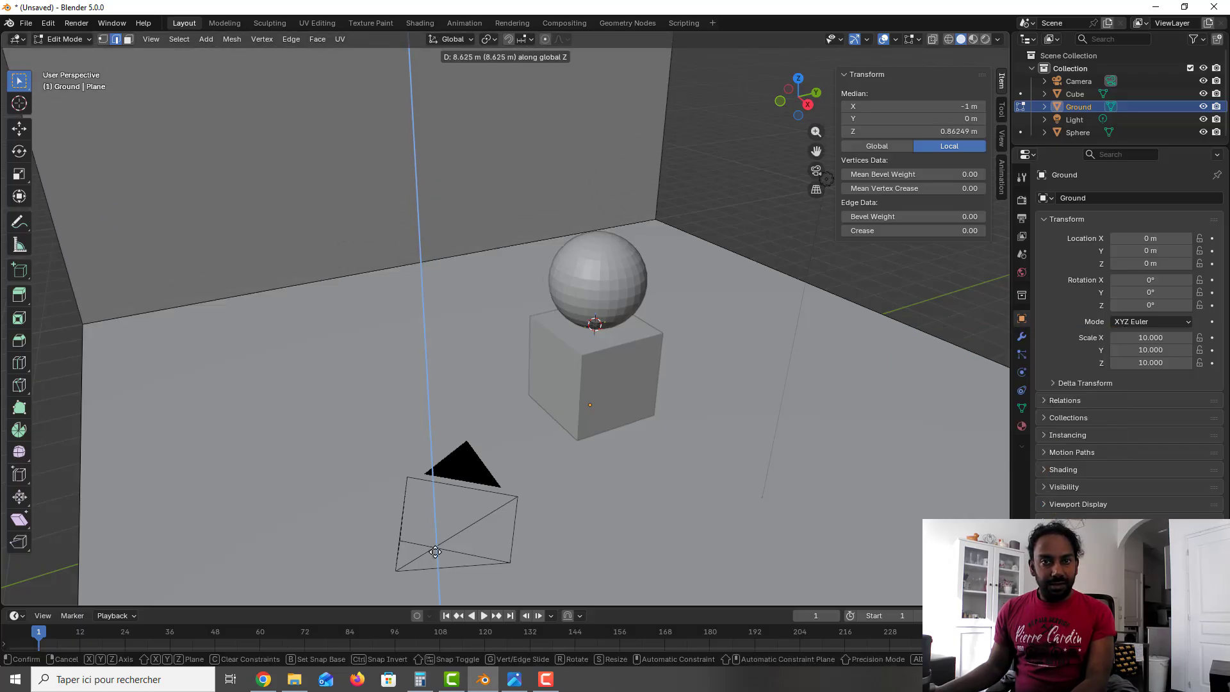
{"action": "left_click", "coordinate": [436, 545]}
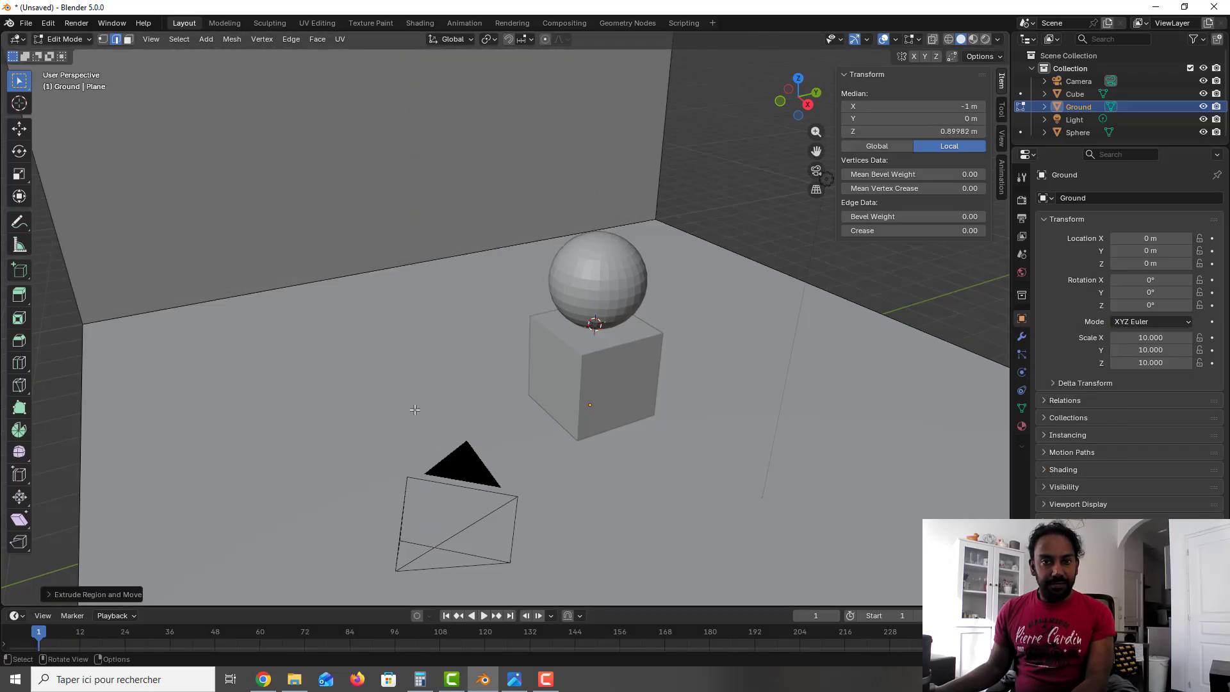
Step: In front view with X-ray on, move the Ground's wall-to-floor corner vertices inward about 0.85 m along X and up about 0.73 m along Z
{"action": "middle_click_drag", "start_coordinate": [425, 406], "coordinate": [459, 404]}
{"action": "key", "text": "KP_1"}
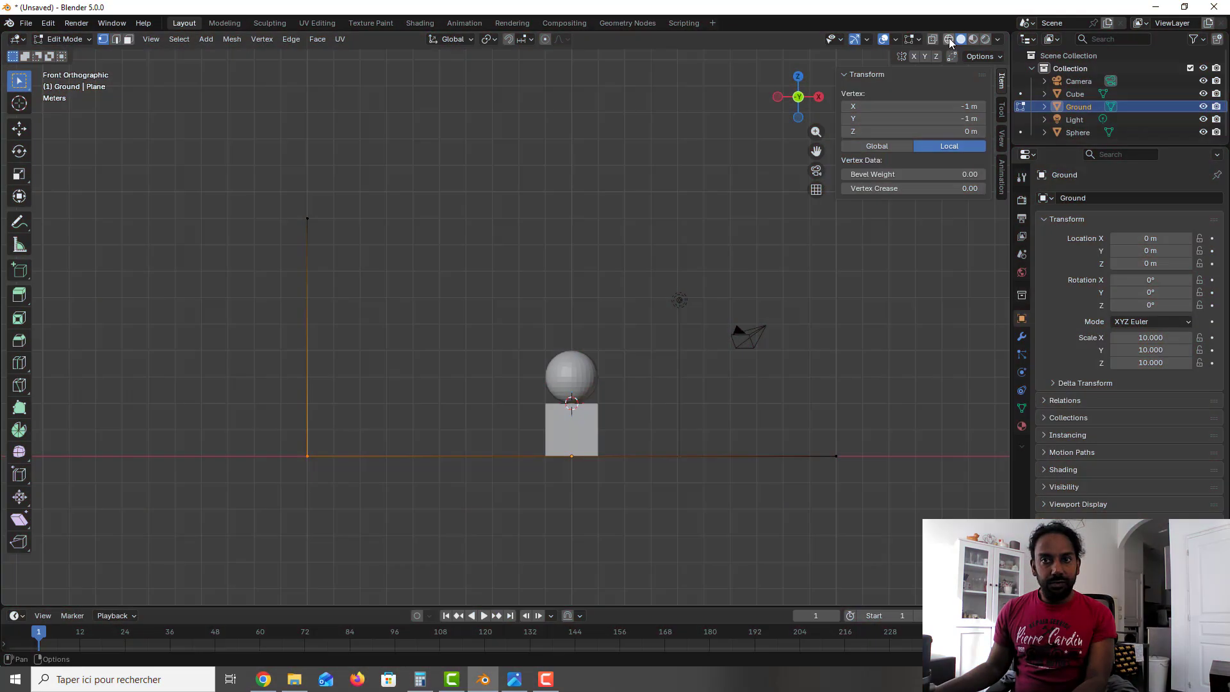
{"action": "left_click", "coordinate": [932, 39]}
{"action": "left_click_drag", "start_coordinate": [276, 428], "coordinate": [341, 473]}
{"action": "key", "text": "g"}
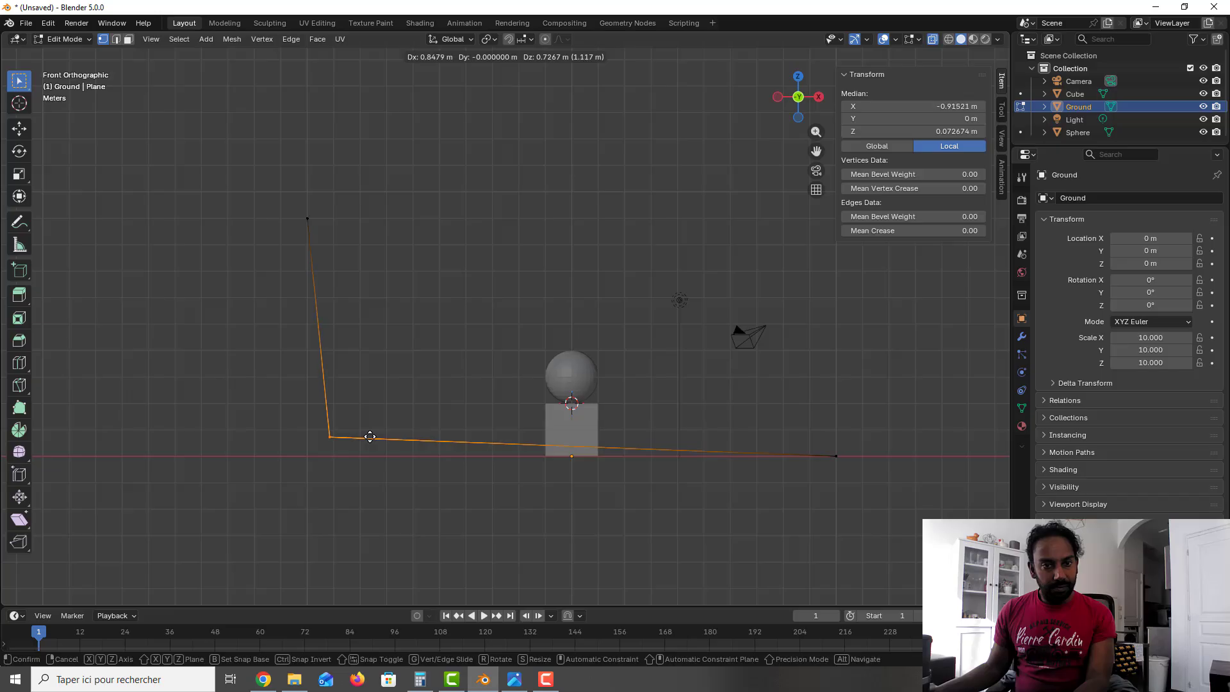
{"action": "left_click", "coordinate": [370, 437]}
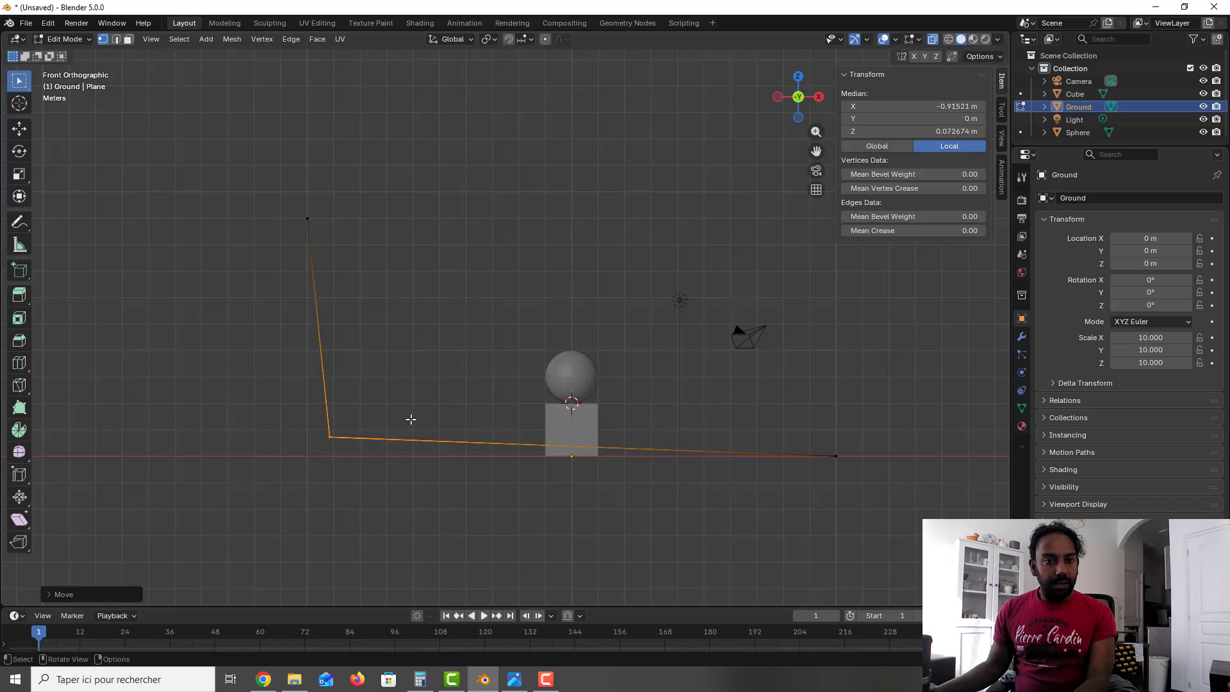
Step: Add one loop cut across the Ground's floor, parallel to the wall, and slide it toward the wall
{"action": "middle_click_drag", "start_coordinate": [448, 418], "coordinate": [441, 460]}
{"action": "left_click", "coordinate": [440, 464]}
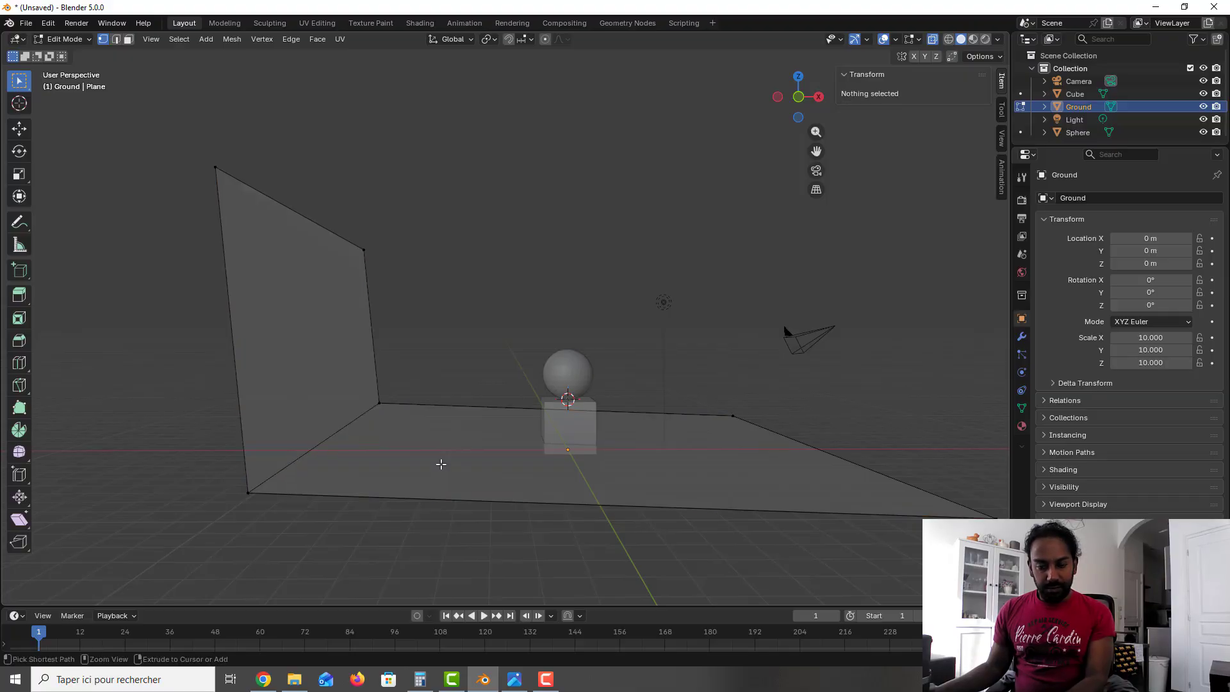
{"action": "key", "text": "ctrl+r"}
{"action": "left_click", "coordinate": [436, 484]}
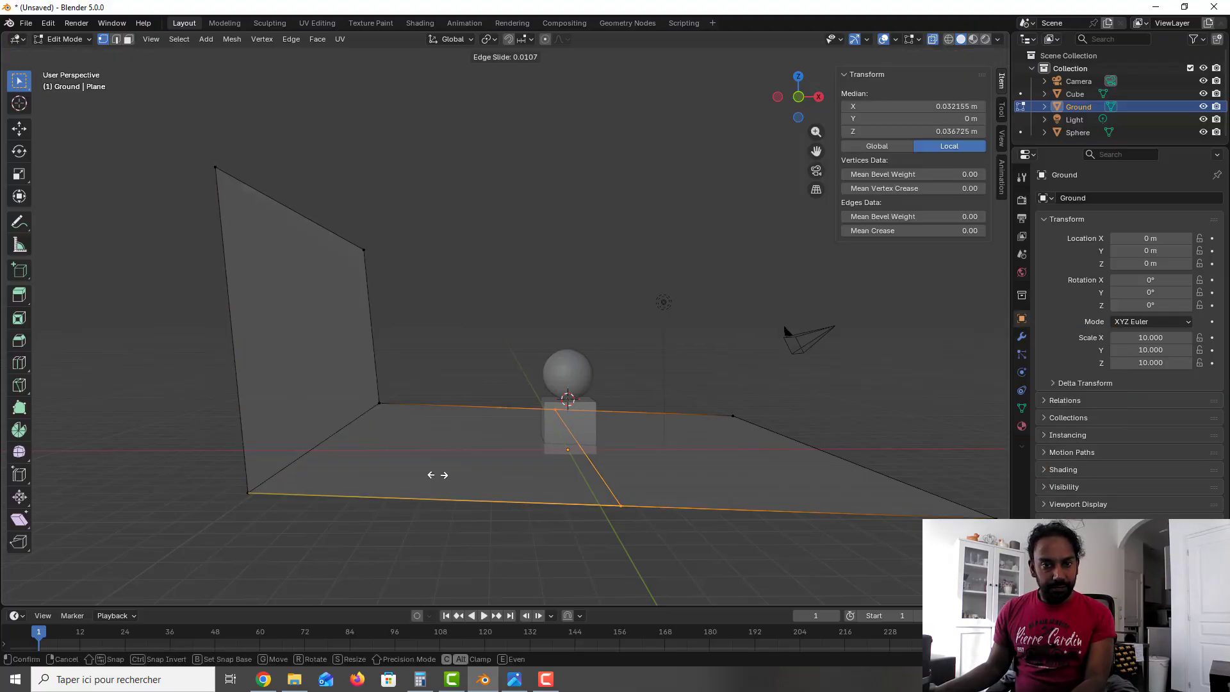
{"action": "left_click", "coordinate": [346, 455]}
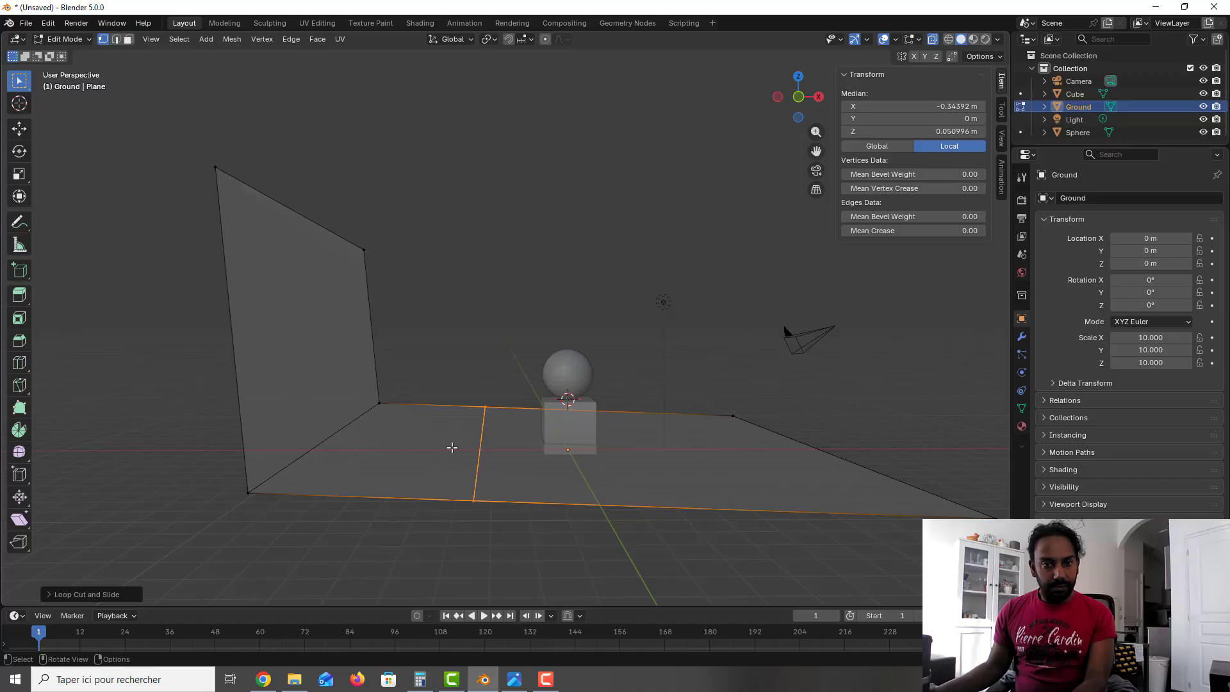
Step: Lower the new floor loop's vertices along Z in front view to ground level
{"action": "key", "text": "KP_1"}
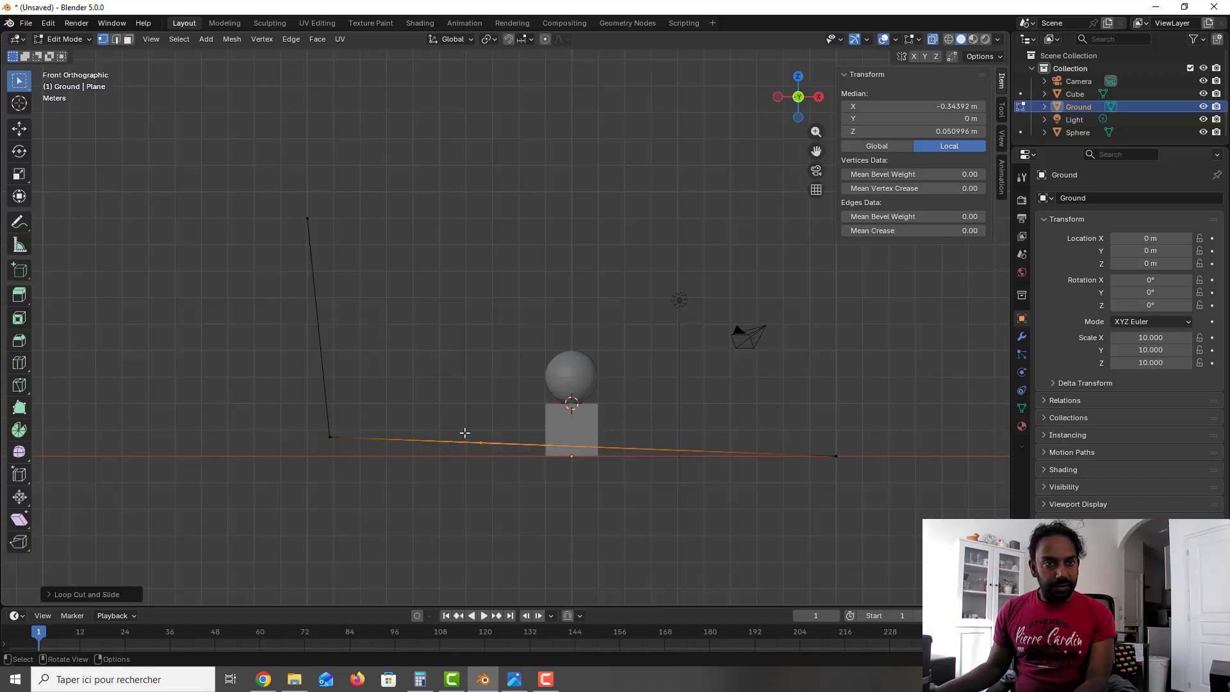
{"action": "left_click_drag", "start_coordinate": [453, 406], "coordinate": [502, 468]}
{"action": "key", "text": "g"}
{"action": "key", "text": "z"}
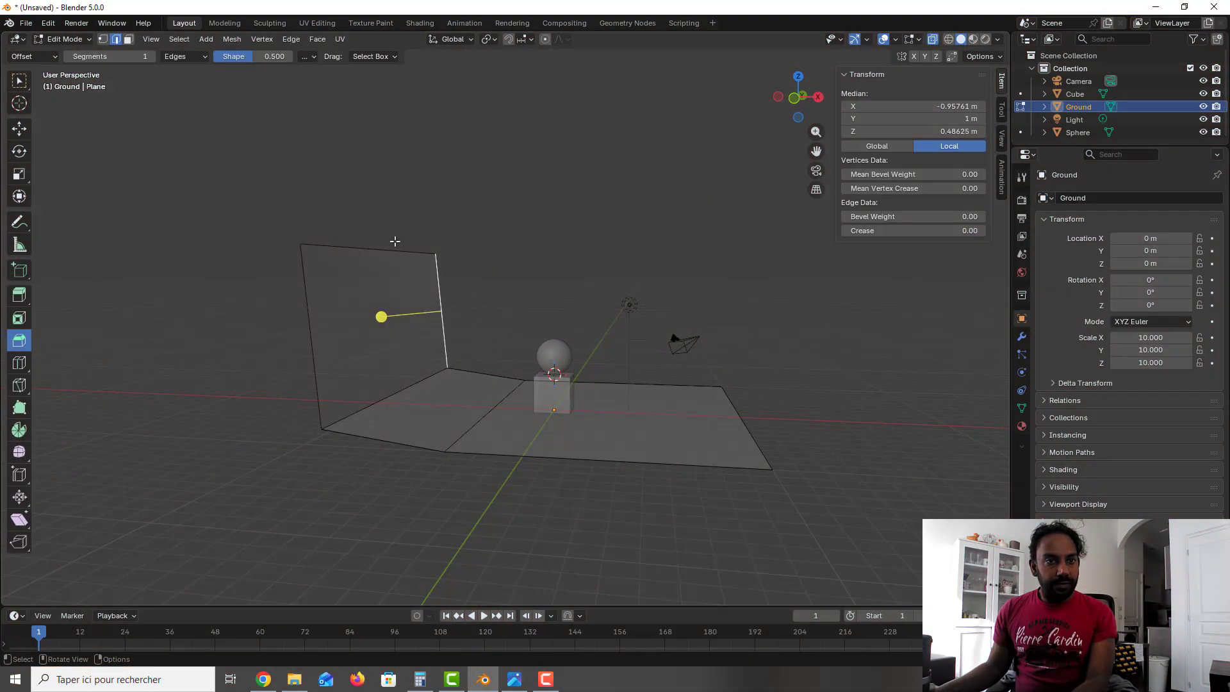
Step: Merge all of the Ground mesh's vertices by distance, with a merge distance of 0.0001 m
{"action": "left_click", "coordinate": [103, 39]}
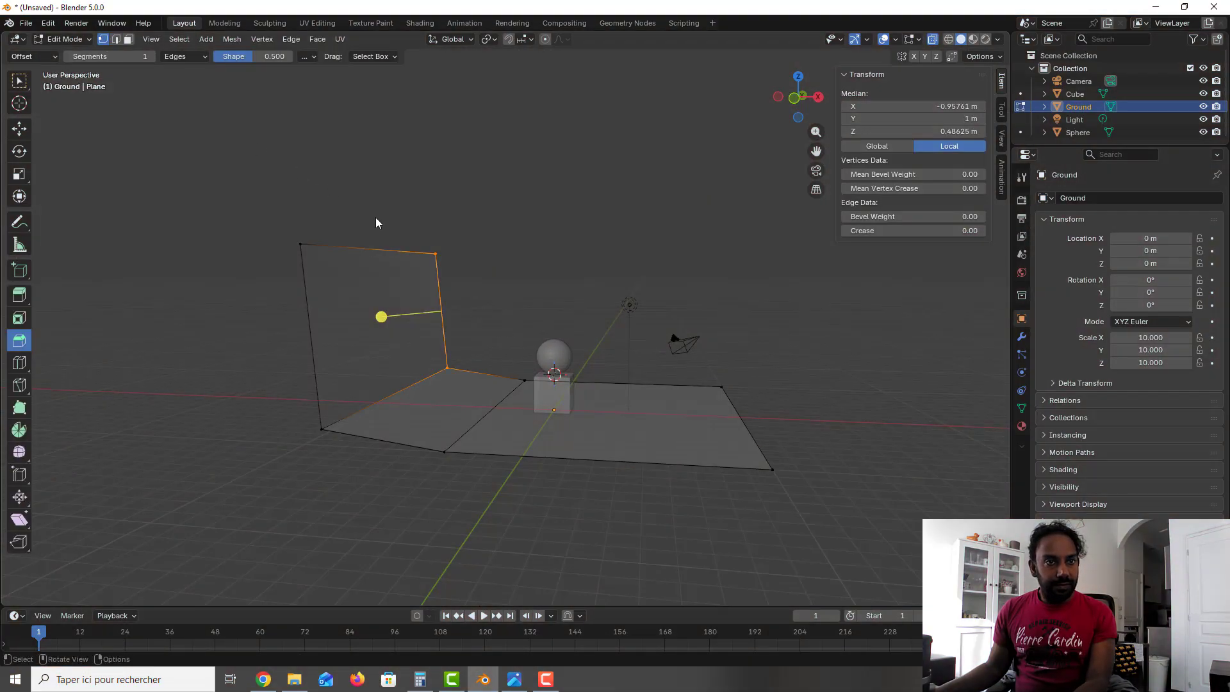
{"action": "key", "text": "a"}
{"action": "scroll", "coordinate": [444, 293], "scroll_direction": "up", "scroll_amount": 1}
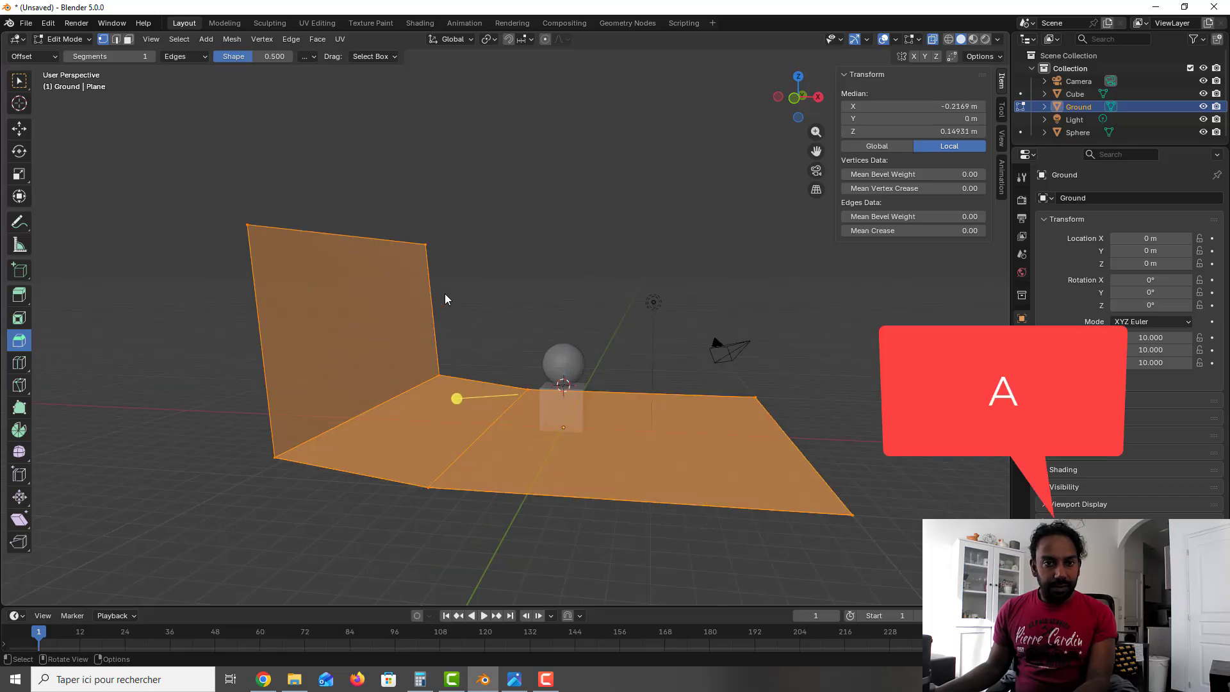
{"action": "left_click", "coordinate": [232, 39]}
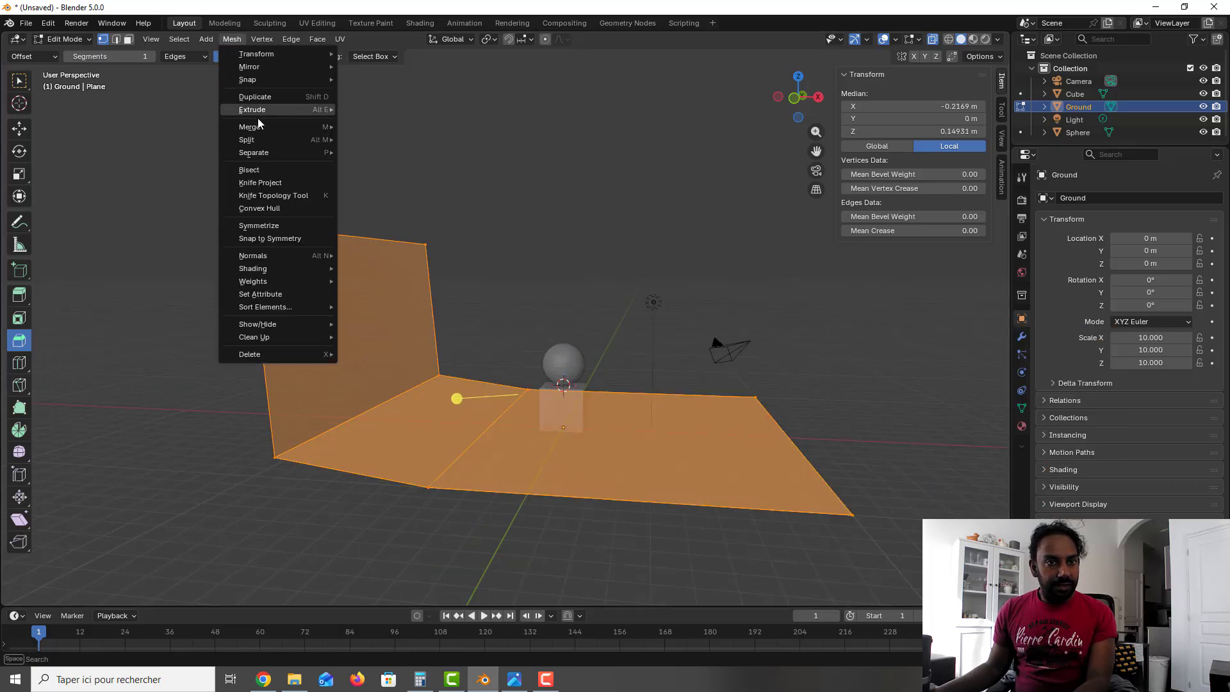
{"action": "mouse_move", "coordinate": [257, 125]}
{"action": "left_click", "coordinate": [383, 170]}
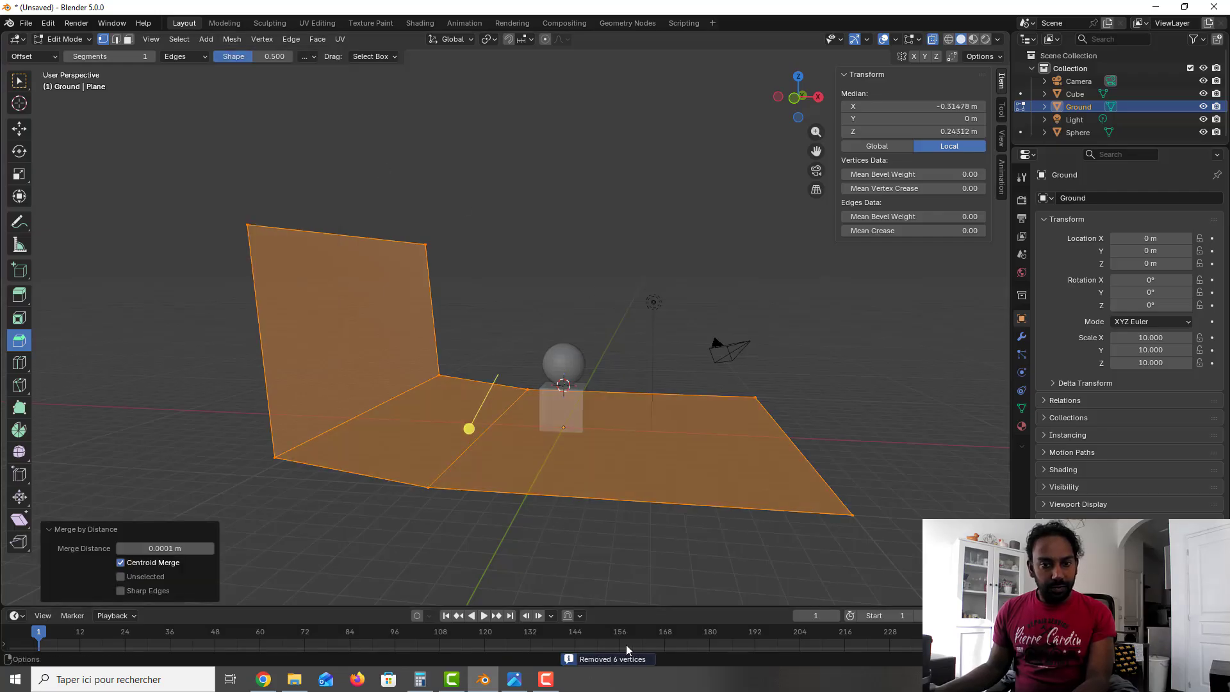
Step: Clear the mesh selection and turn X-ray off so the Ground displays as solid
{"action": "left_click", "coordinate": [562, 295]}
{"action": "middle_click_drag", "start_coordinate": [562, 295], "coordinate": [558, 295]}
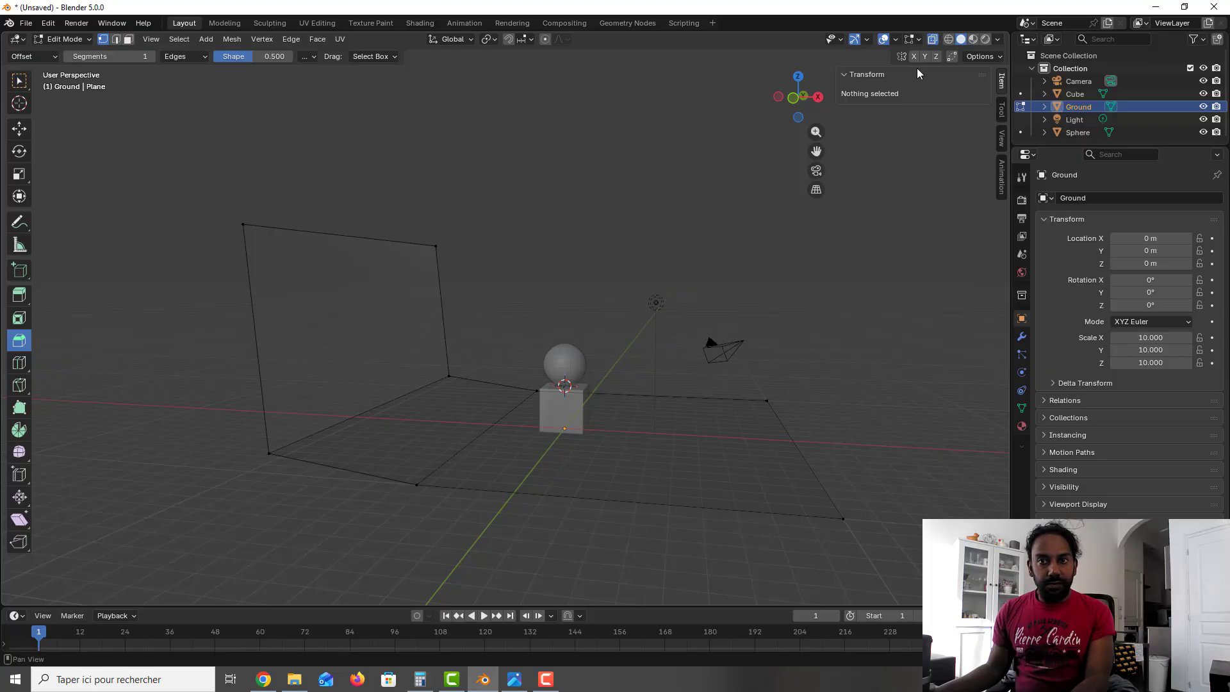
{"action": "left_click", "coordinate": [932, 41]}
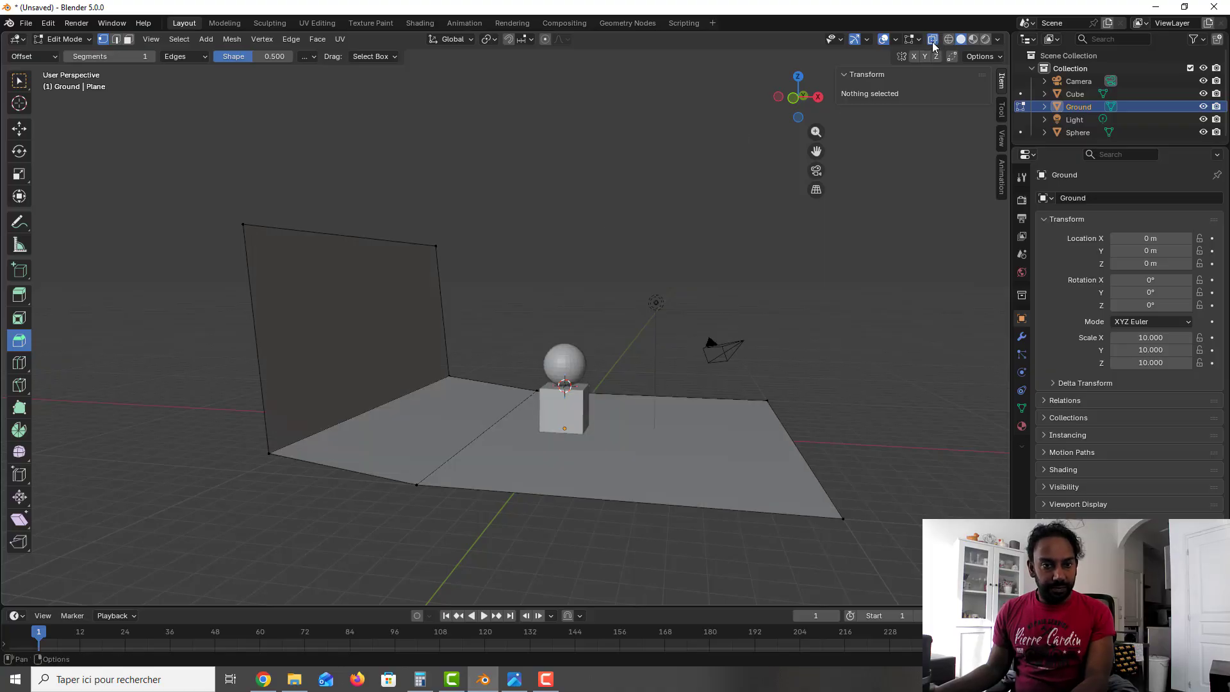
{"action": "left_click", "coordinate": [933, 41]}
{"action": "left_click", "coordinate": [933, 41]}
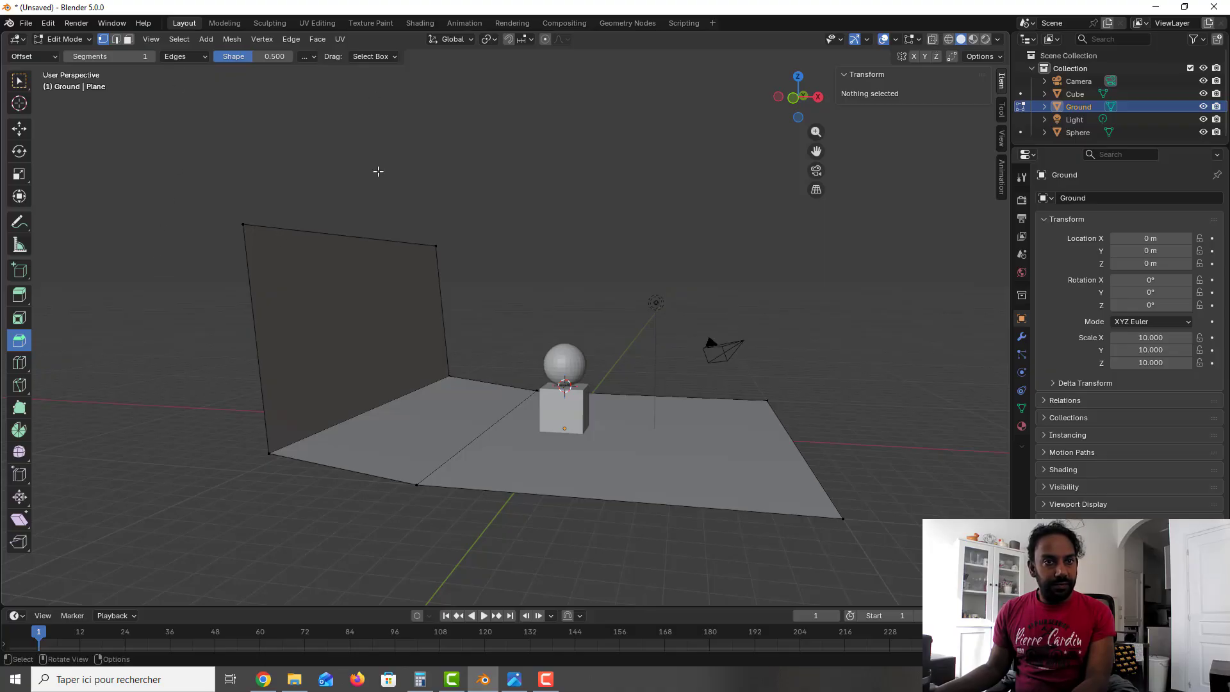
Step: Bevel the edge where the wall meets the floor with a width of about 0.261 m and 8 segments
{"action": "left_click", "coordinate": [25, 135]}
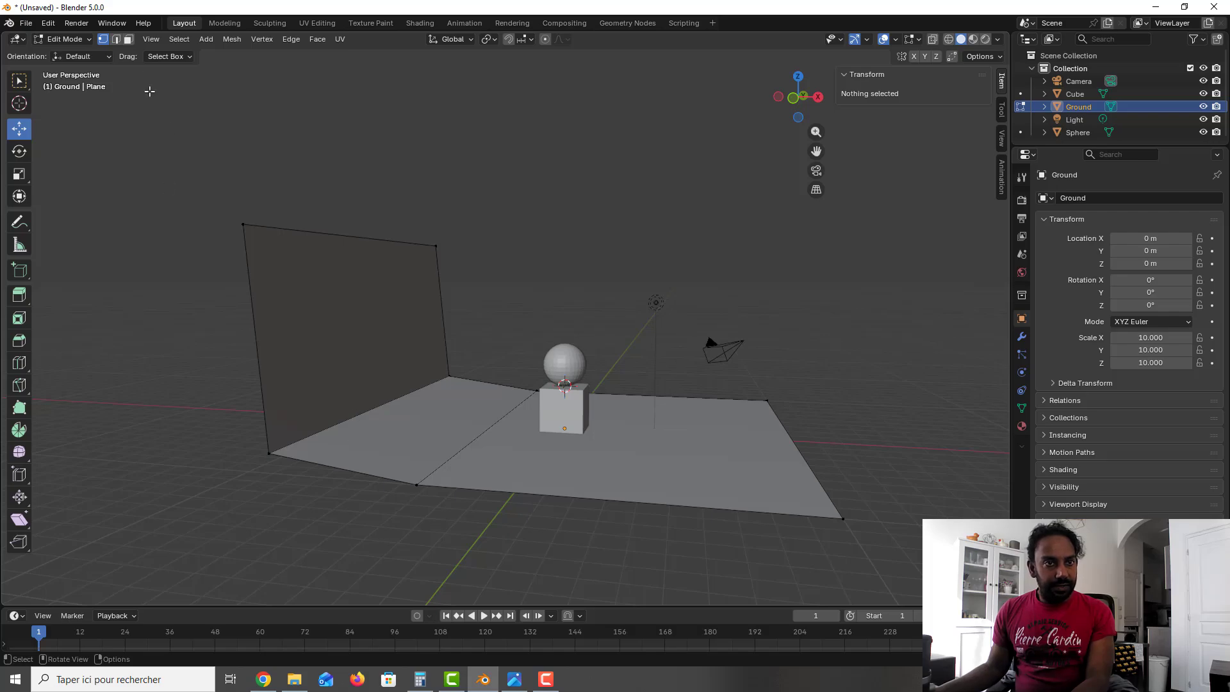
{"action": "left_click", "coordinate": [115, 39]}
{"action": "left_click", "coordinate": [385, 400]}
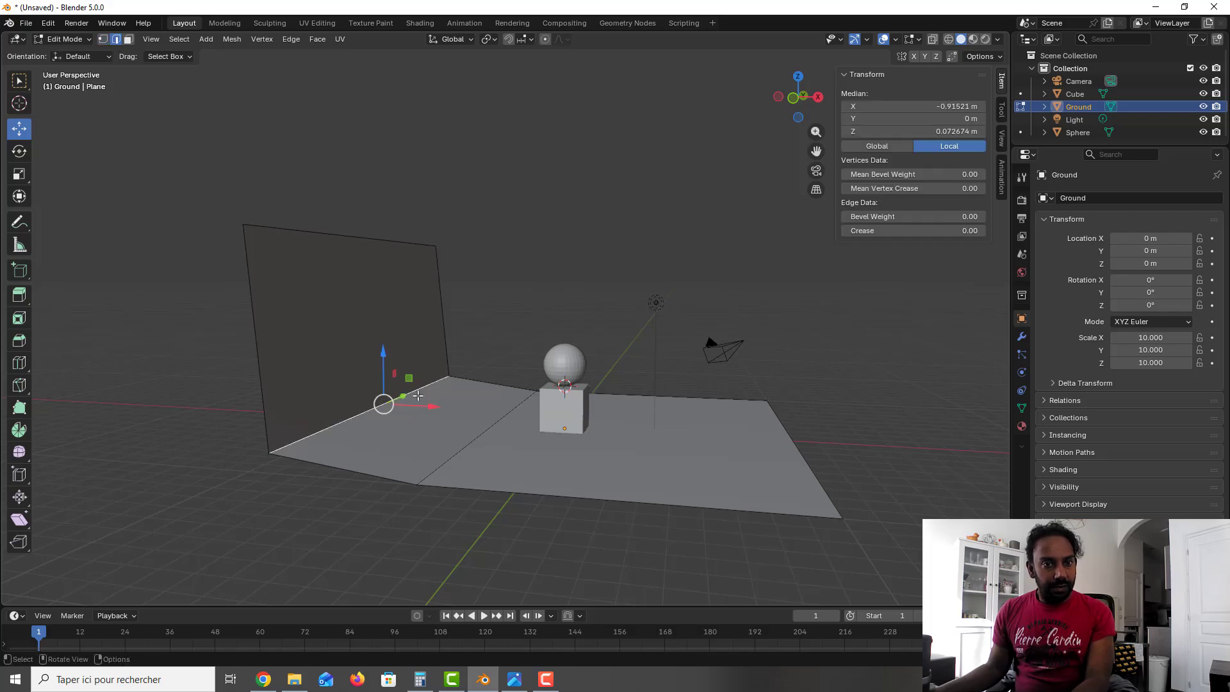
{"action": "key", "text": "ctrl+b"}
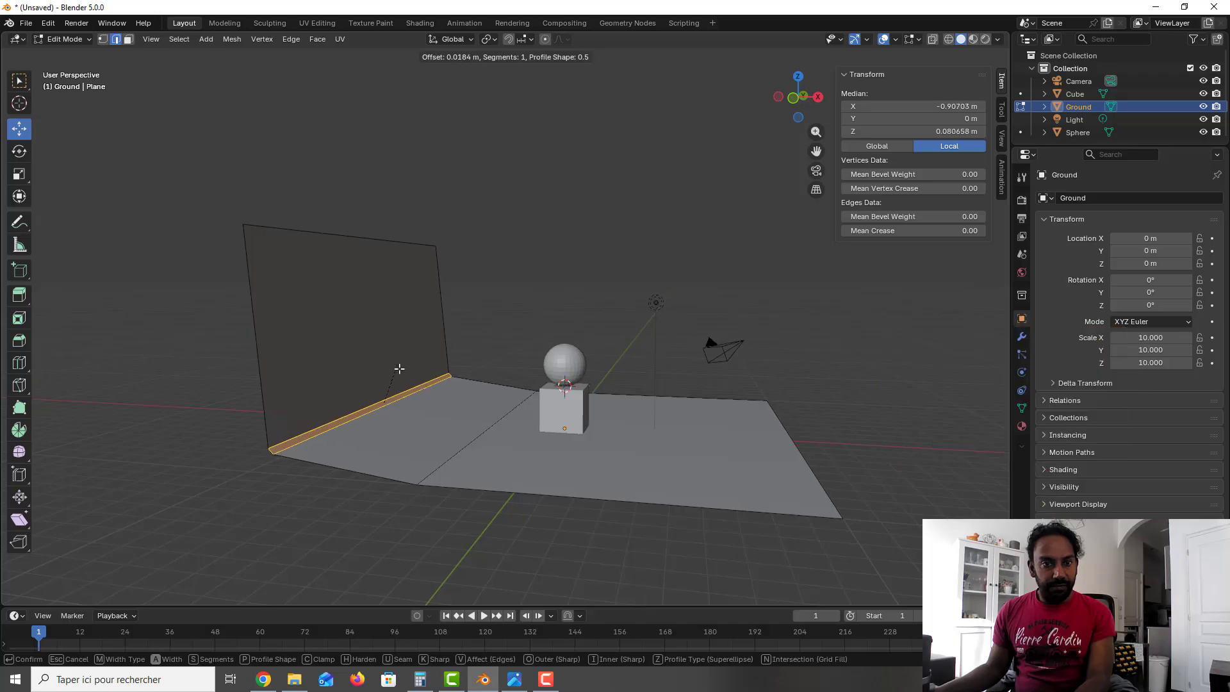
{"action": "left_click", "coordinate": [350, 321]}
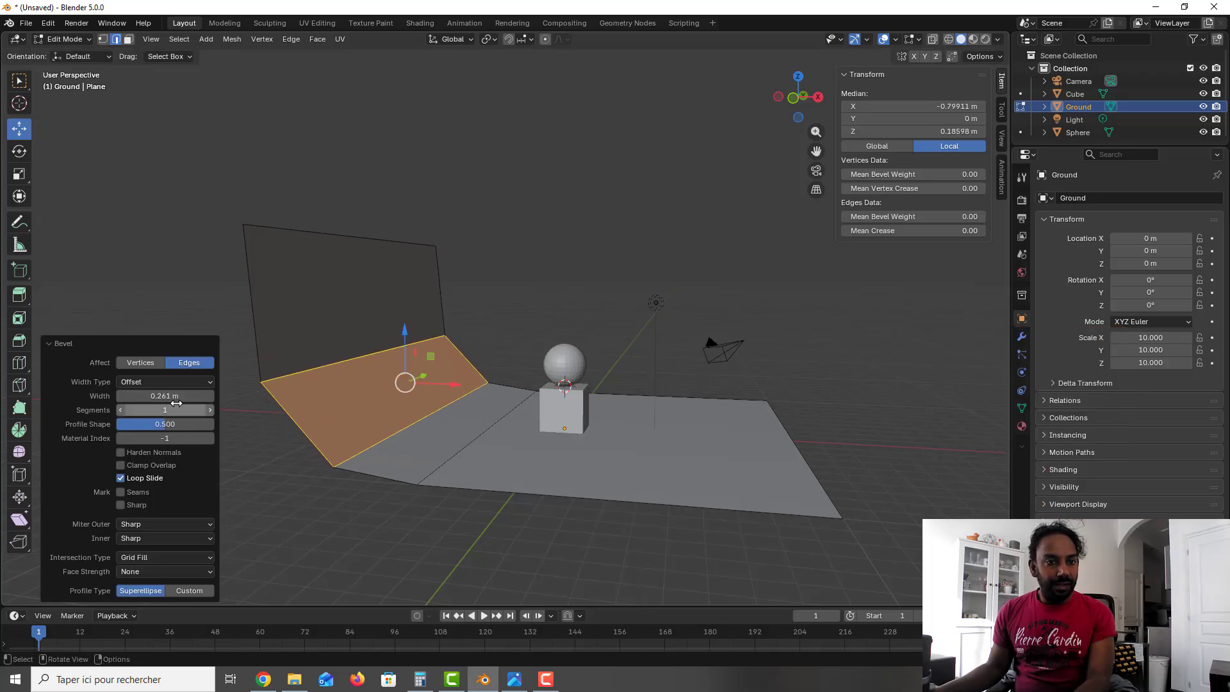
{"action": "left_click_drag", "start_coordinate": [200, 408], "coordinate": [234, 409]}
{"action": "middle_click_drag", "start_coordinate": [466, 400], "coordinate": [417, 413]}
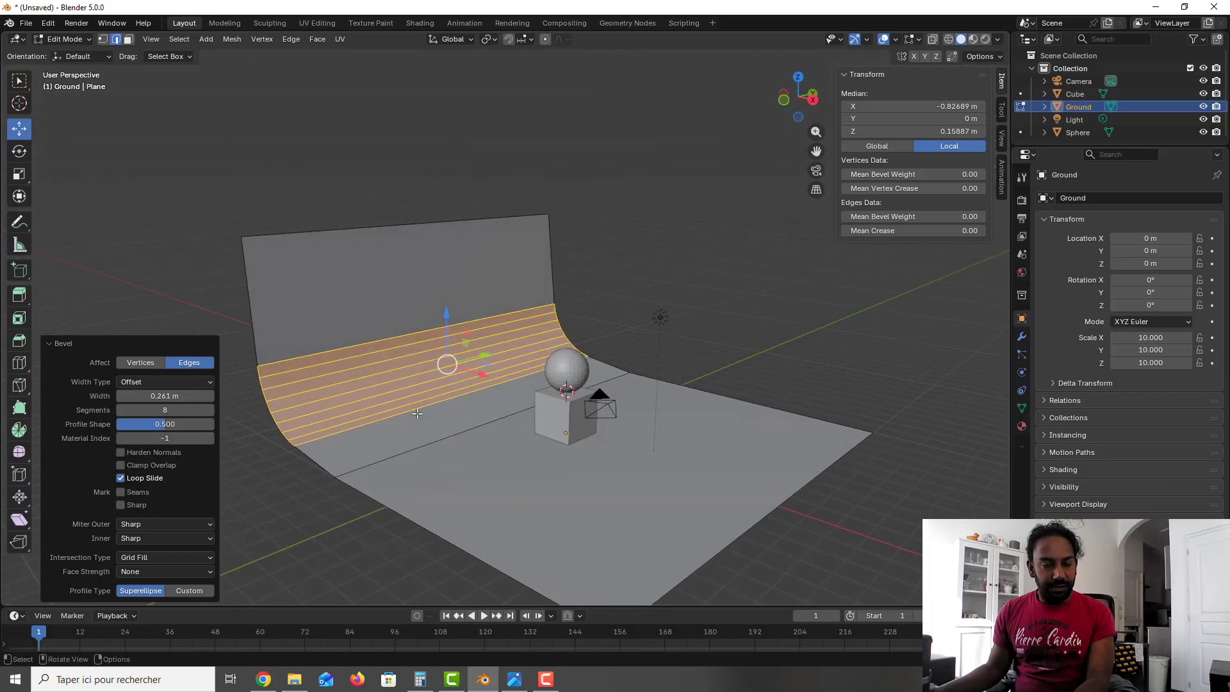
{"action": "left_click", "coordinate": [280, 441]}
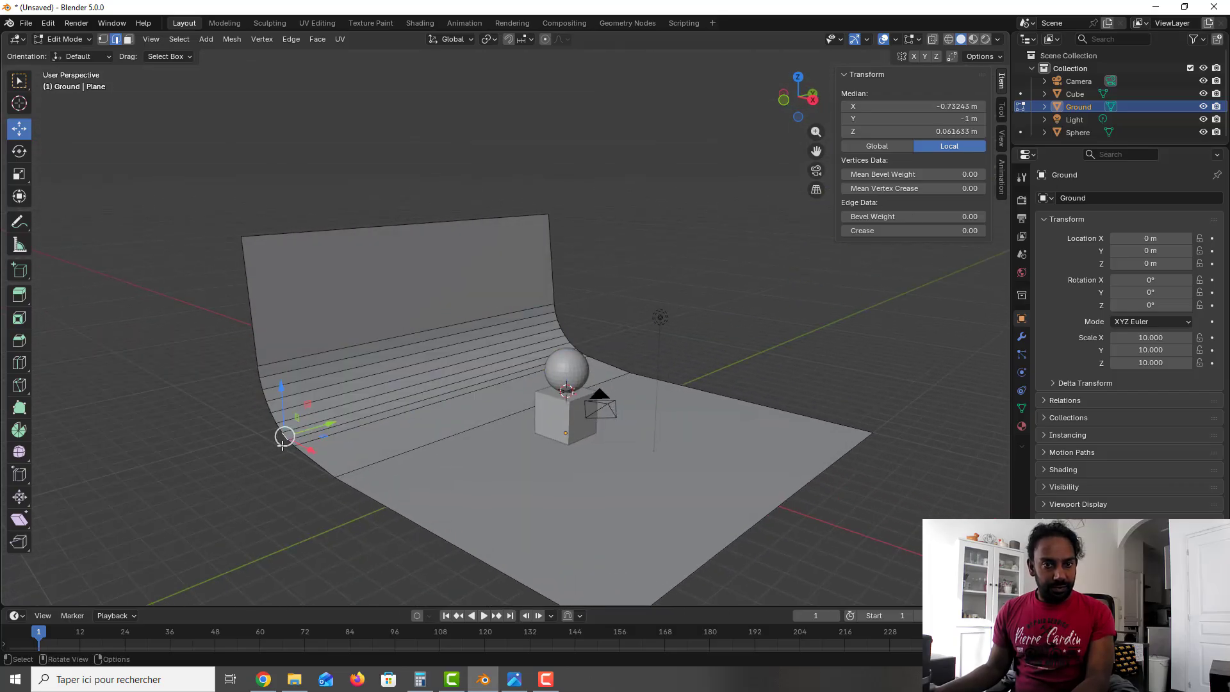
{"action": "middle_click_drag", "start_coordinate": [479, 421], "coordinate": [490, 424]}
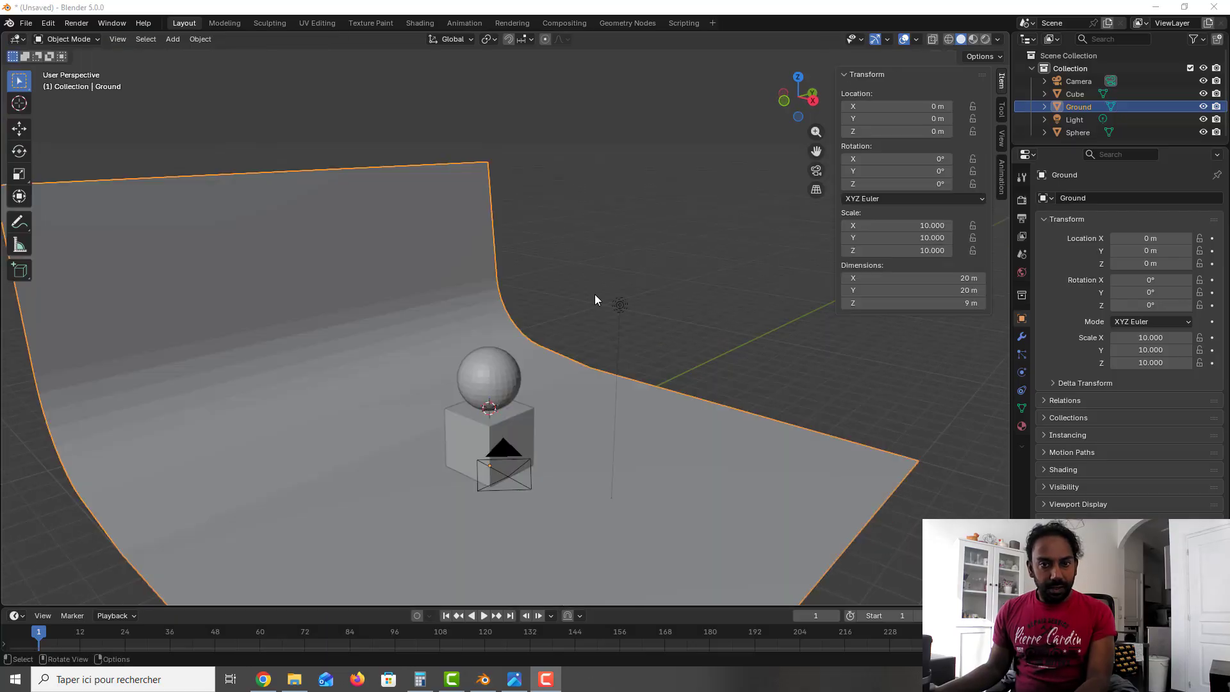
Step: Delete the existing Light object from the scene
{"action": "left_click", "coordinate": [1076, 120]}
{"action": "key", "text": "Delete"}
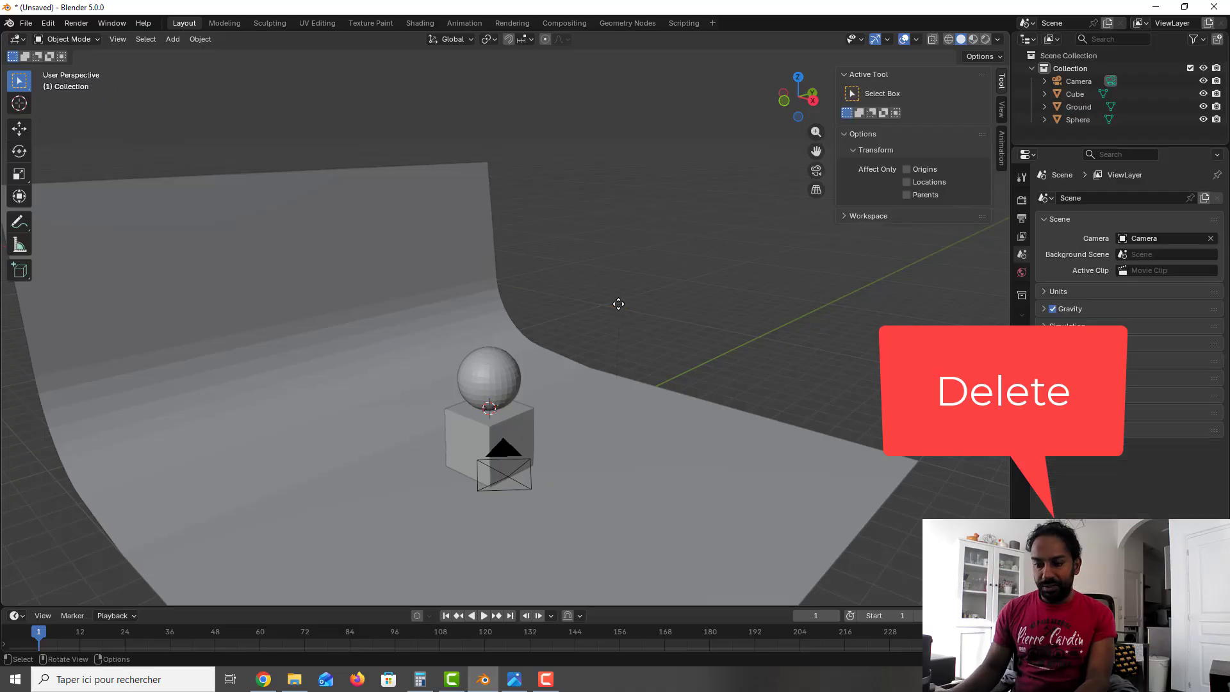
{"action": "middle_click_drag", "start_coordinate": [595, 368], "coordinate": [612, 336], "text": "shift"}
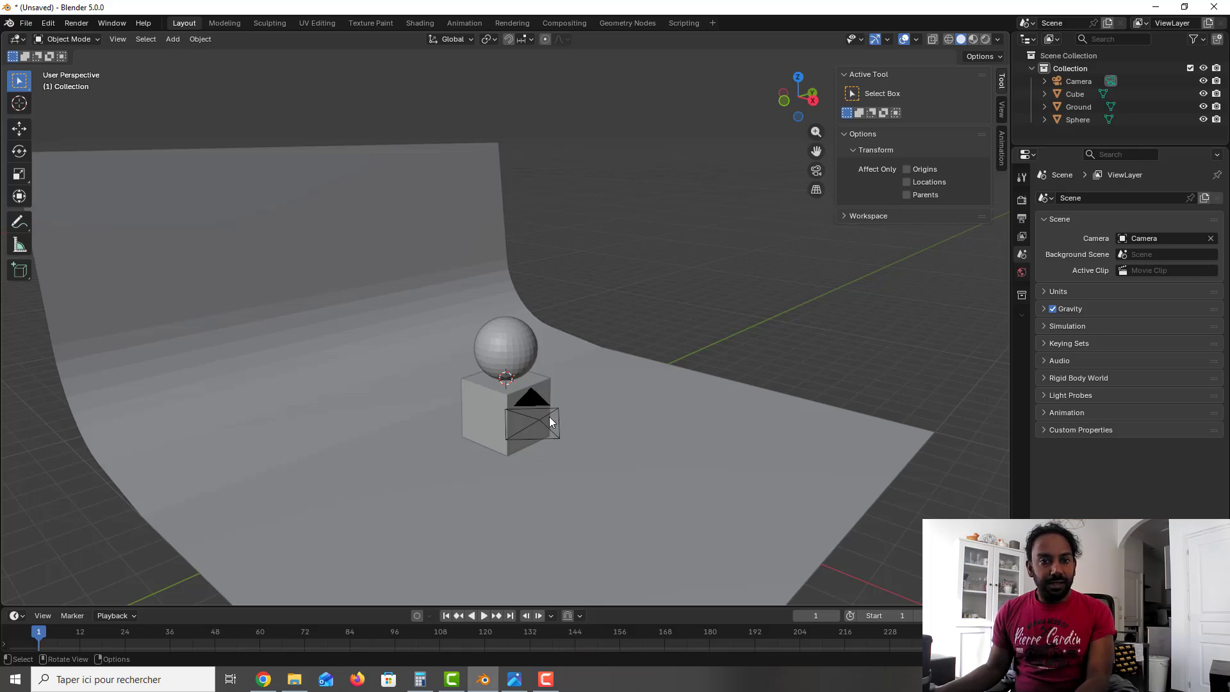
{"action": "middle_click_drag", "start_coordinate": [593, 379], "coordinate": [585, 384]}
{"action": "middle_click_drag", "start_coordinate": [576, 392], "coordinate": [582, 389]}
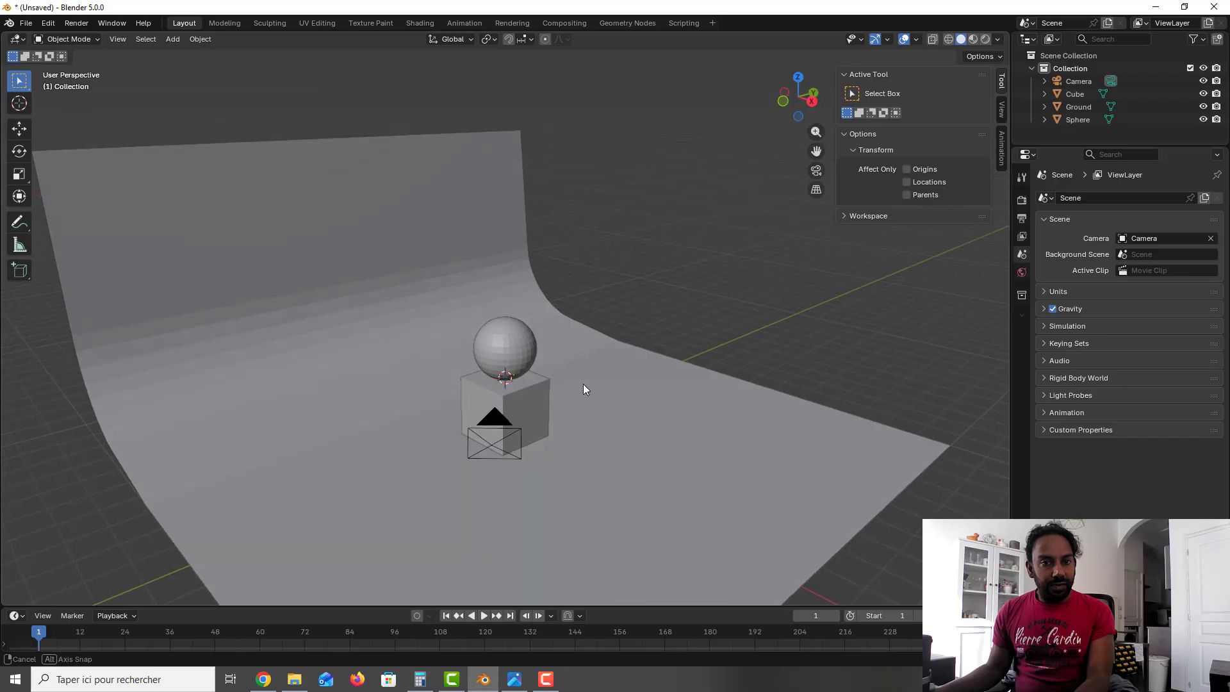
Step: Place the 3D cursor above the camera in front view and add an Area light there, at about X 6.53 m and Z 8.58 m
{"action": "key", "text": "KP_1"}
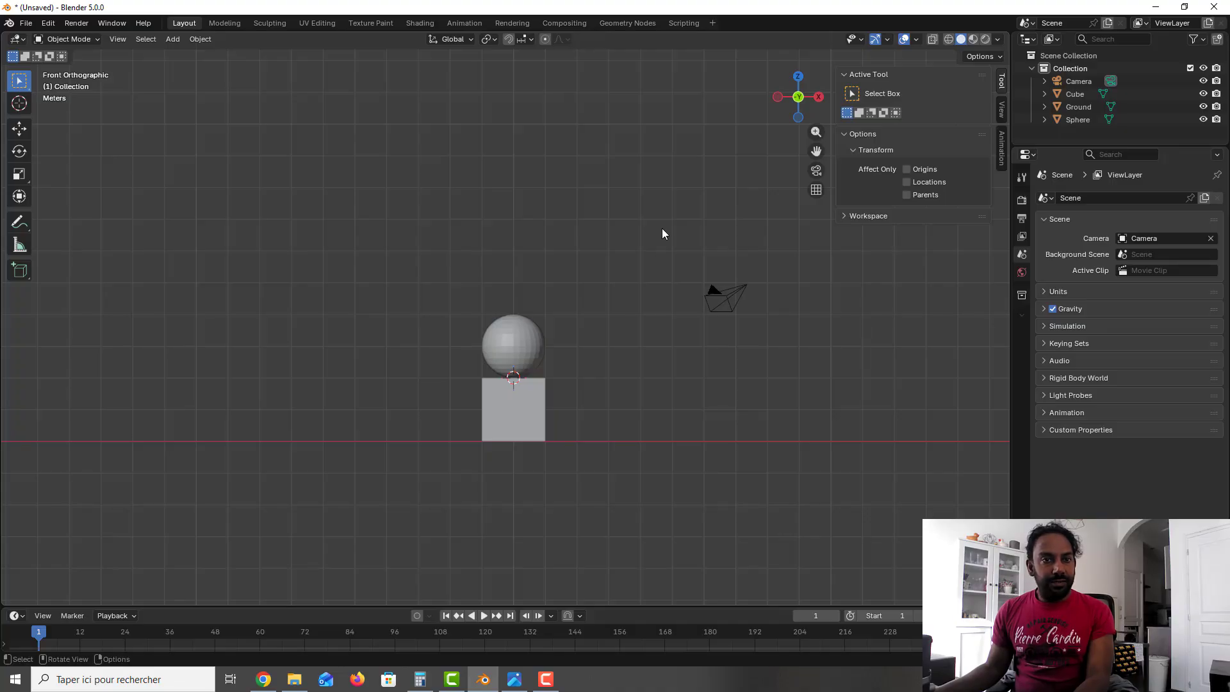
{"action": "middle_click_drag", "start_coordinate": [662, 234], "coordinate": [613, 261], "text": "shift"}
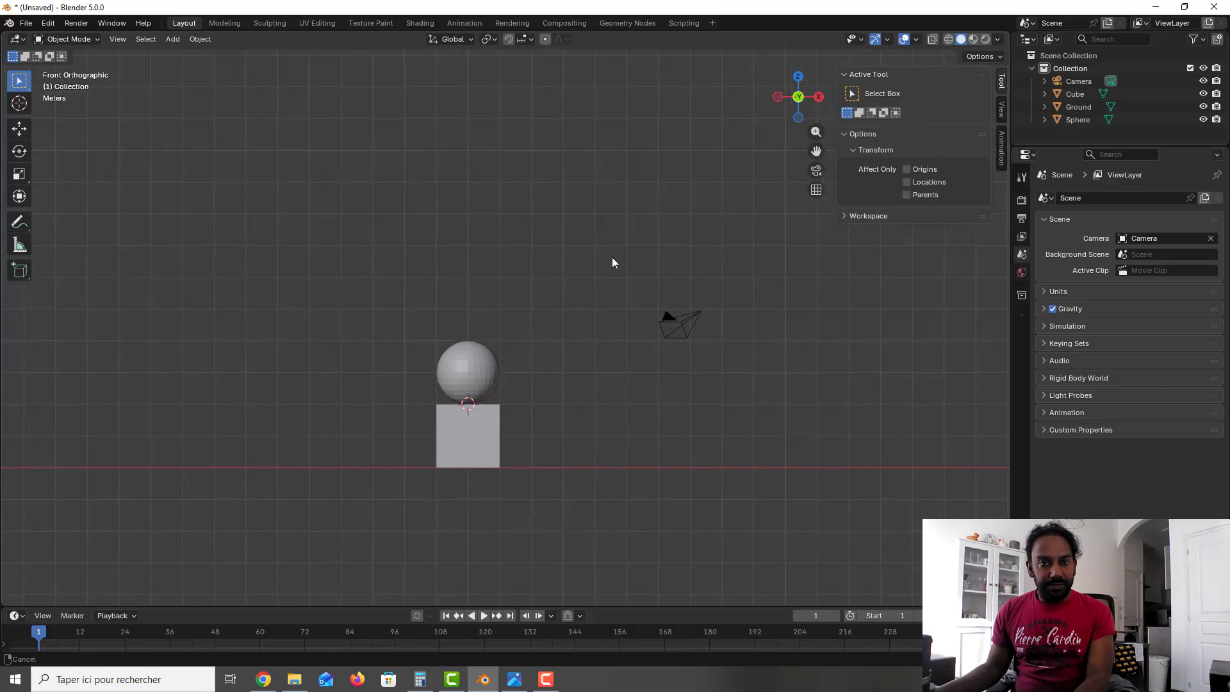
{"action": "left_click", "coordinate": [19, 103]}
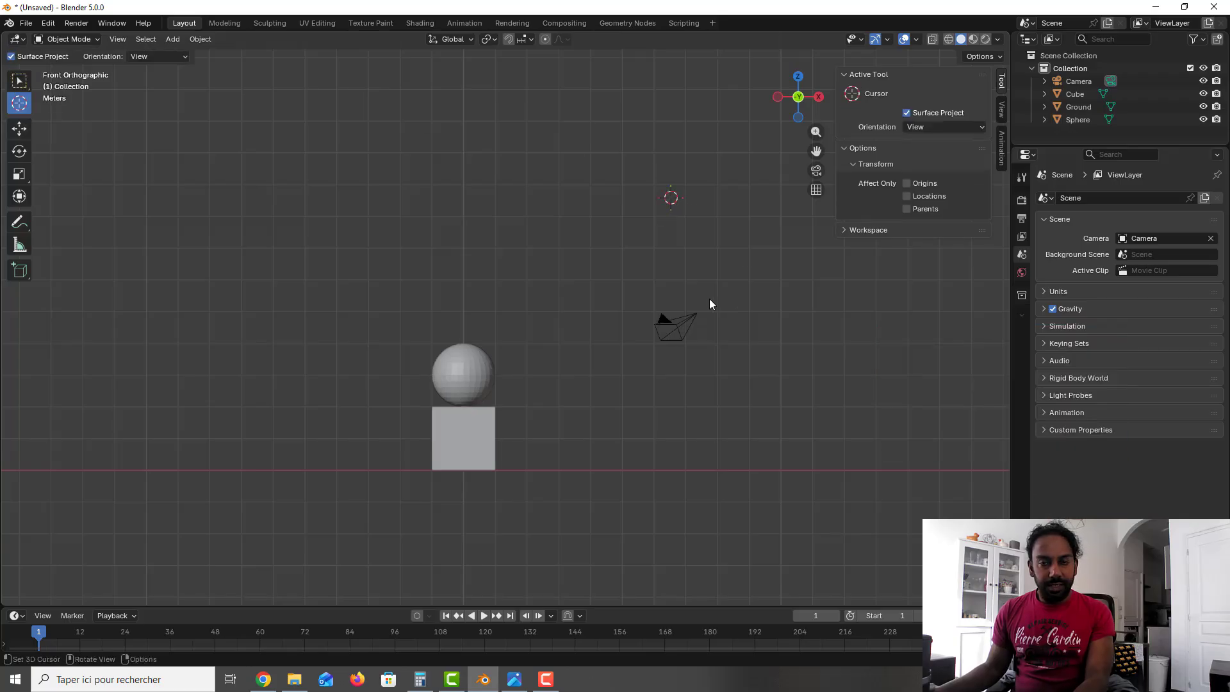
{"action": "key", "text": "shift+a"}
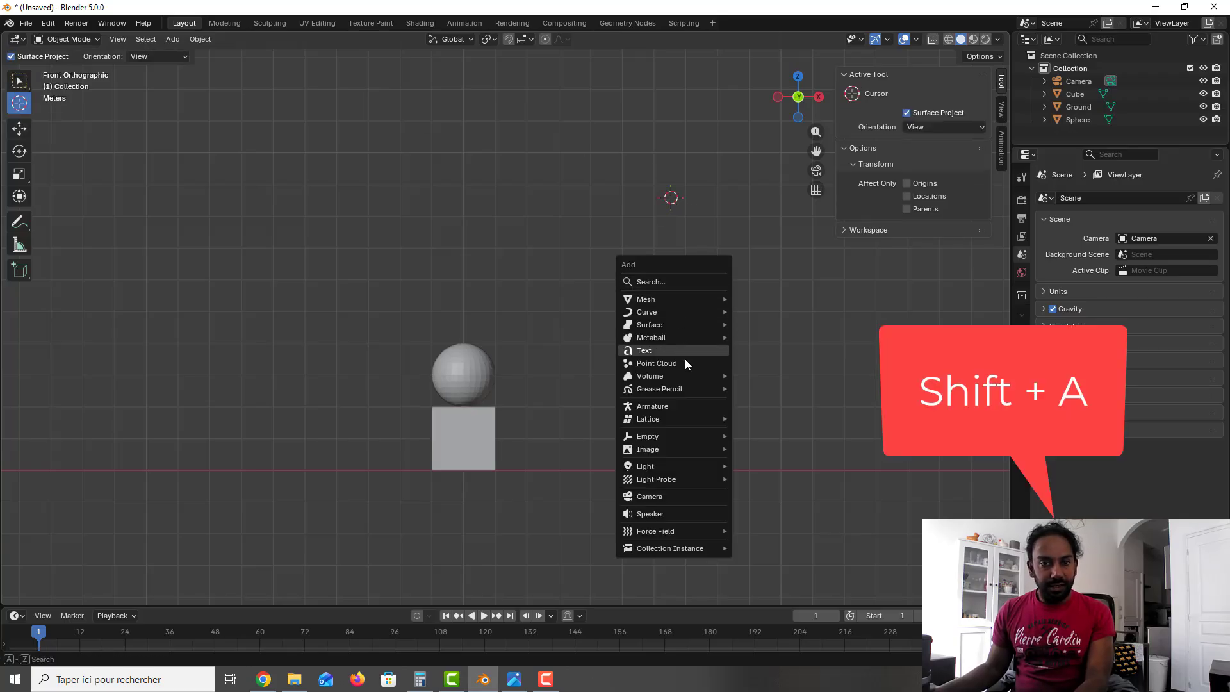
{"action": "mouse_move", "coordinate": [682, 463]}
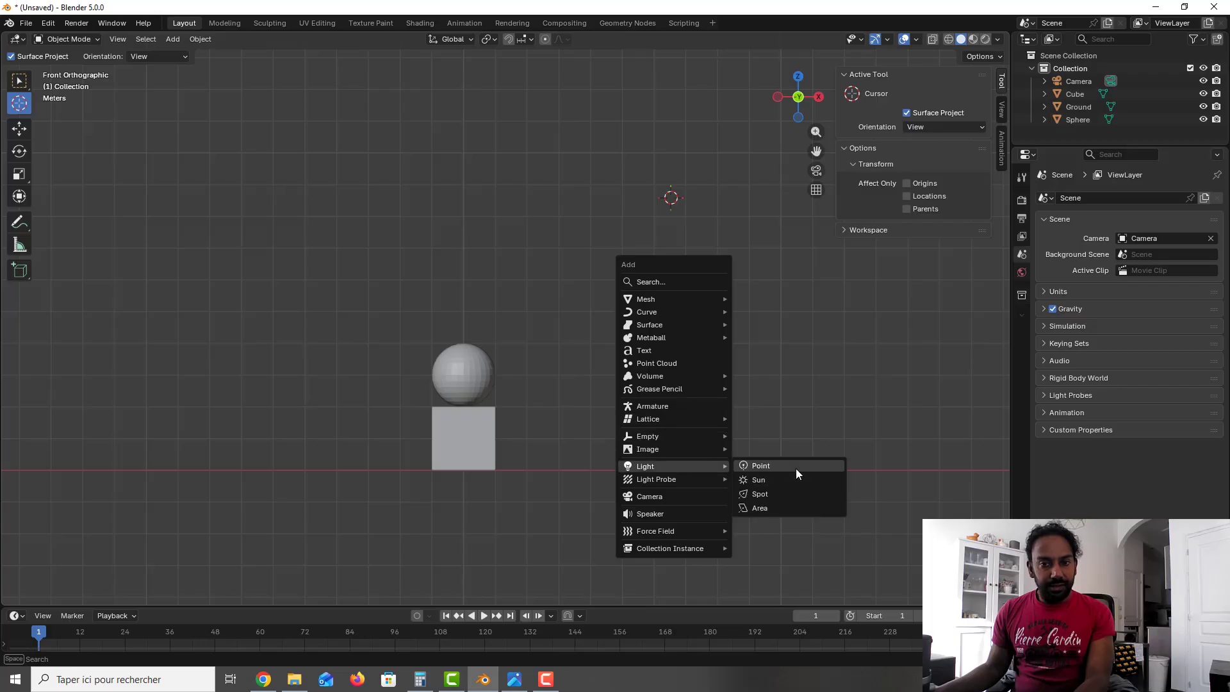
{"action": "left_click", "coordinate": [787, 505]}
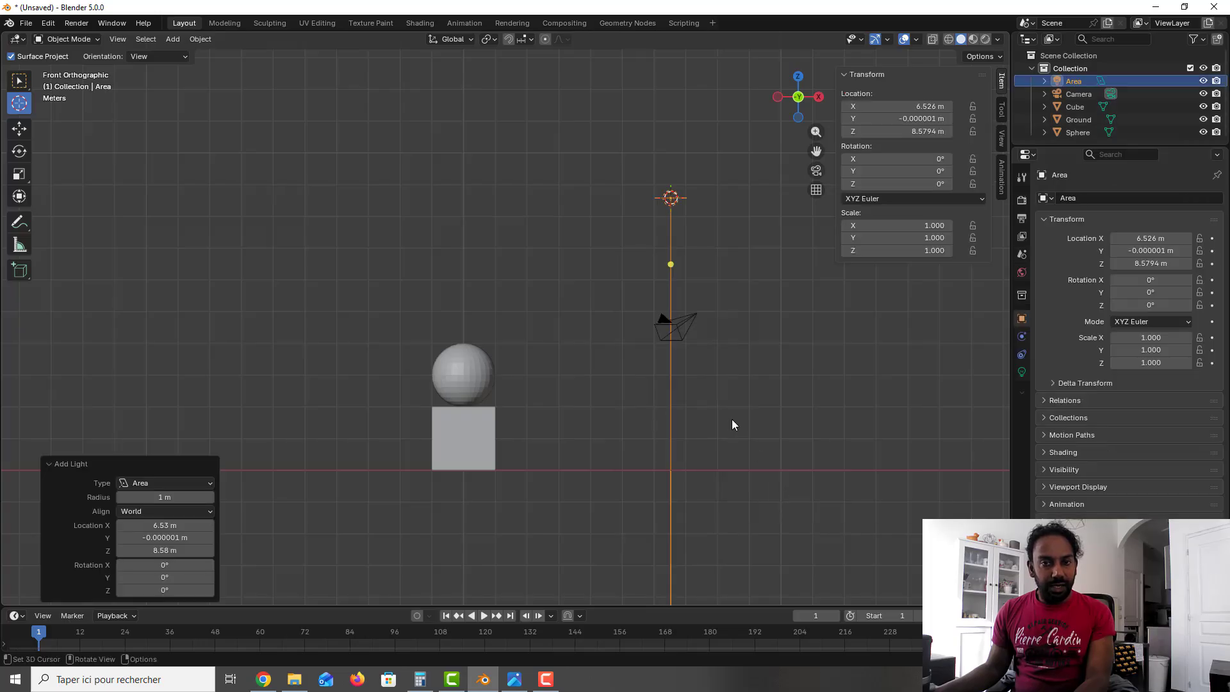
Step: Set the area light's Y rotation to 45° so it points down toward the cube and sphere
{"action": "scroll", "coordinate": [733, 425], "scroll_direction": "down", "scroll_amount": 4}
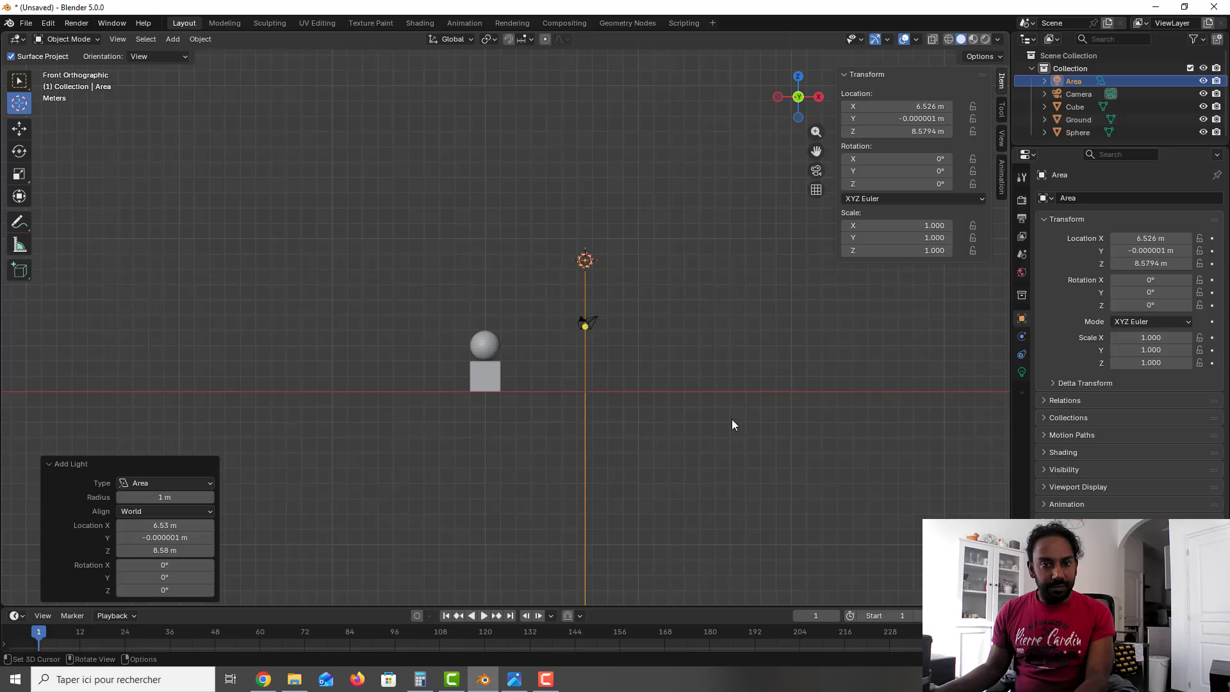
{"action": "left_click_drag", "start_coordinate": [905, 169], "coordinate": [936, 169]}
{"action": "left_click", "coordinate": [937, 171]}
{"action": "type", "text": "45"}
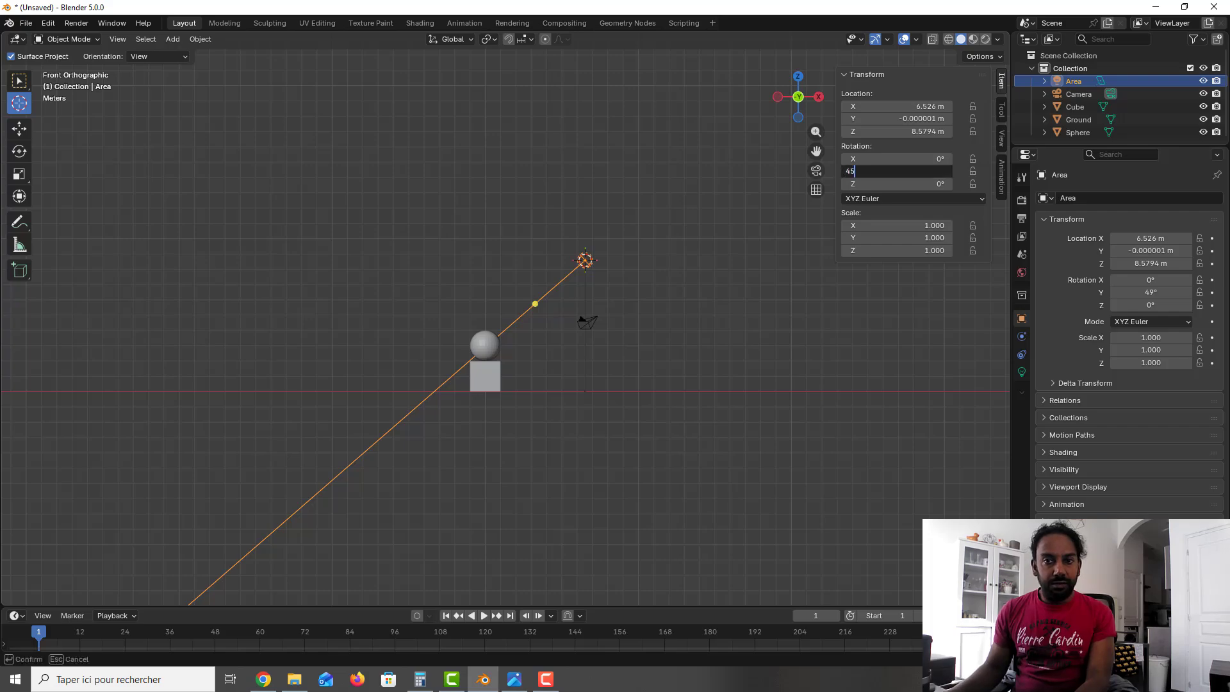
{"action": "key", "text": "Return"}
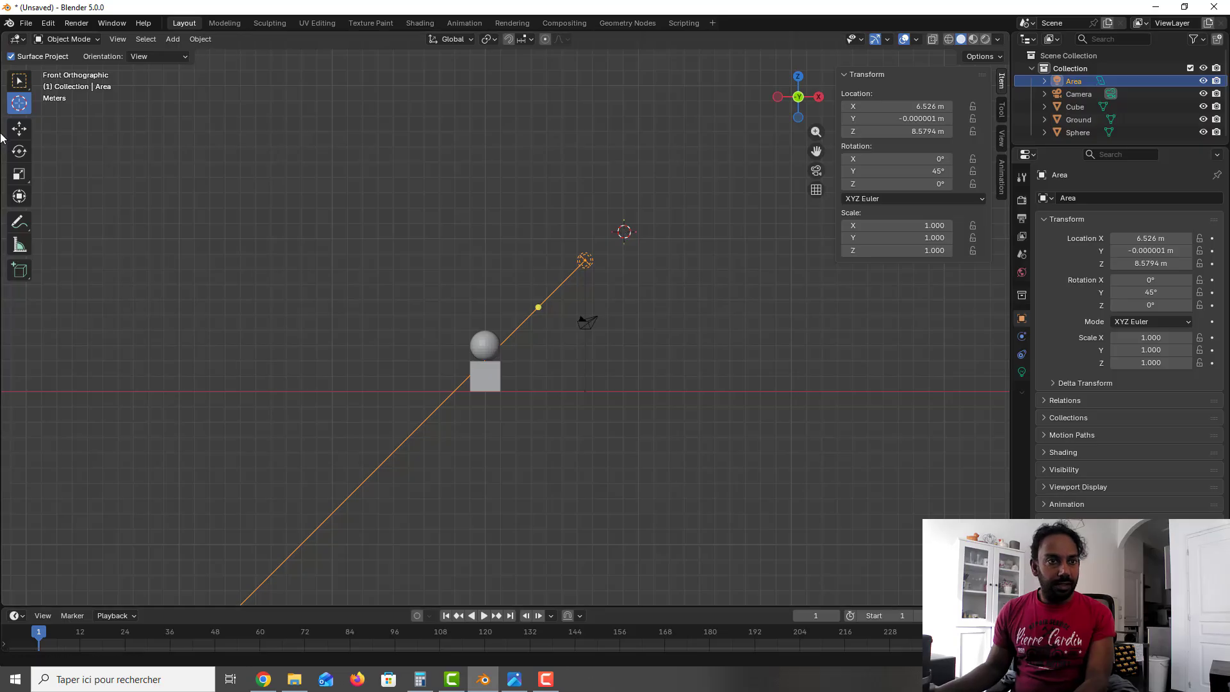
Step: Rename the area light as Fill Light
{"action": "left_click", "coordinate": [18, 80]}
{"action": "left_click", "coordinate": [583, 197]}
{"action": "key", "text": "KP_3"}
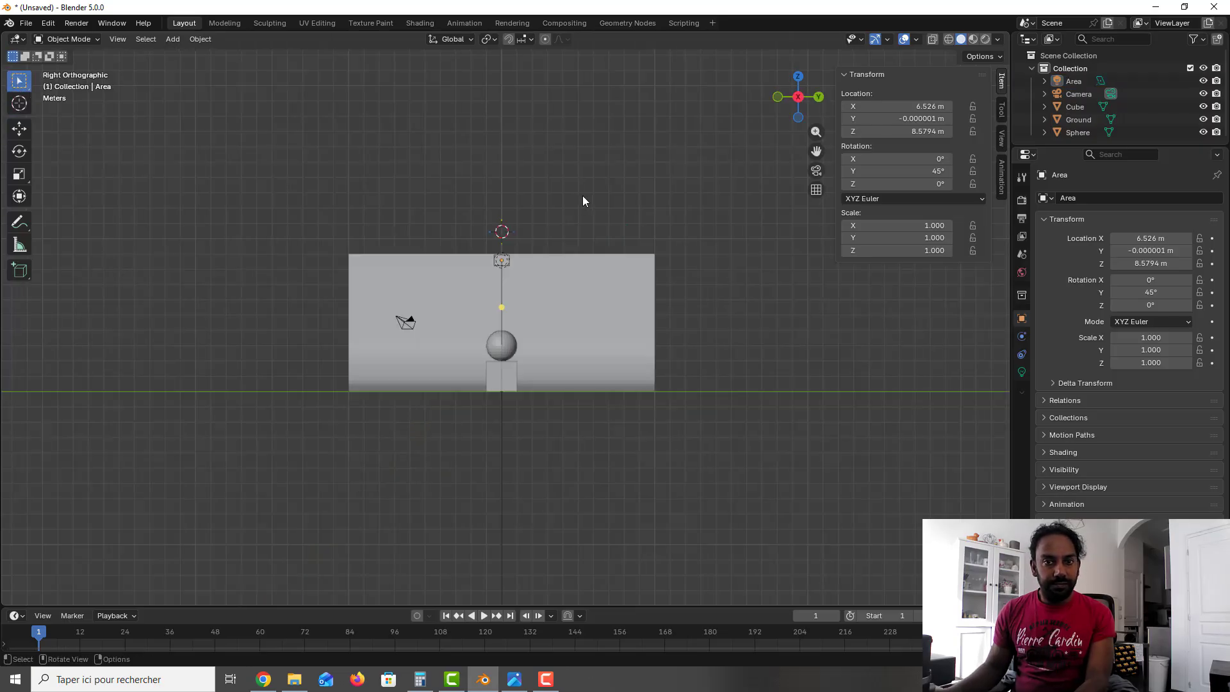
{"action": "scroll", "coordinate": [525, 241], "scroll_direction": "up", "scroll_amount": 2}
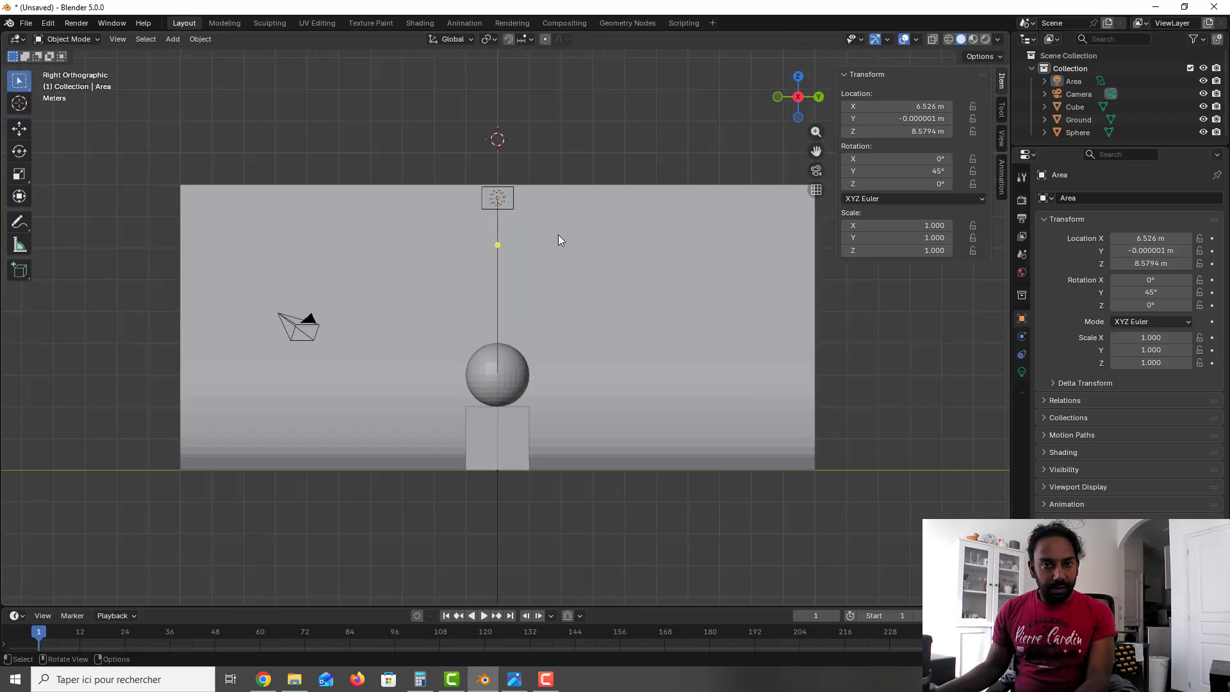
{"action": "double_click", "coordinate": [1074, 82]}
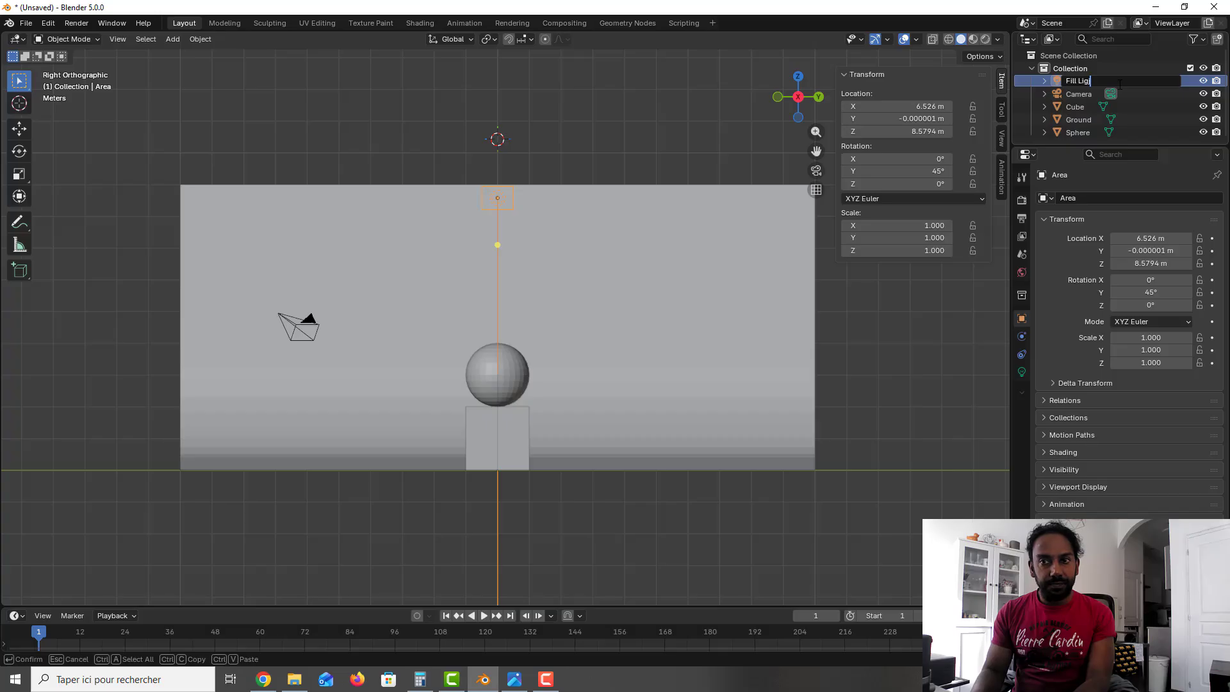
{"action": "type", "text": "Fill Light"}
{"action": "key", "text": "Return"}
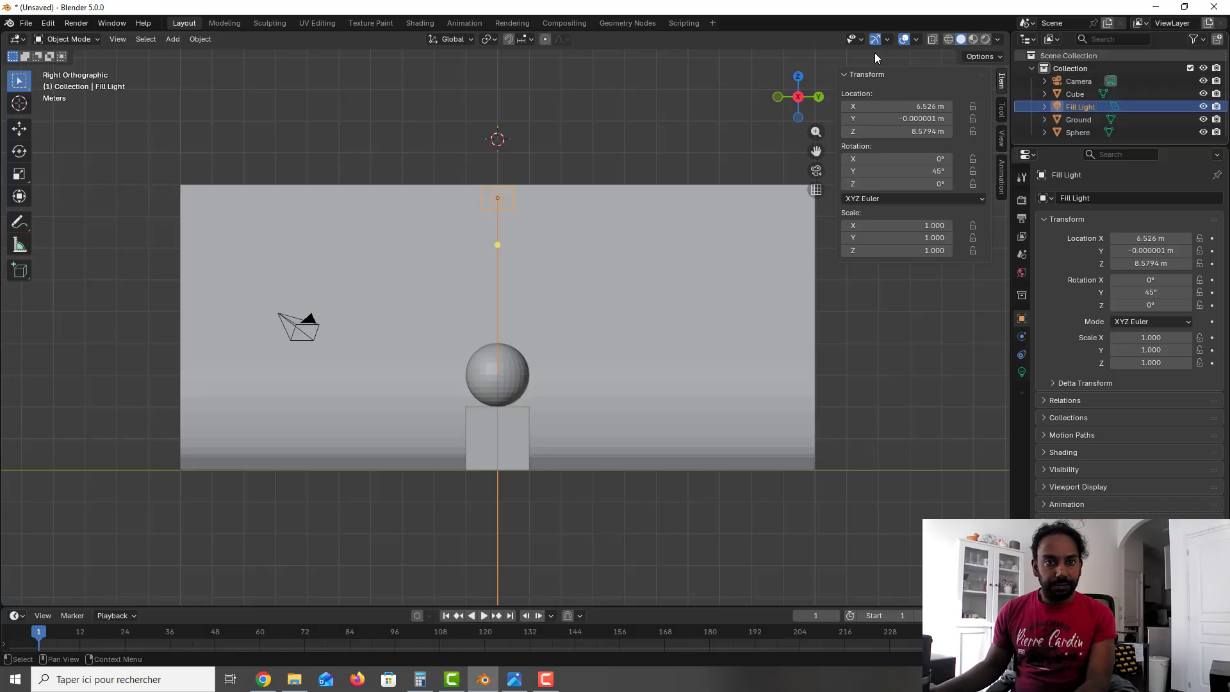
Step: Move the Fill Light in right view to about Y 4.44 m and Z 8.50 m, and set its X rotation to -25°
{"action": "key", "text": "g"}
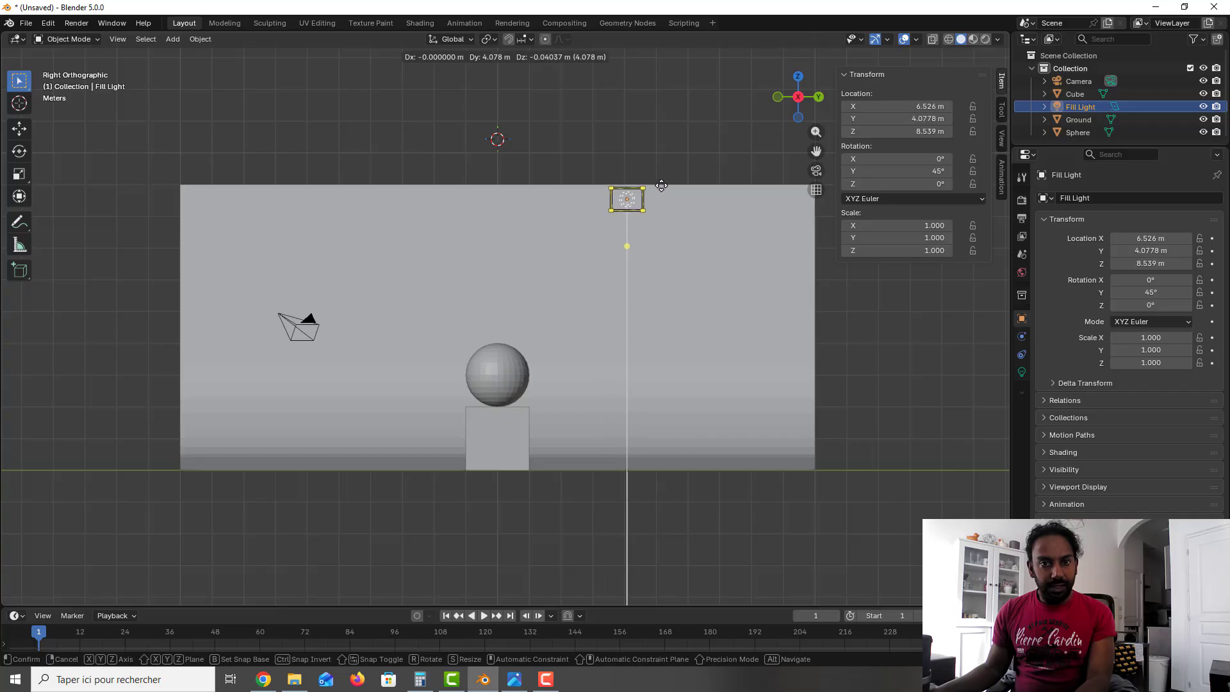
{"action": "left_click", "coordinate": [661, 186]}
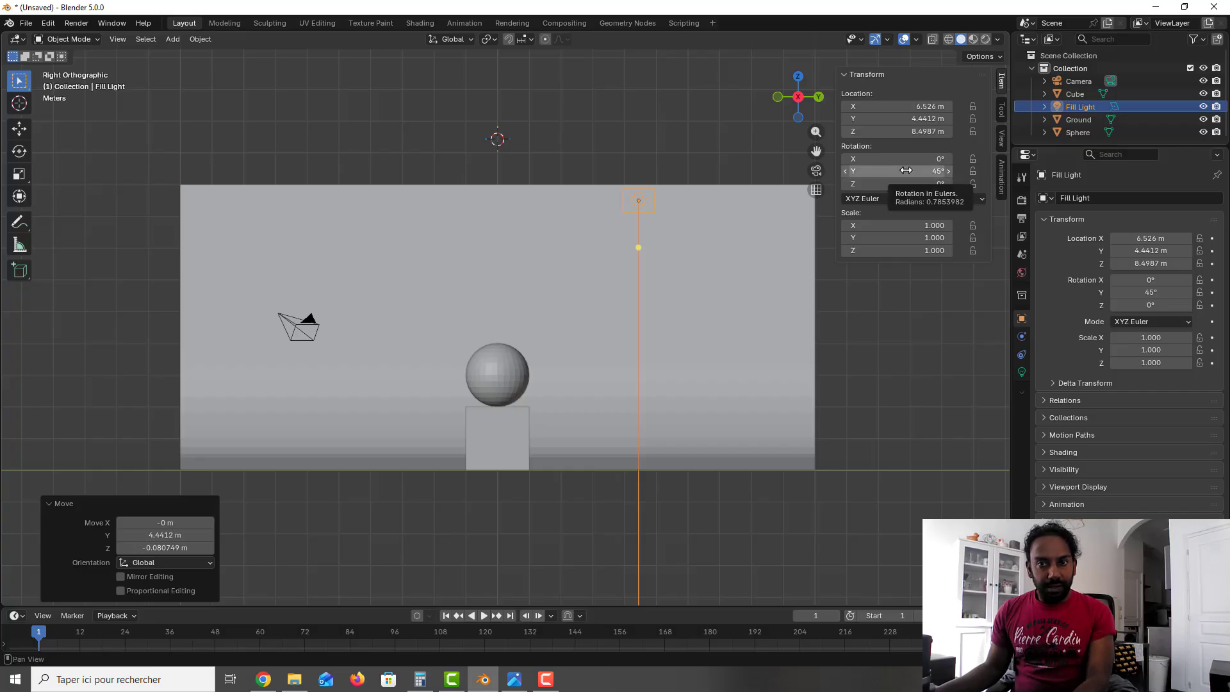
{"action": "left_click_drag", "start_coordinate": [913, 161], "coordinate": [881, 162]}
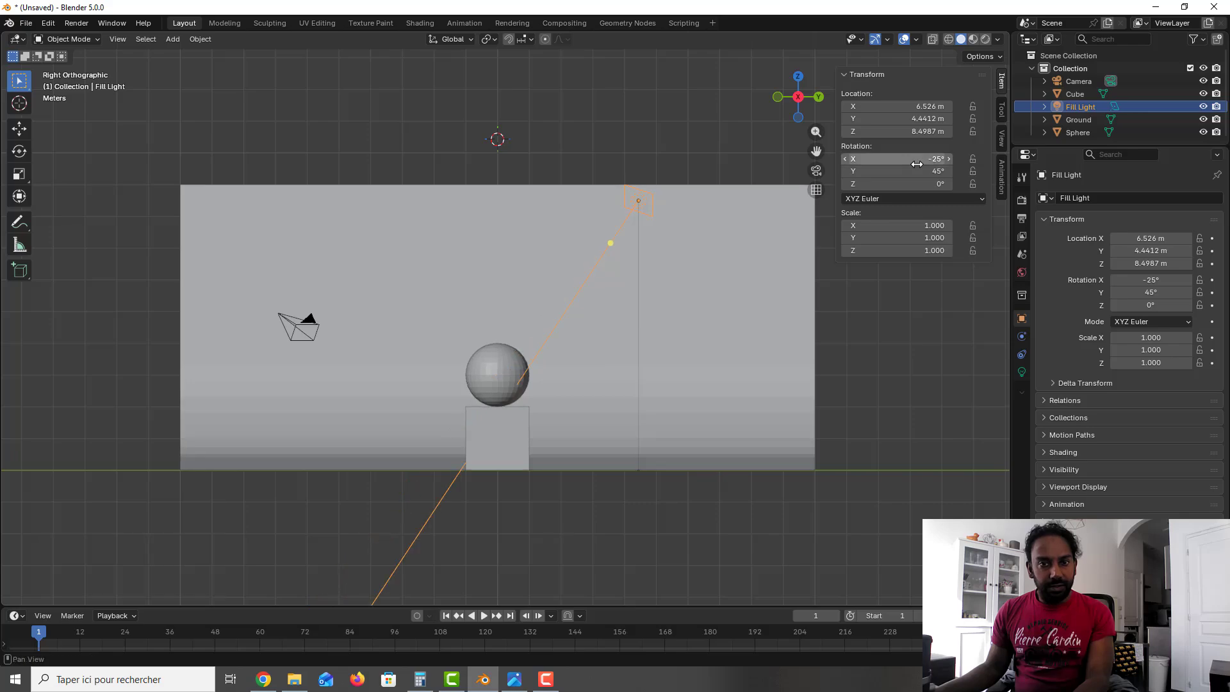
{"action": "middle_click_drag", "start_coordinate": [684, 247], "coordinate": [659, 285]}
{"action": "key", "text": "KP_1"}
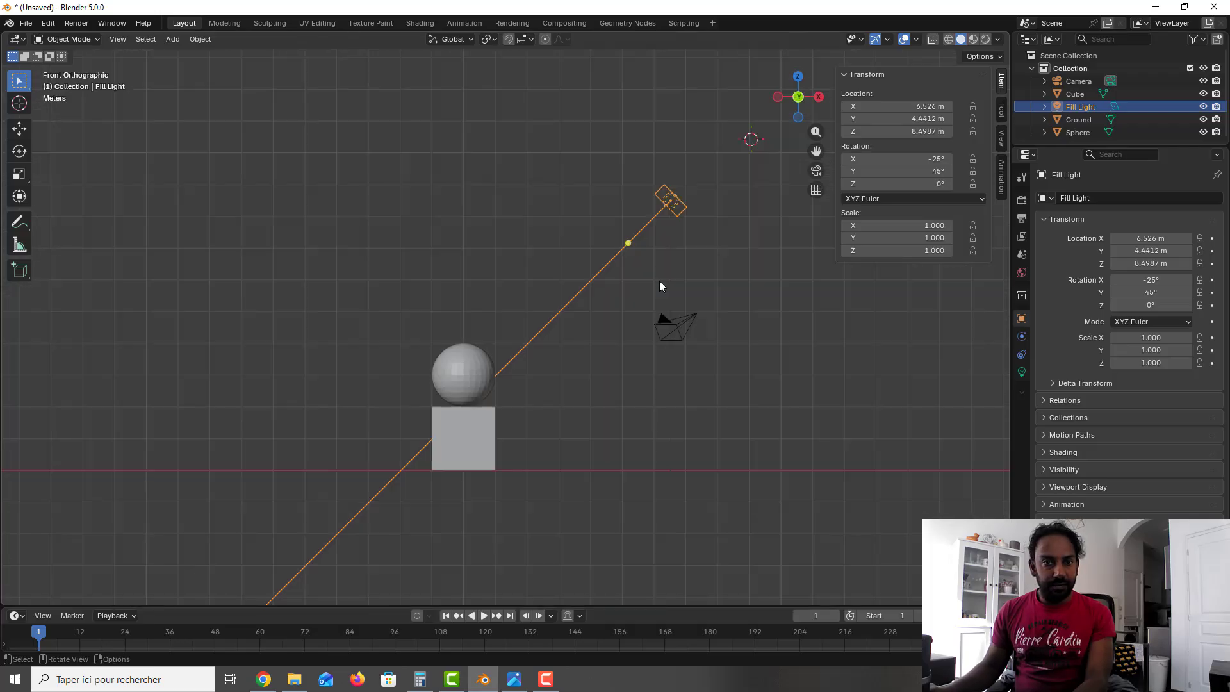
{"action": "key", "text": "KP_3"}
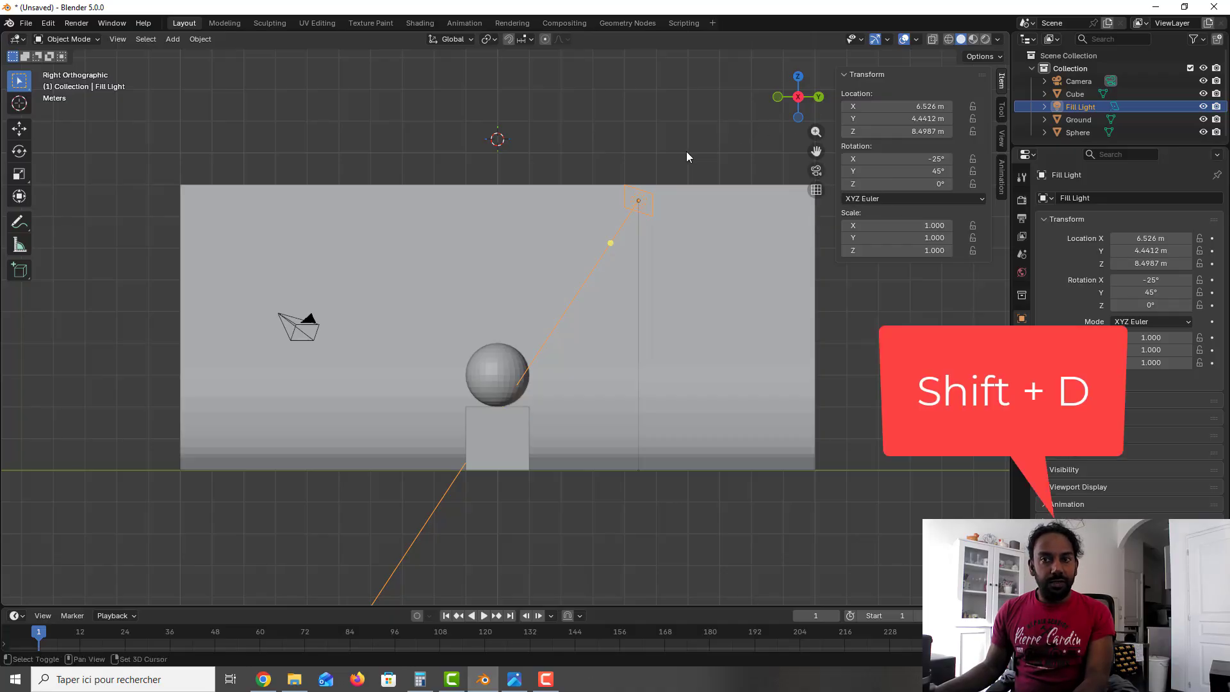
Step: Duplicate the Fill Light along the Y axis to the opposite side of the sphere, at about Y -4.42 m
{"action": "key", "text": "shift+d"}
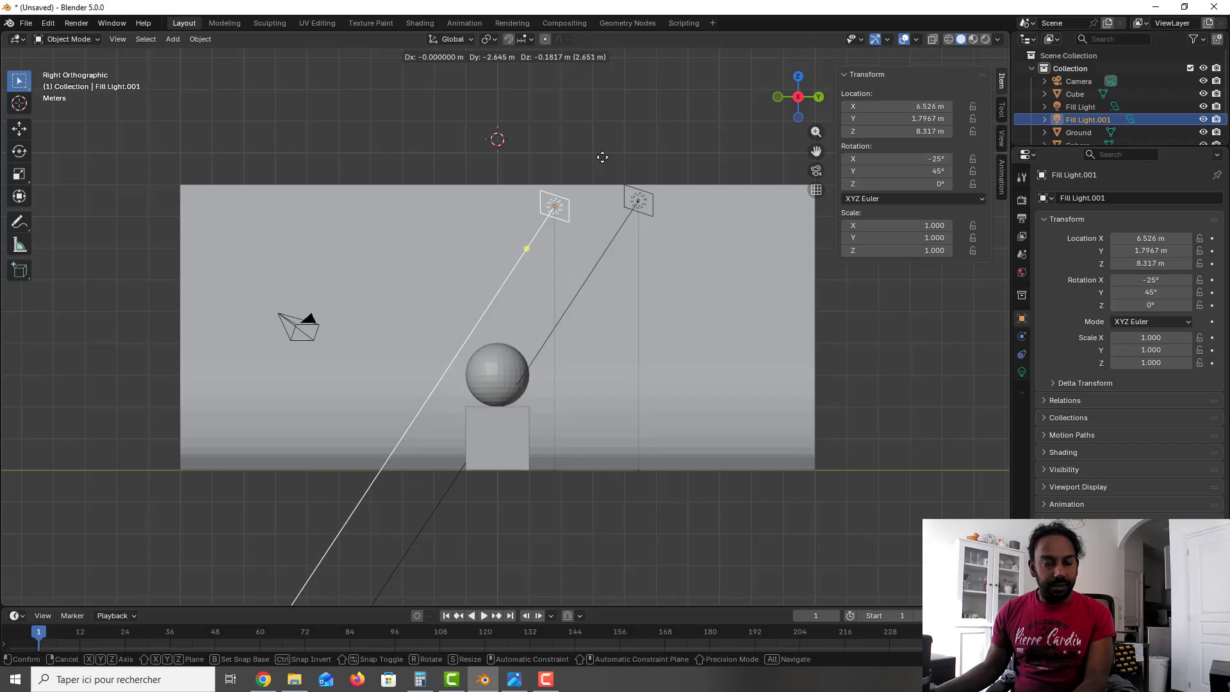
{"action": "key", "text": "x"}
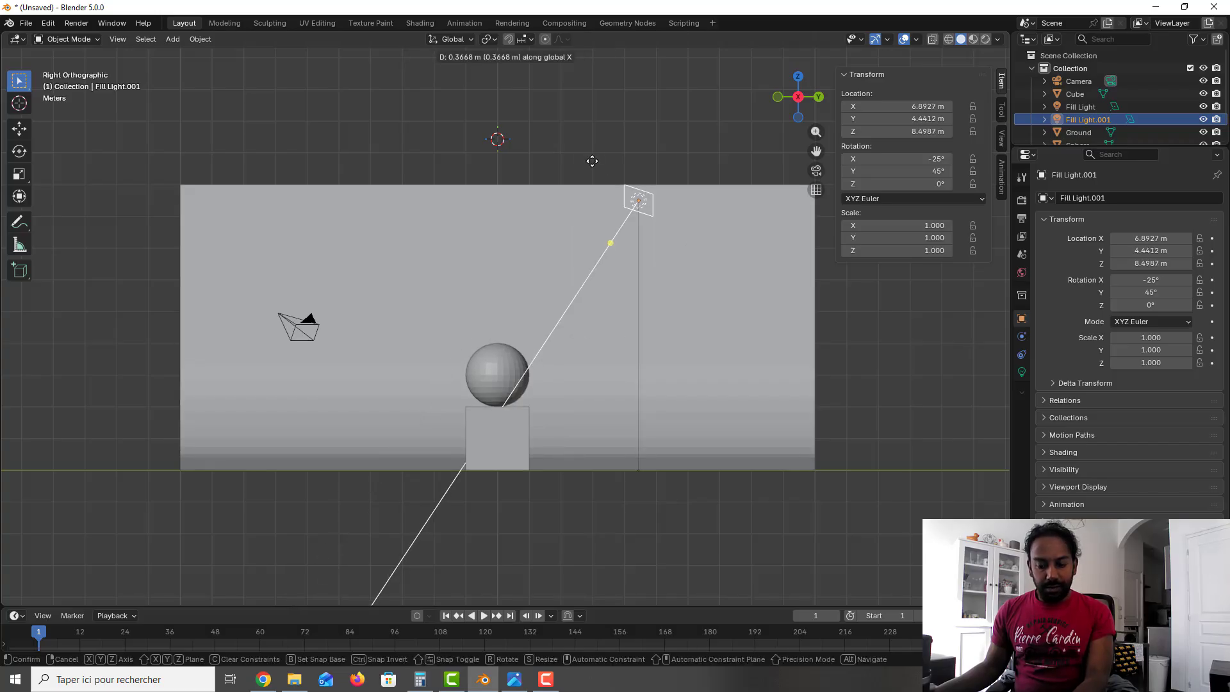
{"action": "key", "text": "y"}
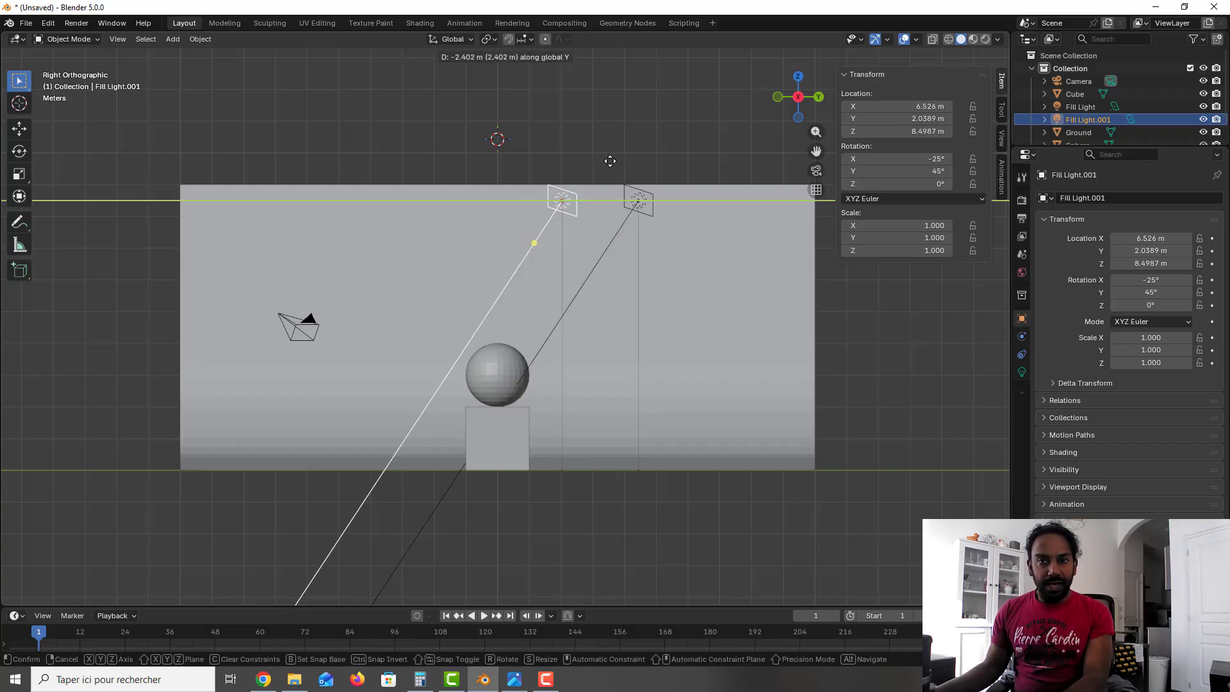
{"action": "left_click", "coordinate": [400, 167]}
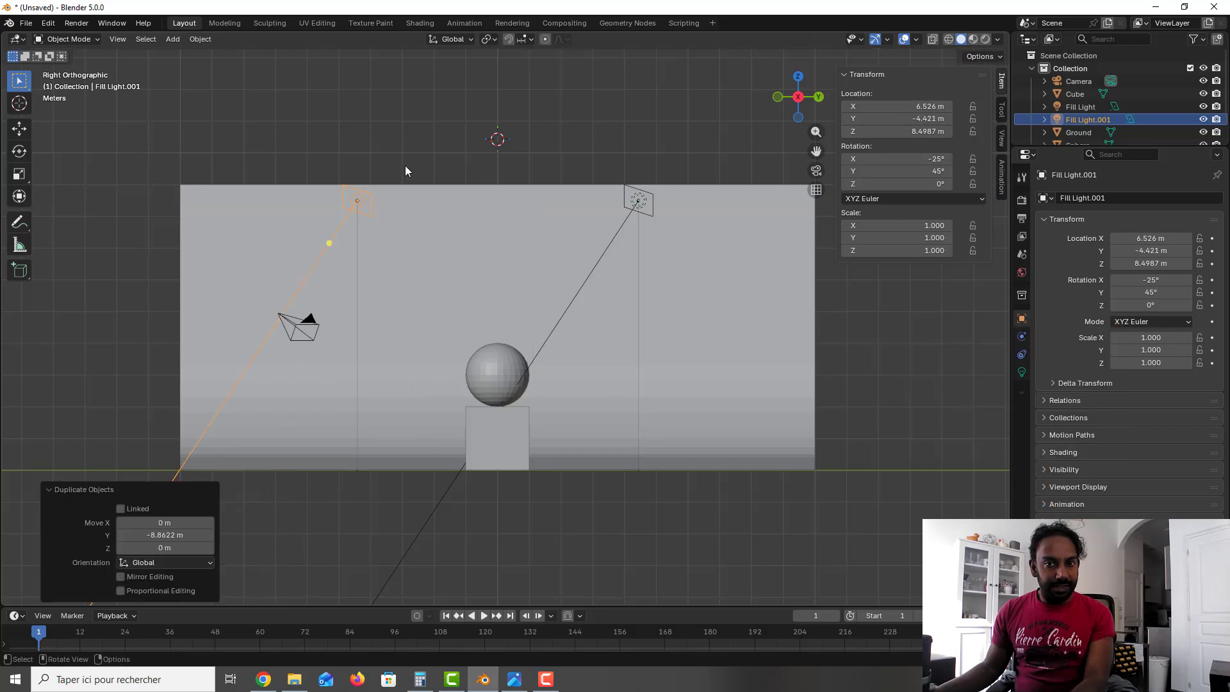
Step: Set the duplicated light's X rotation to 25° so it aims back at the sphere
{"action": "left_click", "coordinate": [907, 158]}
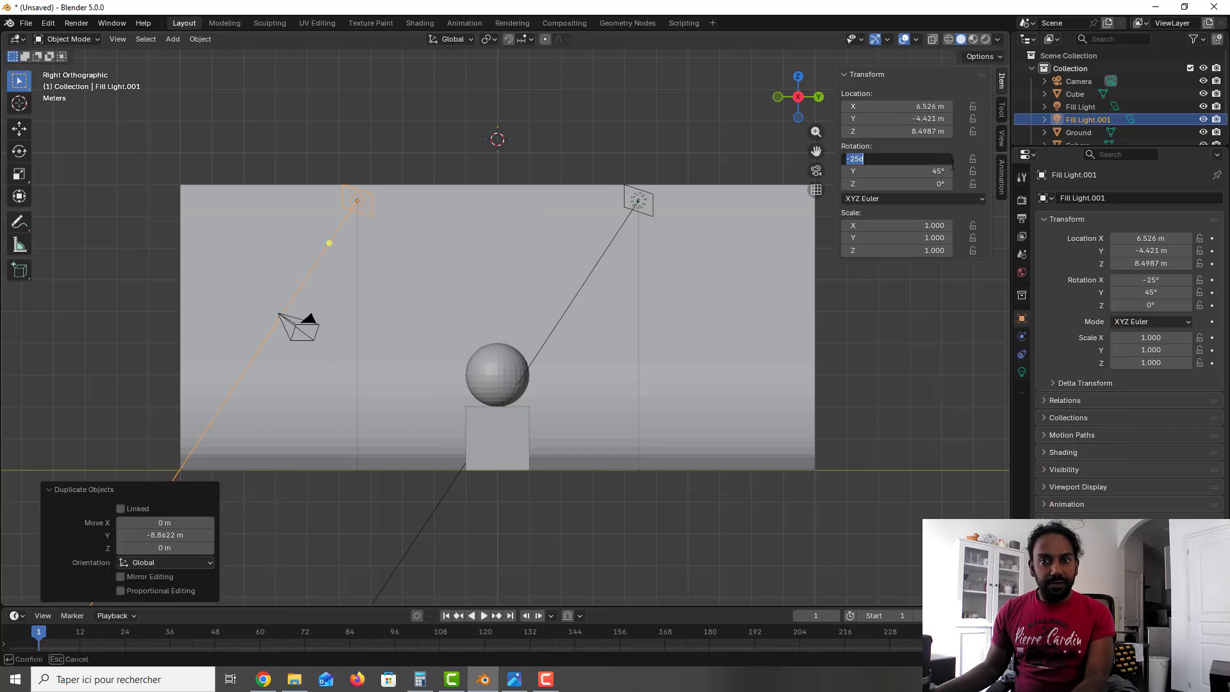
{"action": "key", "text": "Home"}
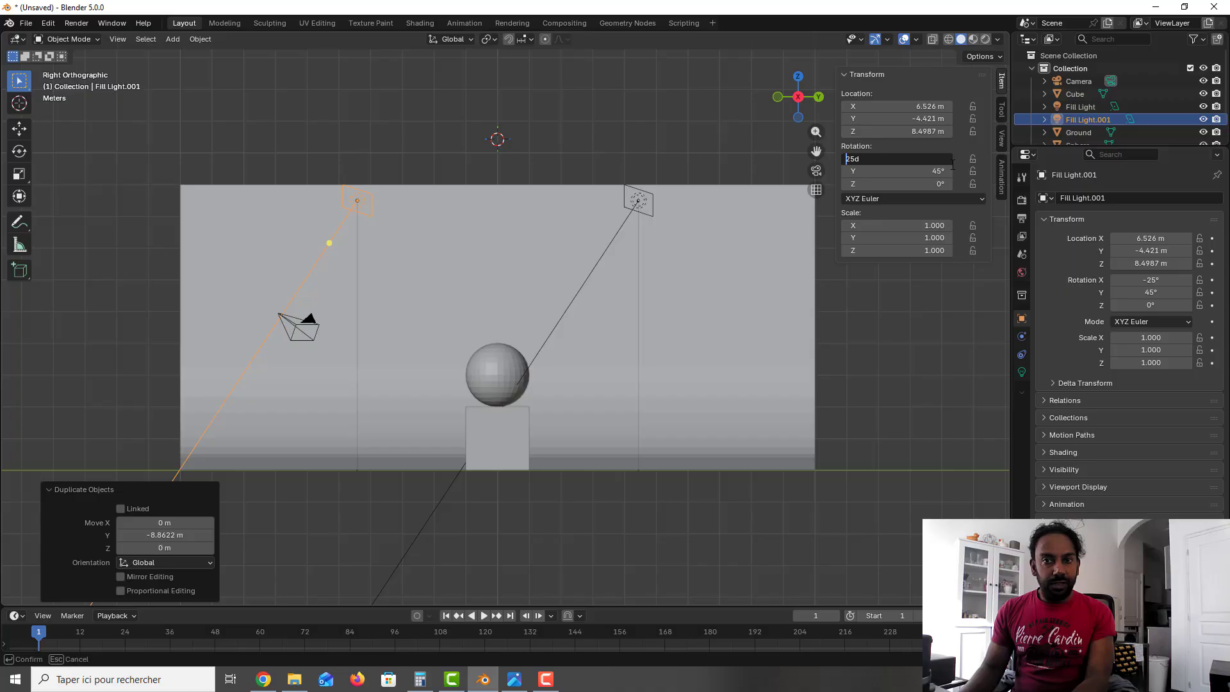
{"action": "key", "text": "Return"}
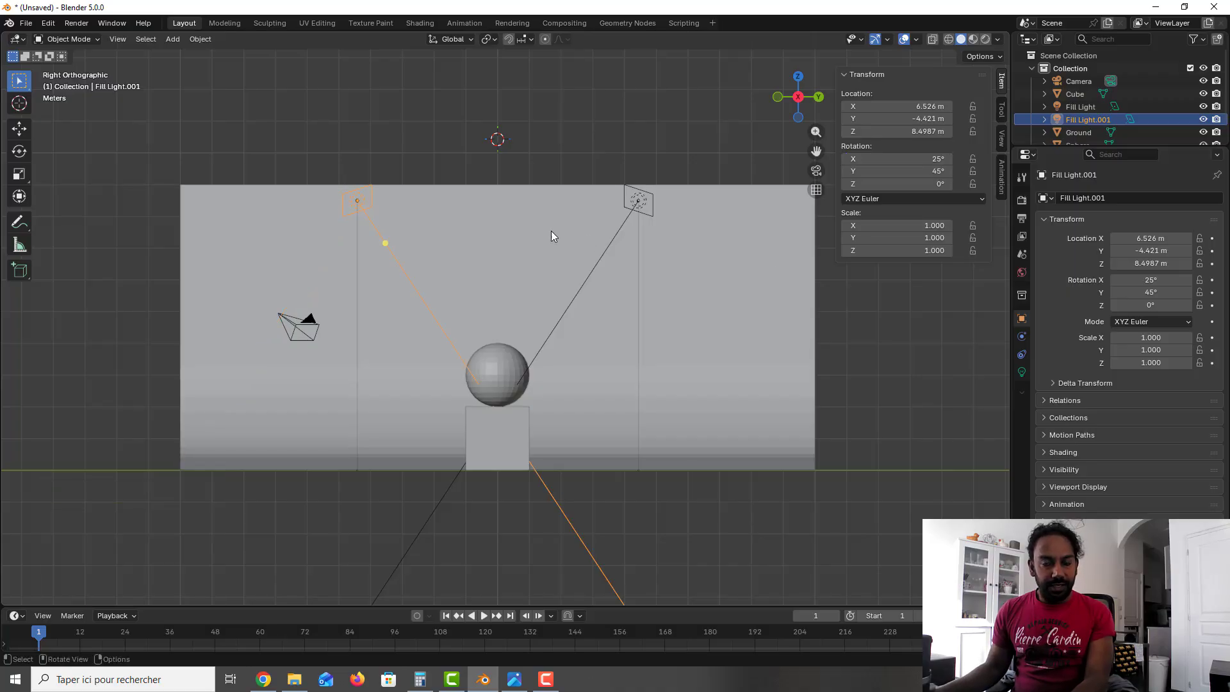
{"action": "middle_click_drag", "start_coordinate": [547, 232], "coordinate": [555, 257]}
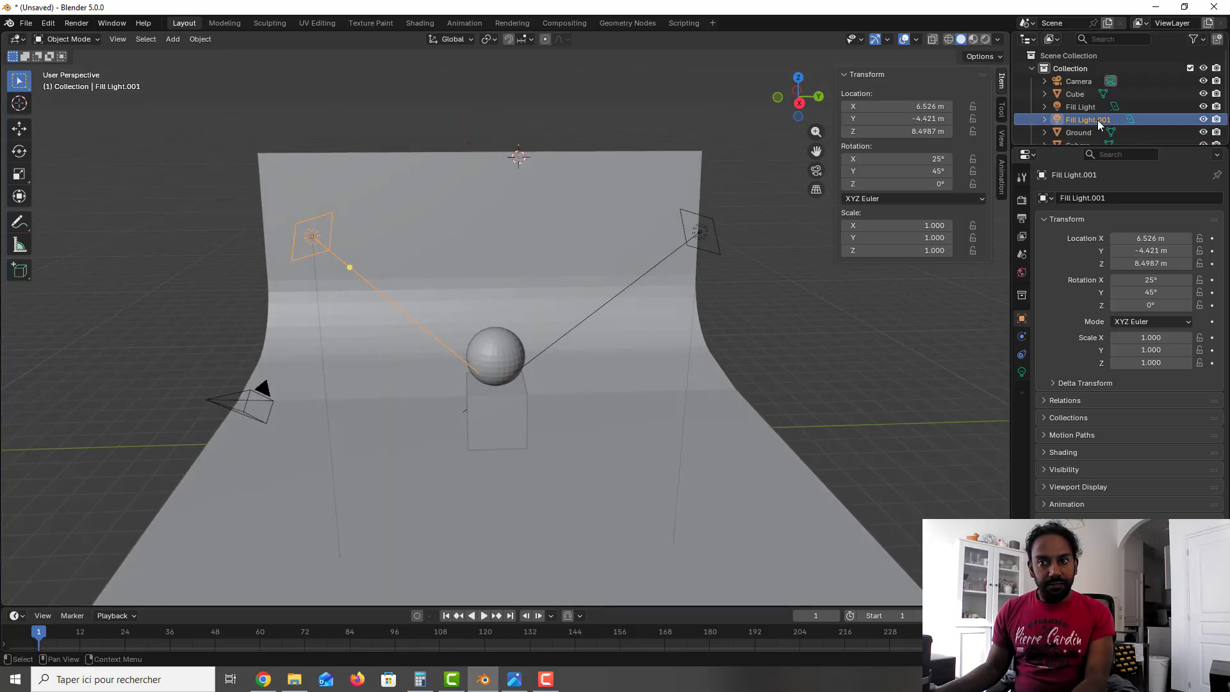
Step: Rename the duplicated light as Key Light
{"action": "double_click", "coordinate": [1097, 121]}
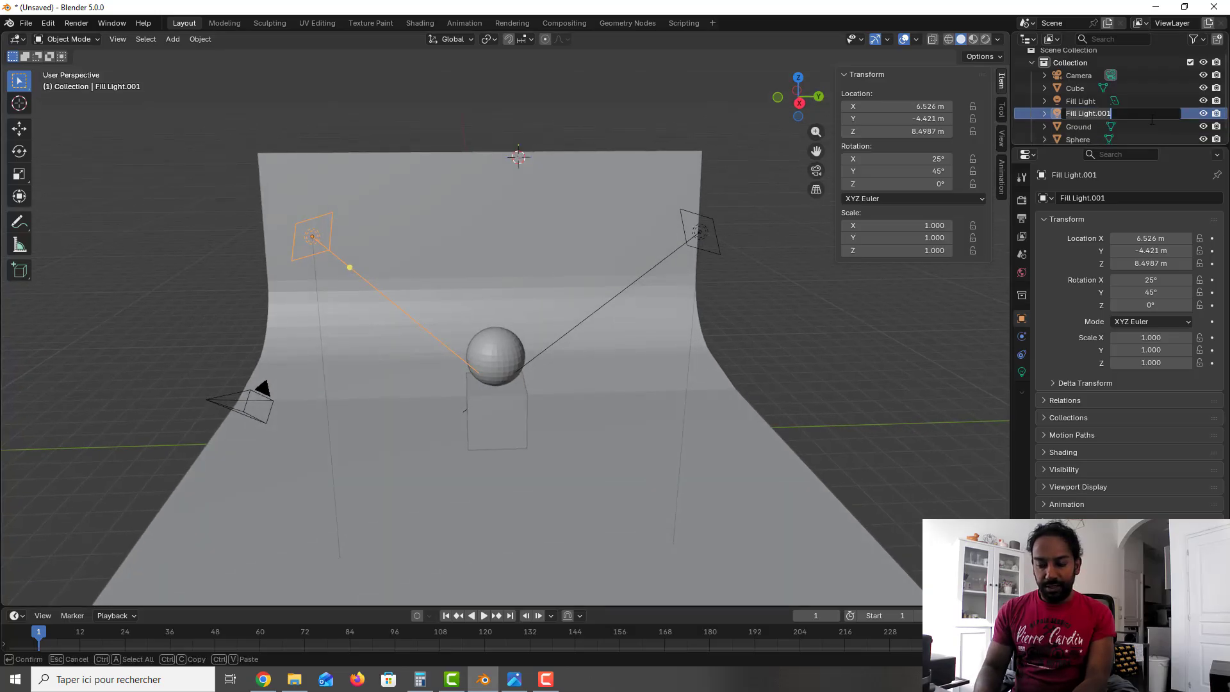
{"action": "type", "text": "Key"}
{"action": "key", "text": "BackSpace"}
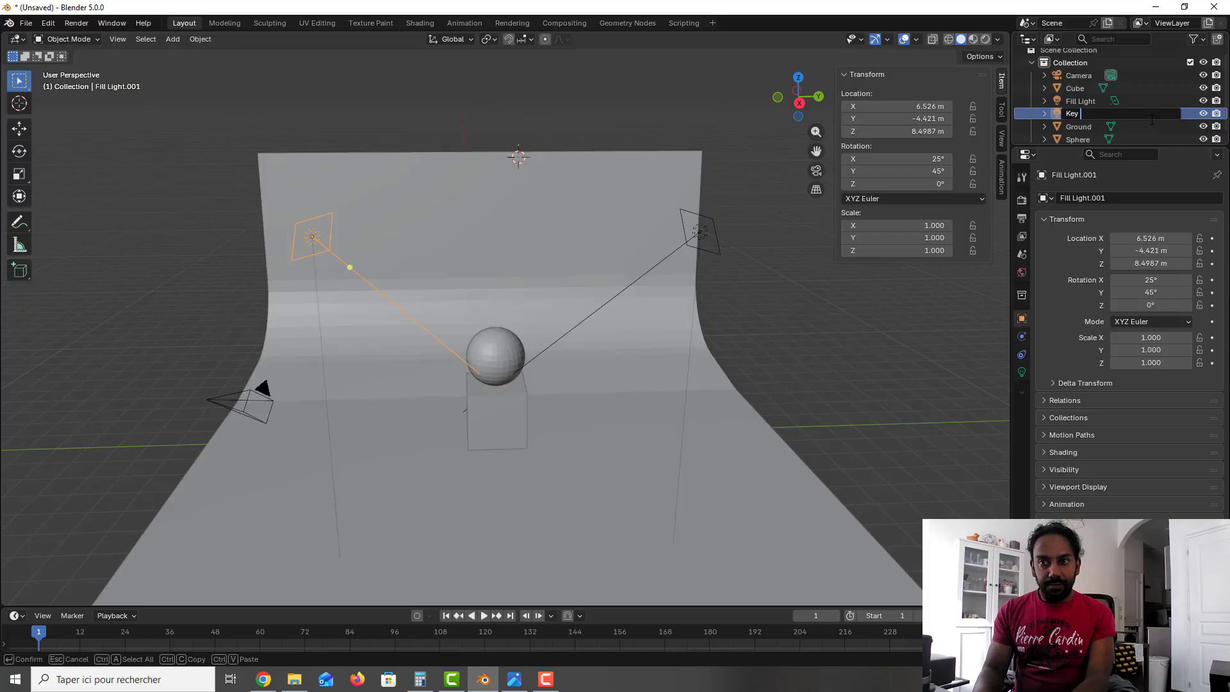
{"action": "type", "text": "Light"}
{"action": "key", "text": "Return"}
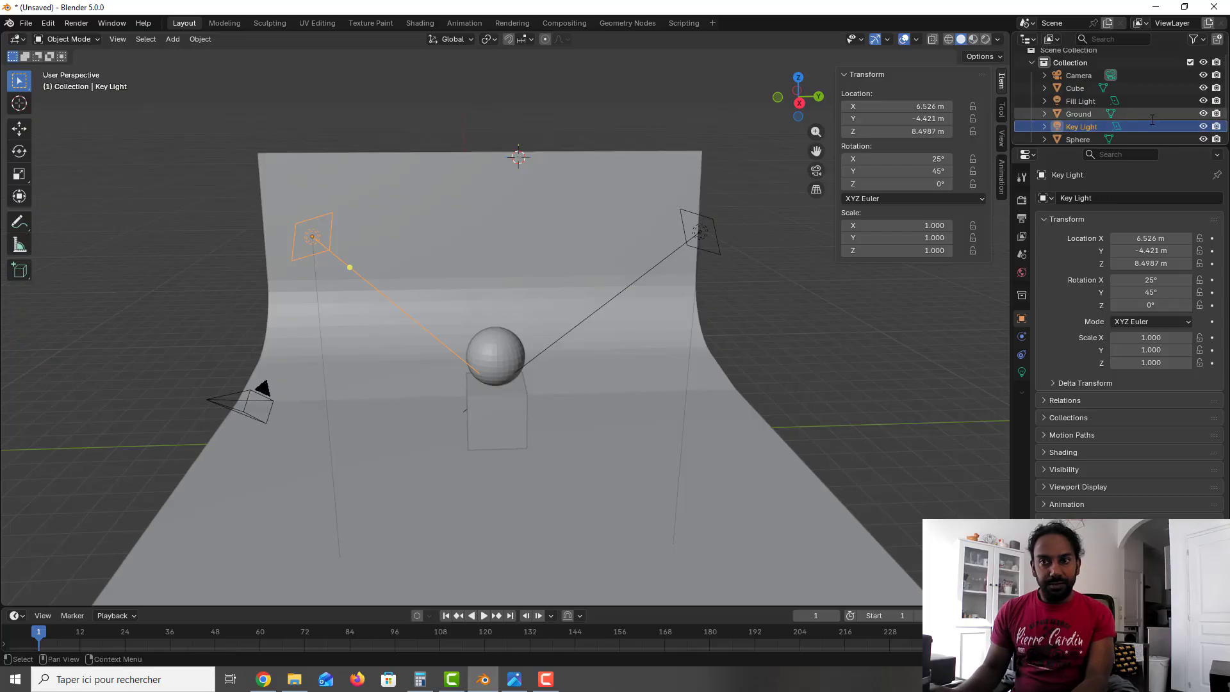
{"action": "middle_click_drag", "start_coordinate": [615, 269], "coordinate": [612, 258]}
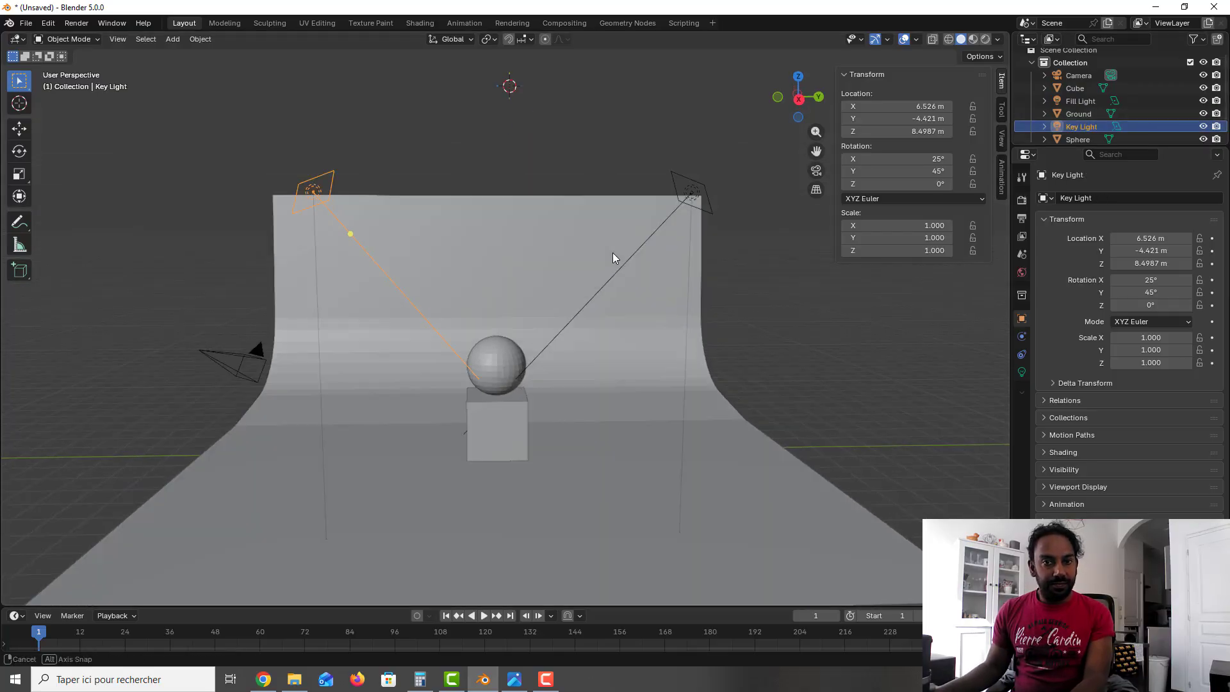
{"action": "left_click", "coordinate": [317, 184]}
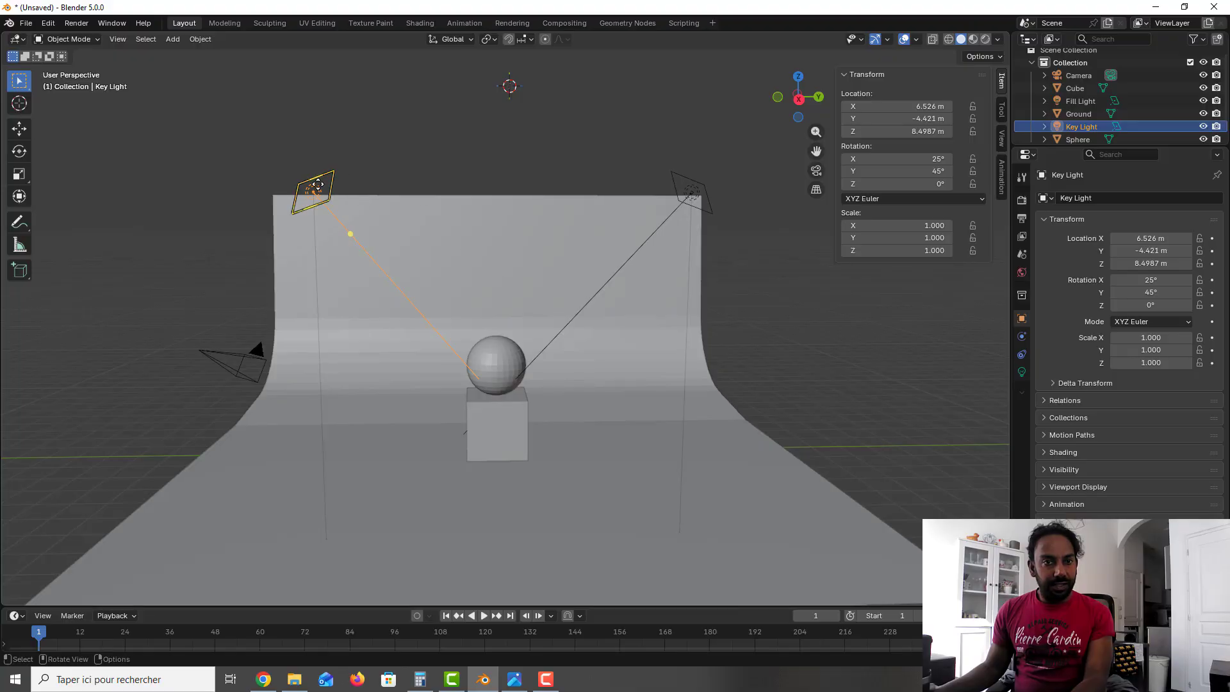
{"action": "left_click", "coordinate": [587, 302]}
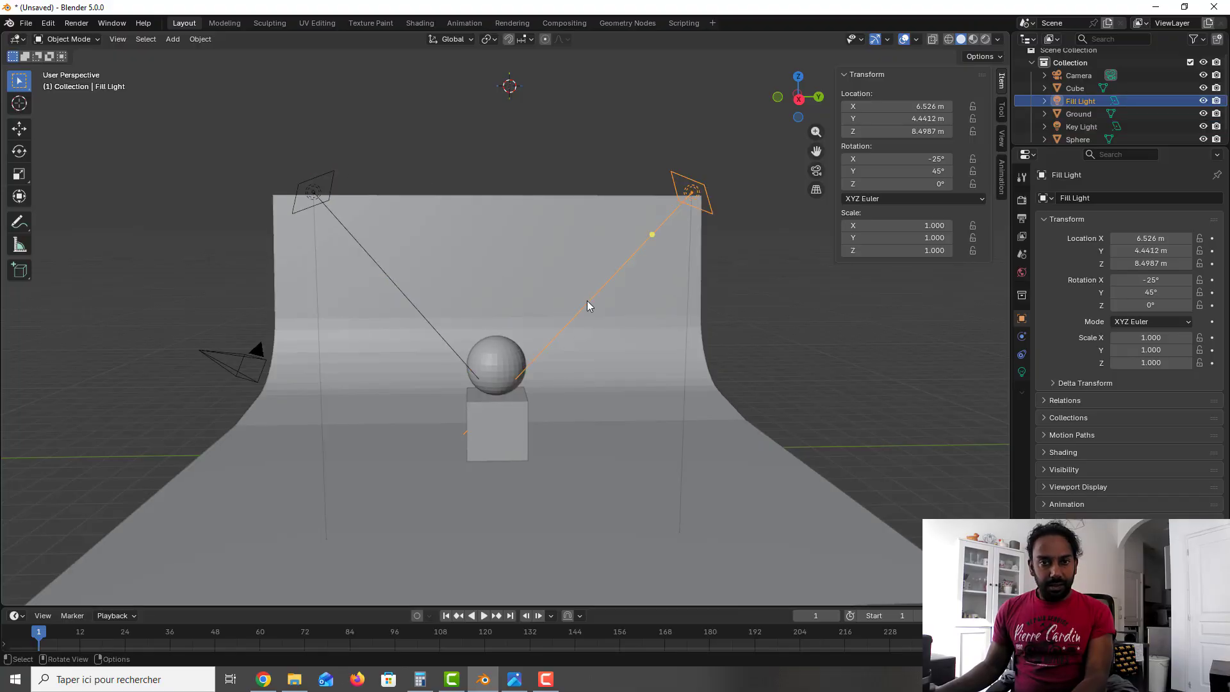
Step: Place the 3D cursor between the wall and the sphere in top view and add an Area light there, at about X -5.67 m and Y 0.23 m
{"action": "key", "text": "KP_7"}
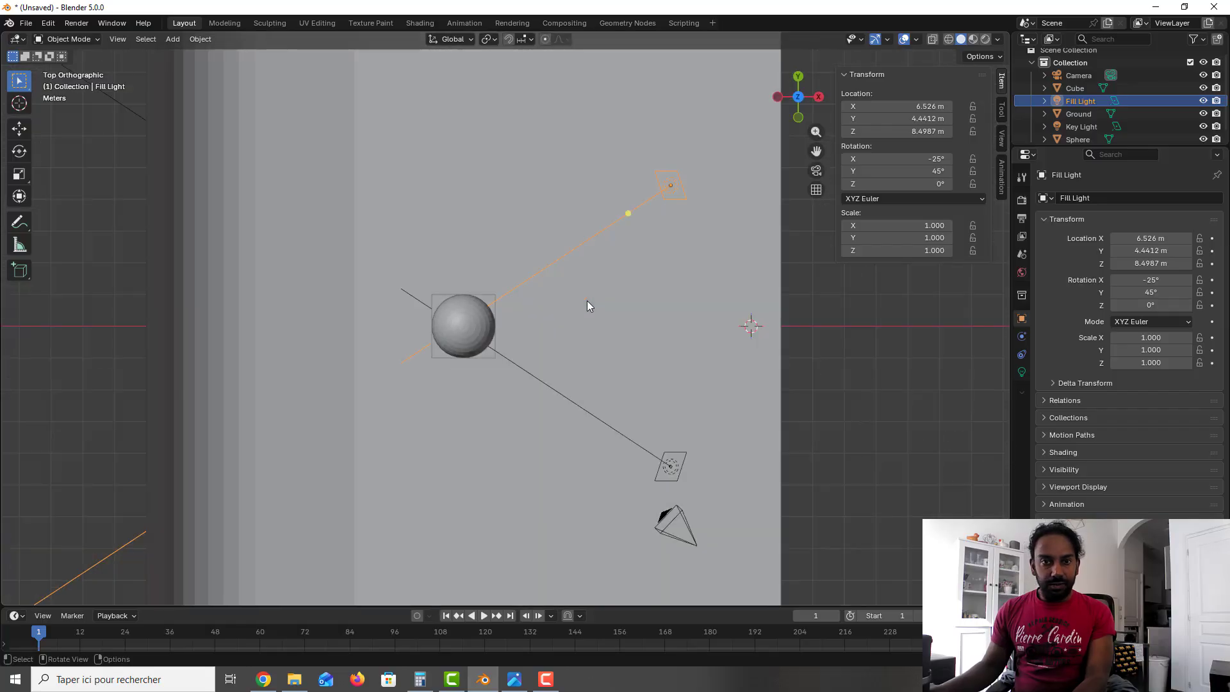
{"action": "scroll", "coordinate": [587, 305], "scroll_direction": "down", "scroll_amount": 2}
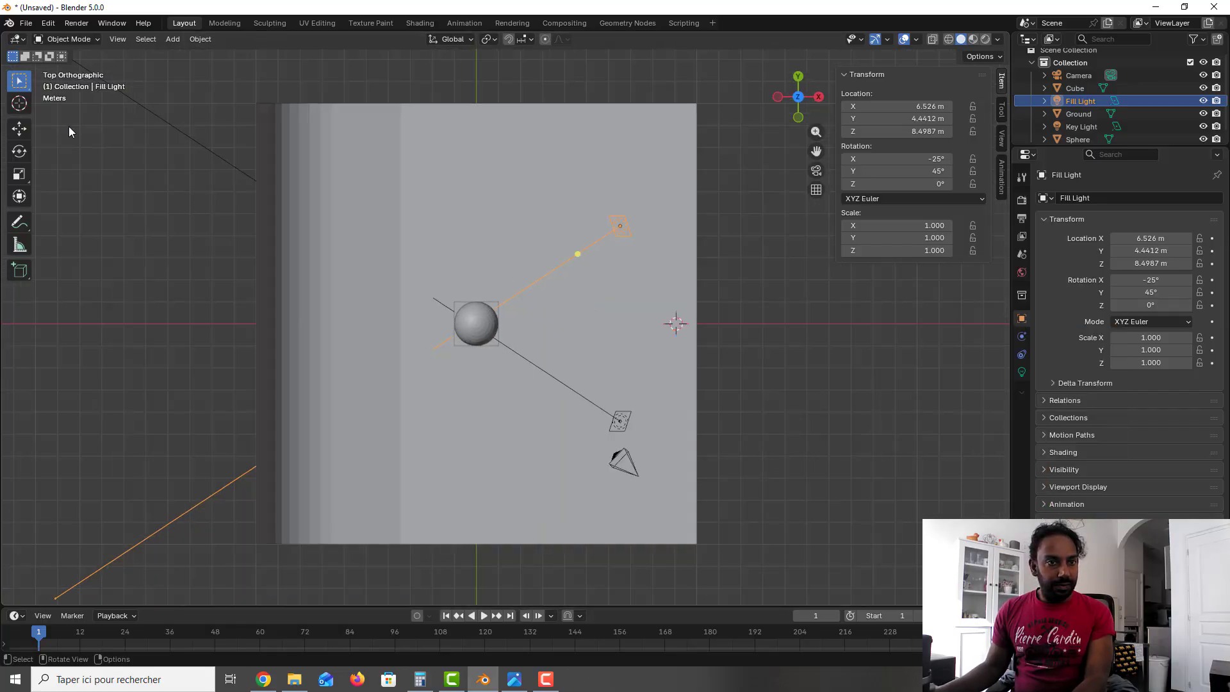
{"action": "left_click", "coordinate": [28, 112]}
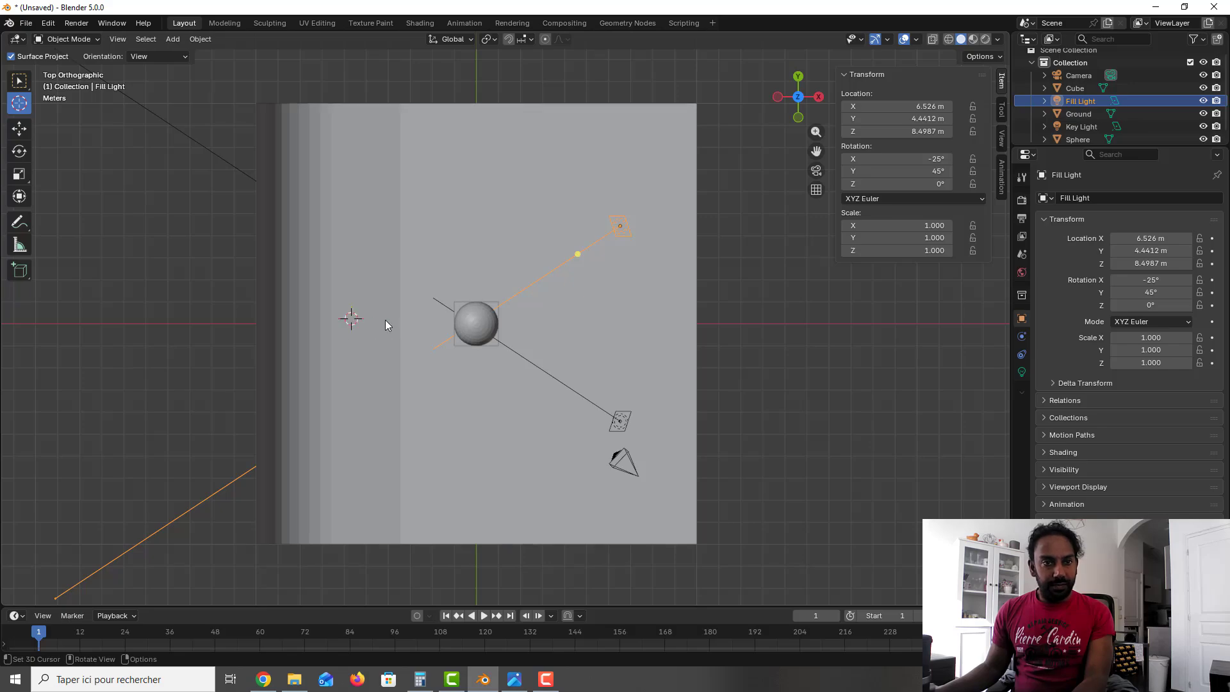
{"action": "scroll", "coordinate": [386, 320], "scroll_direction": "down", "scroll_amount": 1}
{"action": "key", "text": "shift+a"}
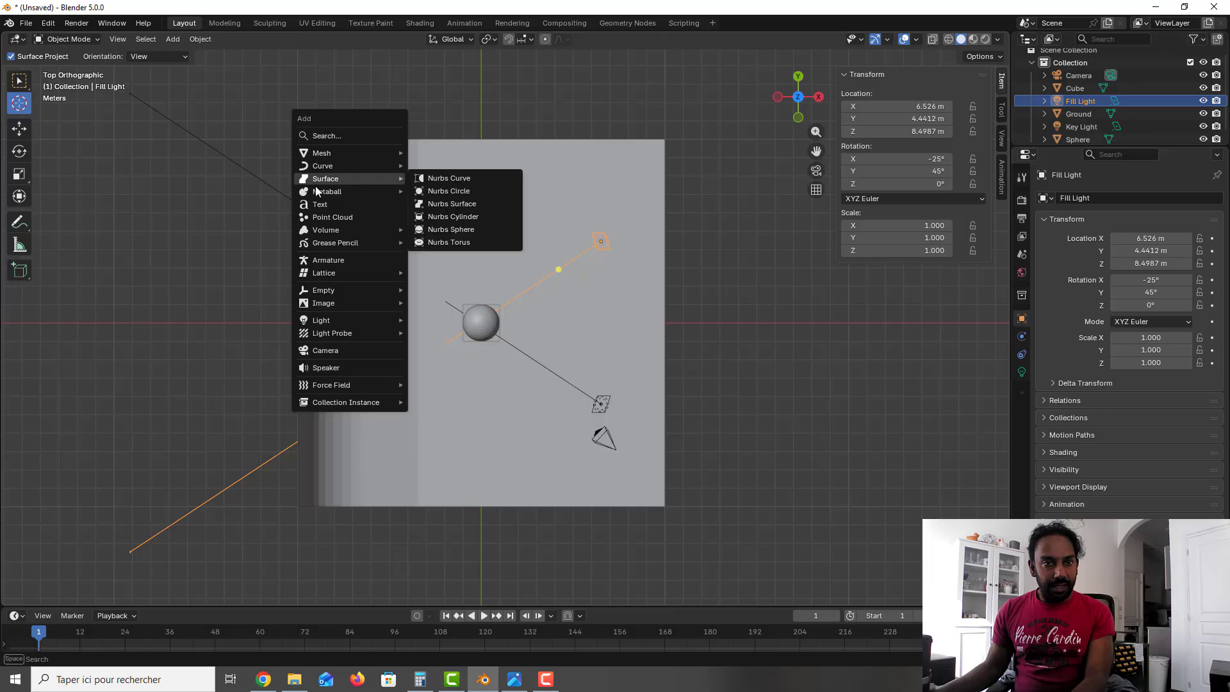
{"action": "mouse_move", "coordinate": [343, 322]}
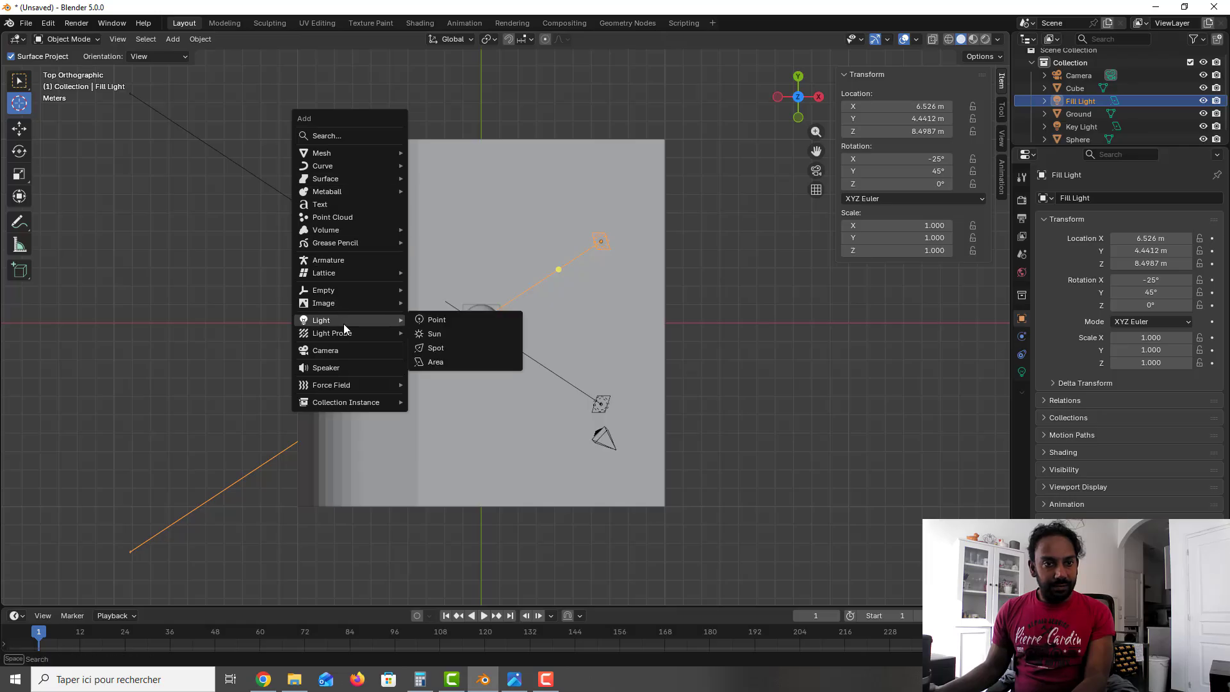
{"action": "left_click", "coordinate": [448, 361]}
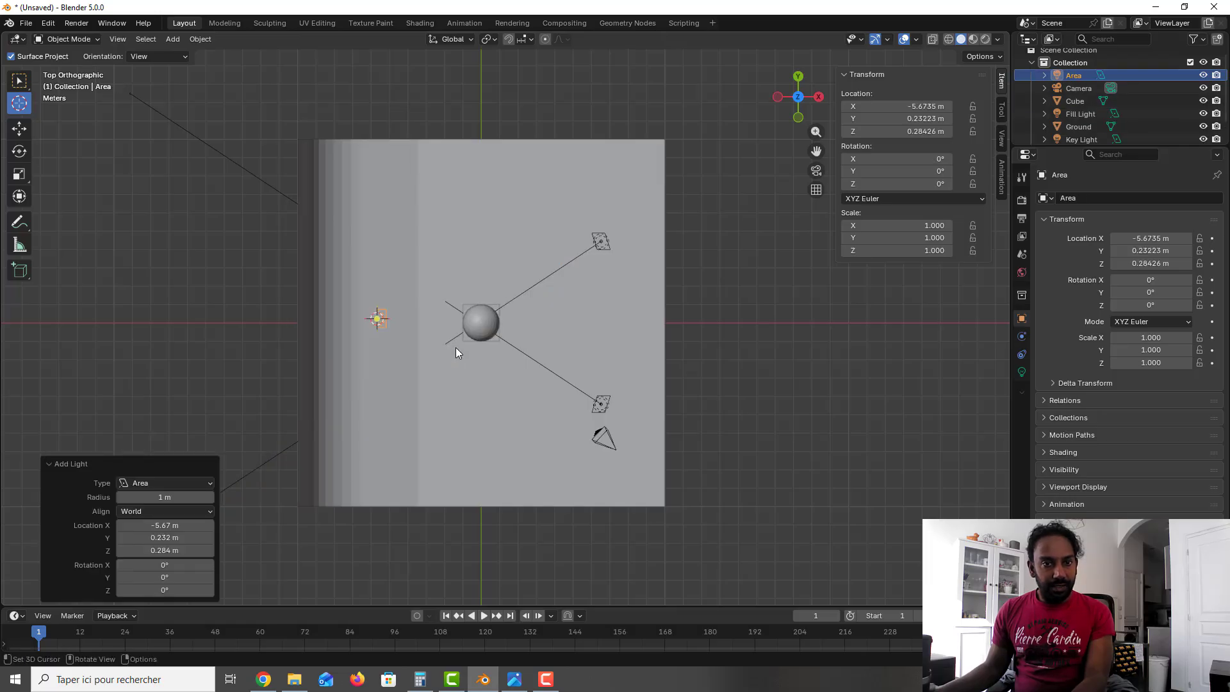
Step: Rename the new area light behind the sphere as Back Light
{"action": "scroll", "coordinate": [456, 334], "scroll_direction": "down", "scroll_amount": 1}
{"action": "double_click", "coordinate": [1076, 77]}
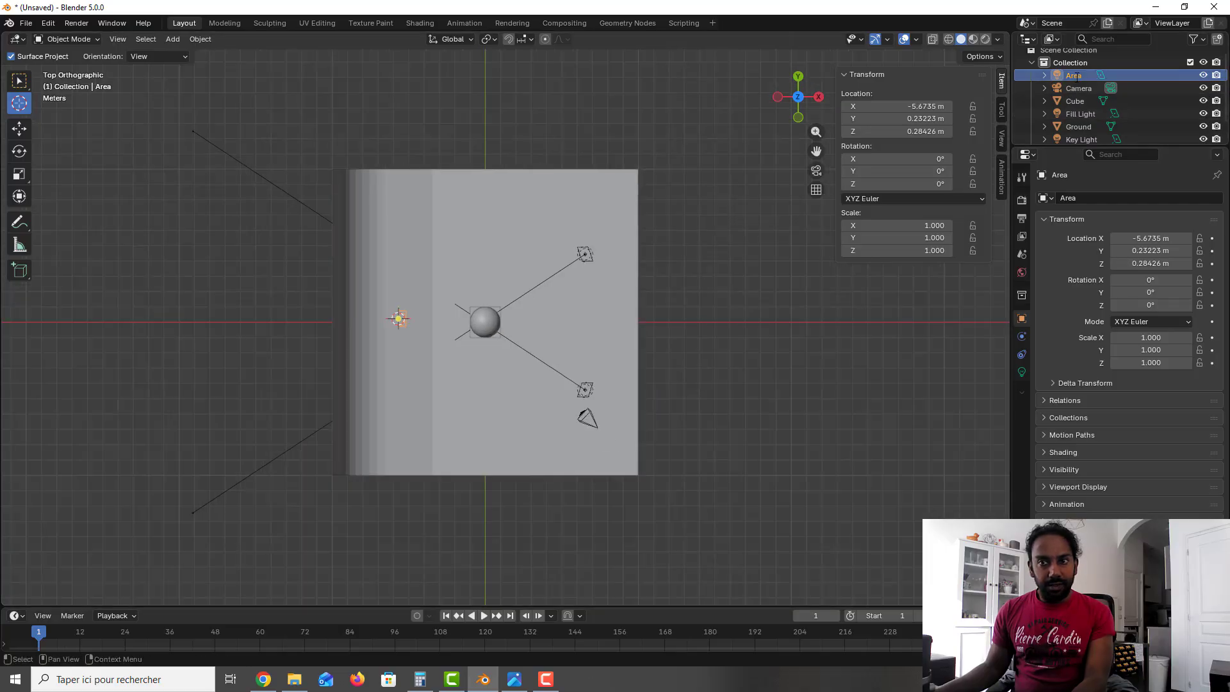
{"action": "type", "text": "Back"}
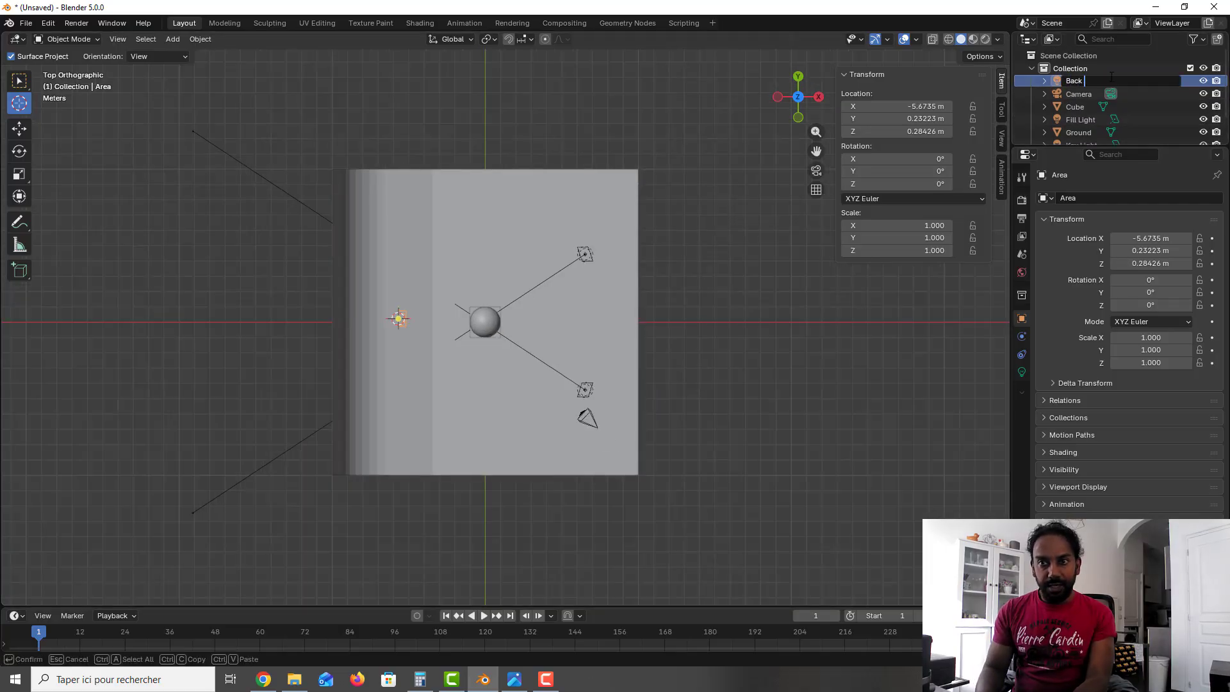
{"action": "type", "text": " Light"}
{"action": "key", "text": "Return"}
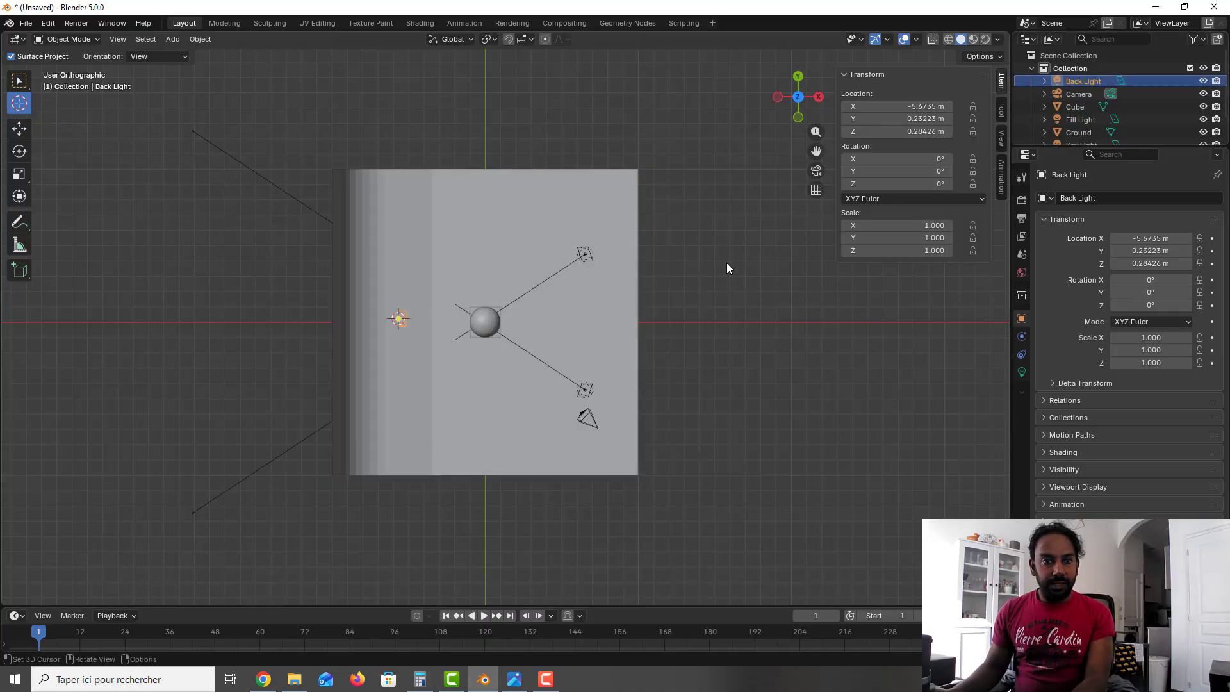
Step: Raise the Back Light along the Z axis to about Z 11.21 m, above the top of the wall
{"action": "key", "text": "KP_3"}
{"action": "key", "text": "g"}
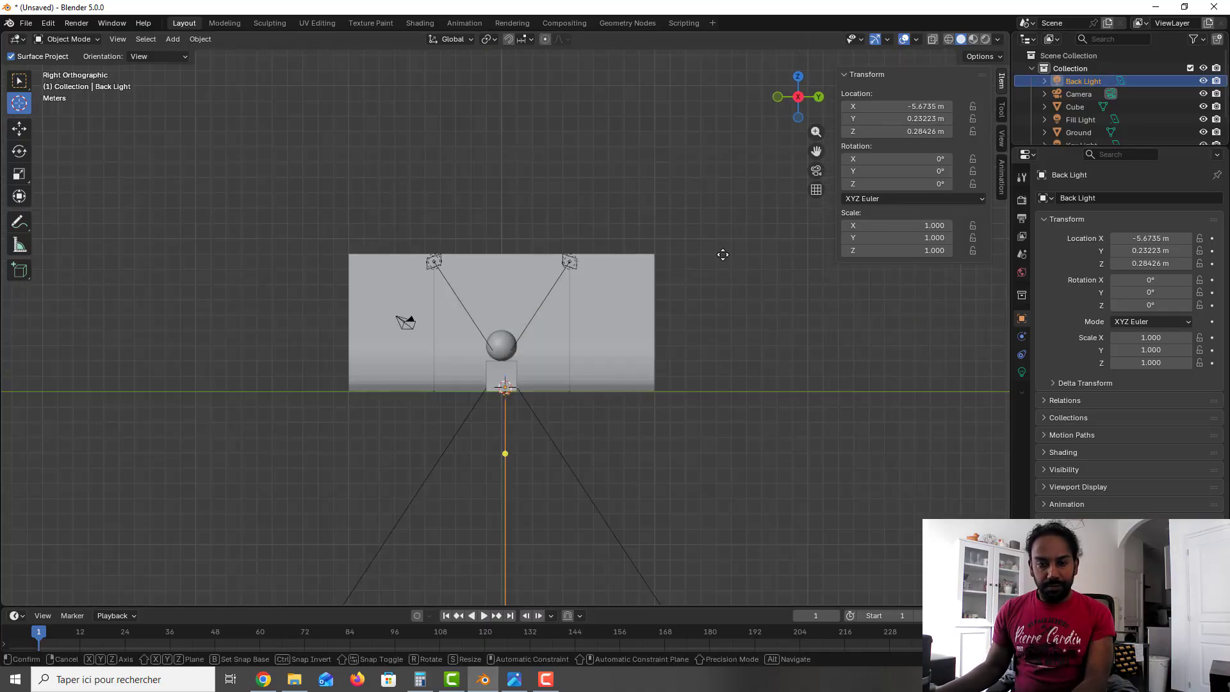
{"action": "key", "text": "z"}
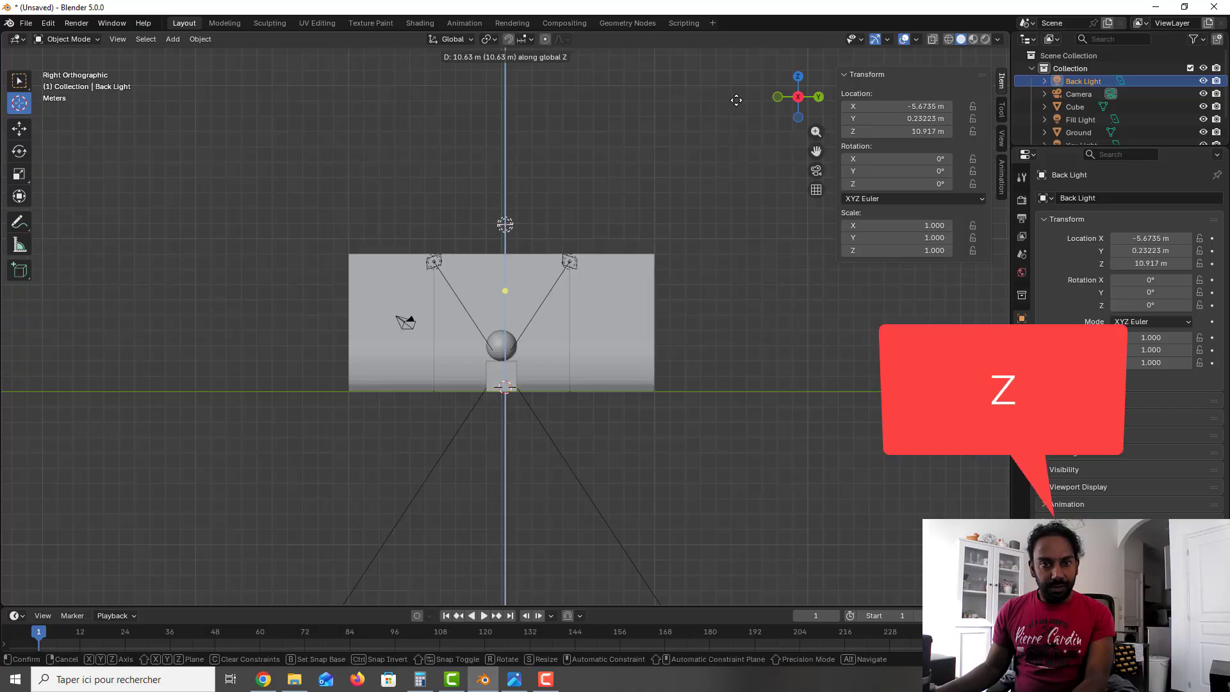
{"action": "left_click", "coordinate": [734, 96]}
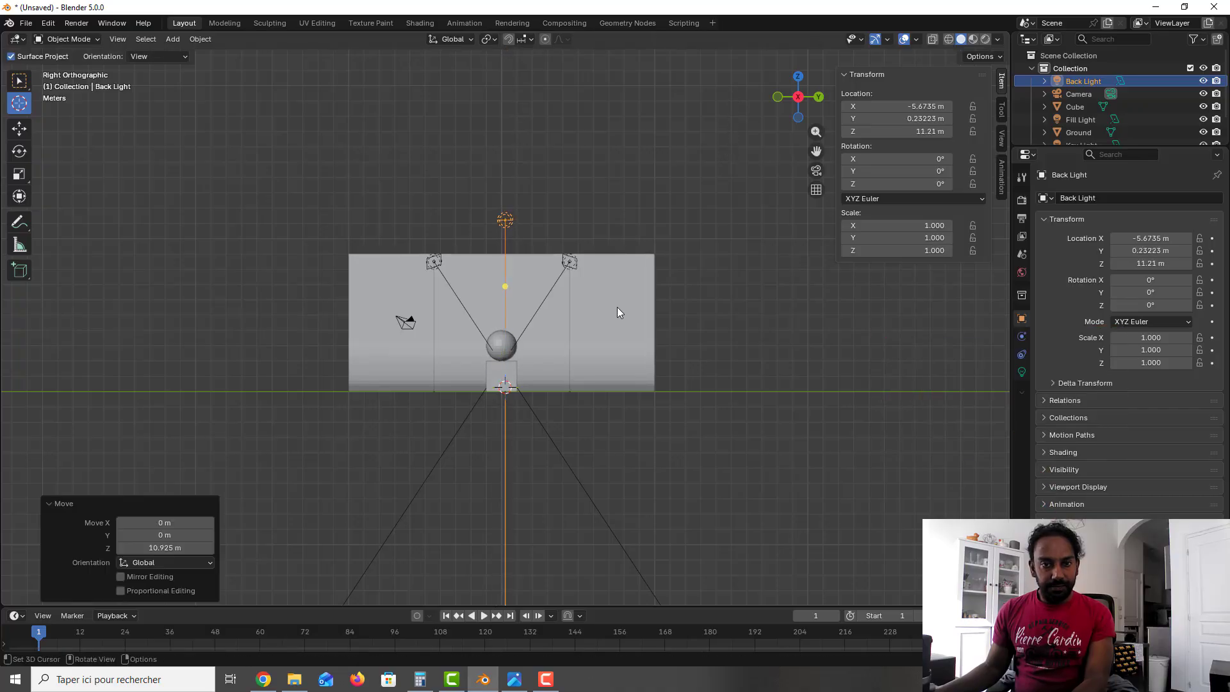
Step: Rotate the Back Light to -30° around the Y axis in front view, aiming it at the sphere
{"action": "key", "text": "KP_1"}
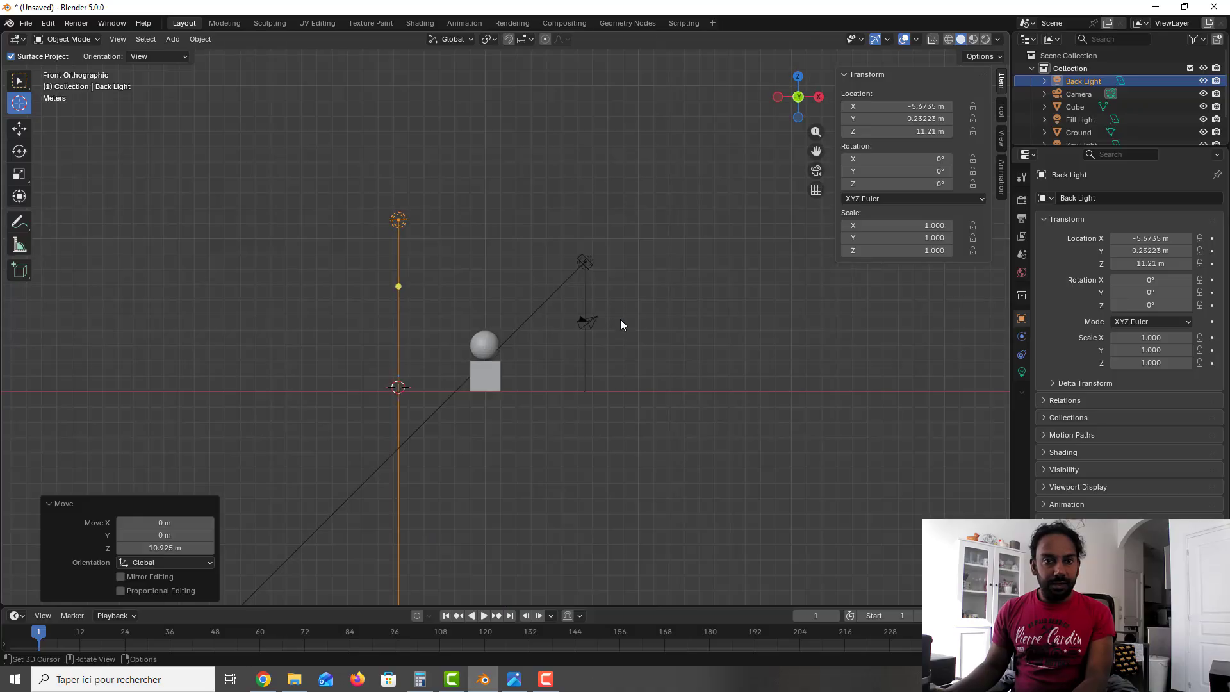
{"action": "middle_click_drag", "start_coordinate": [627, 328], "coordinate": [639, 373], "text": "shift"}
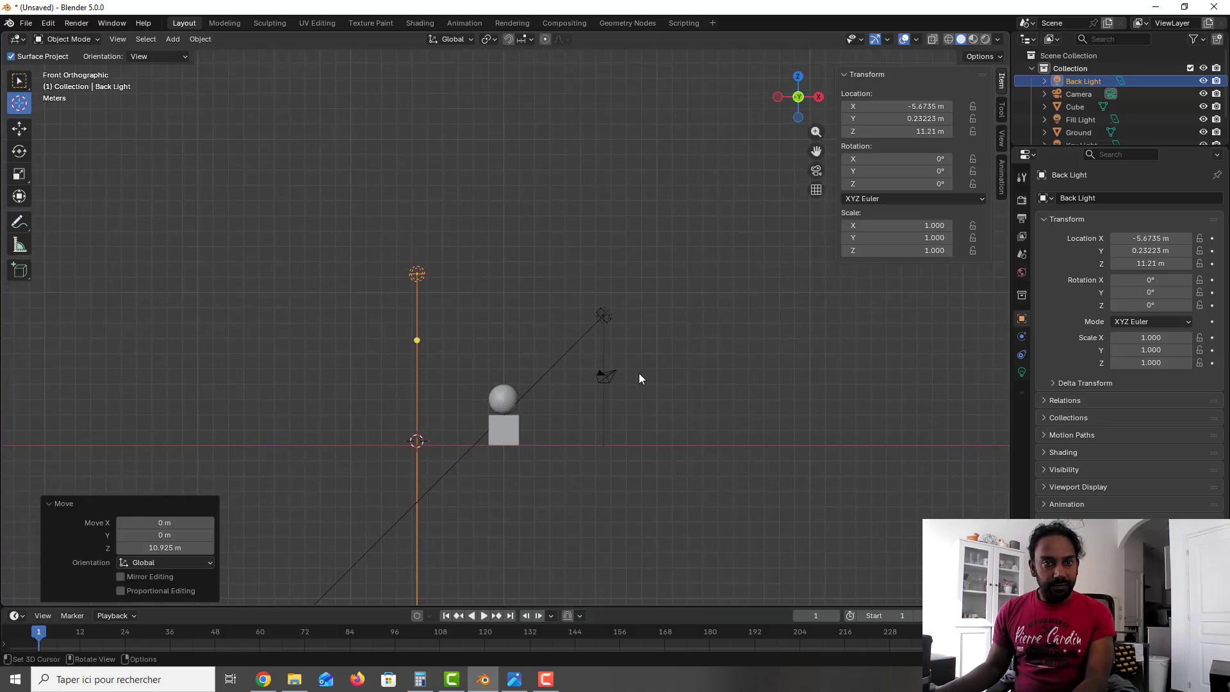
{"action": "left_click_drag", "start_coordinate": [897, 171], "coordinate": [862, 171]}
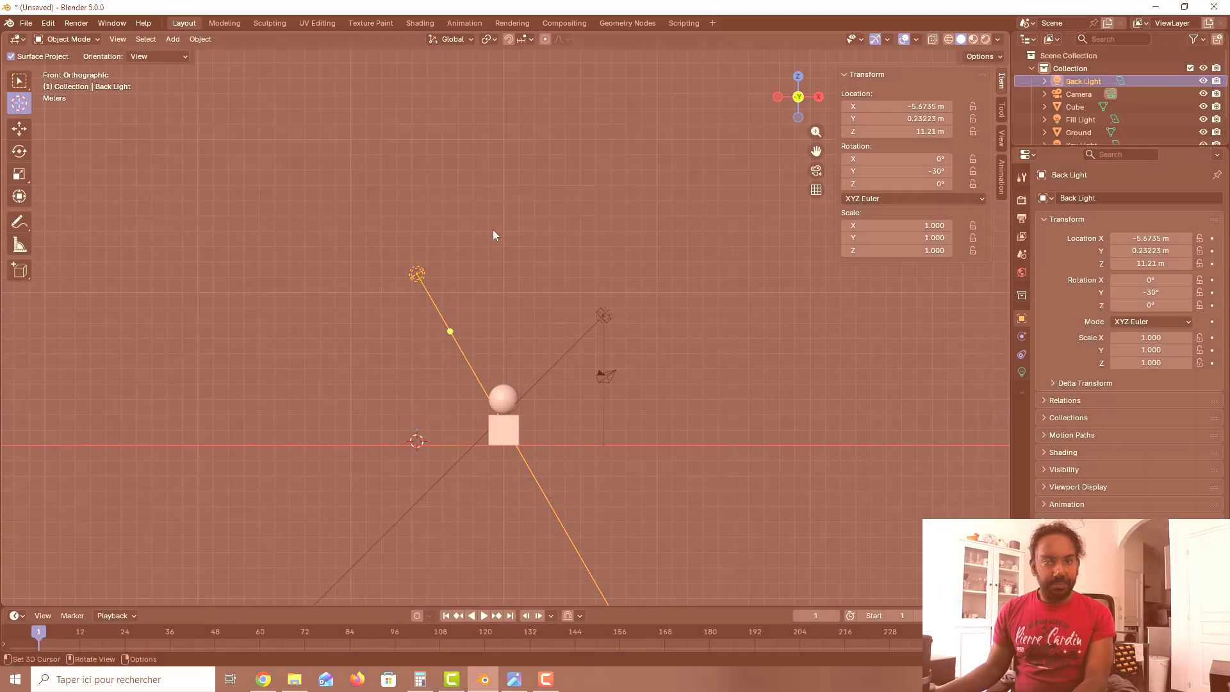
Step: Set the Fill Light's power to 0.3*1500 and turn off its shadow
{"action": "middle_click_drag", "start_coordinate": [493, 235], "coordinate": [377, 214]}
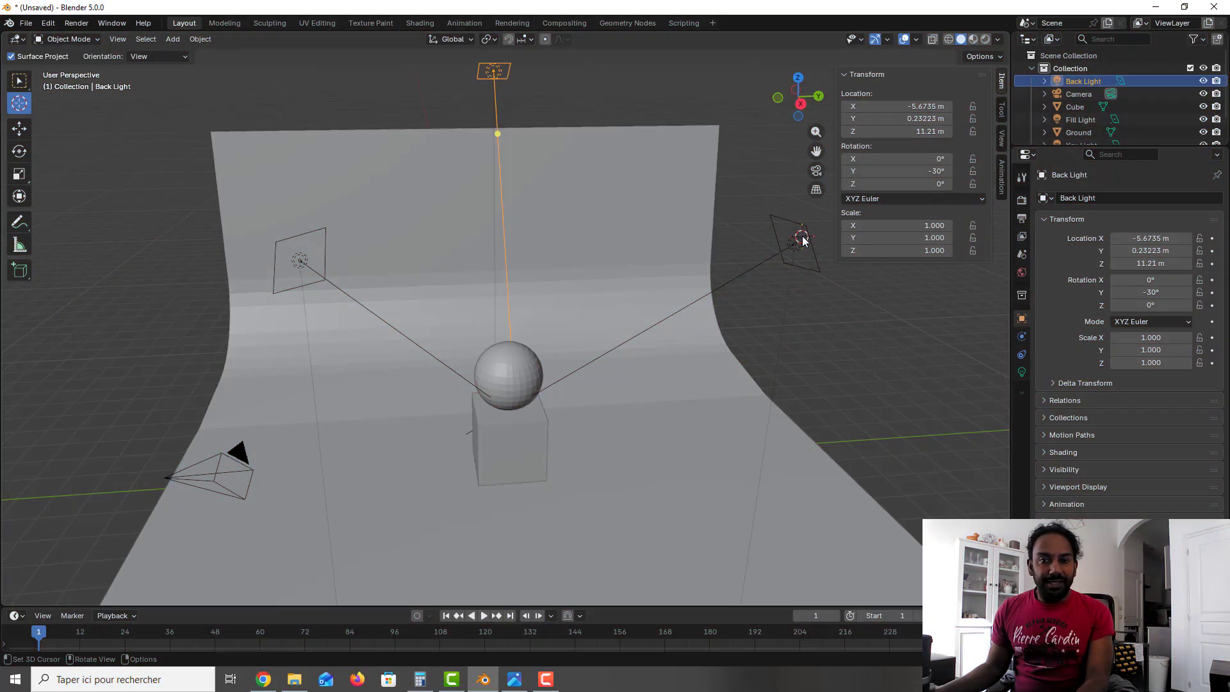
{"action": "left_click", "coordinate": [18, 80]}
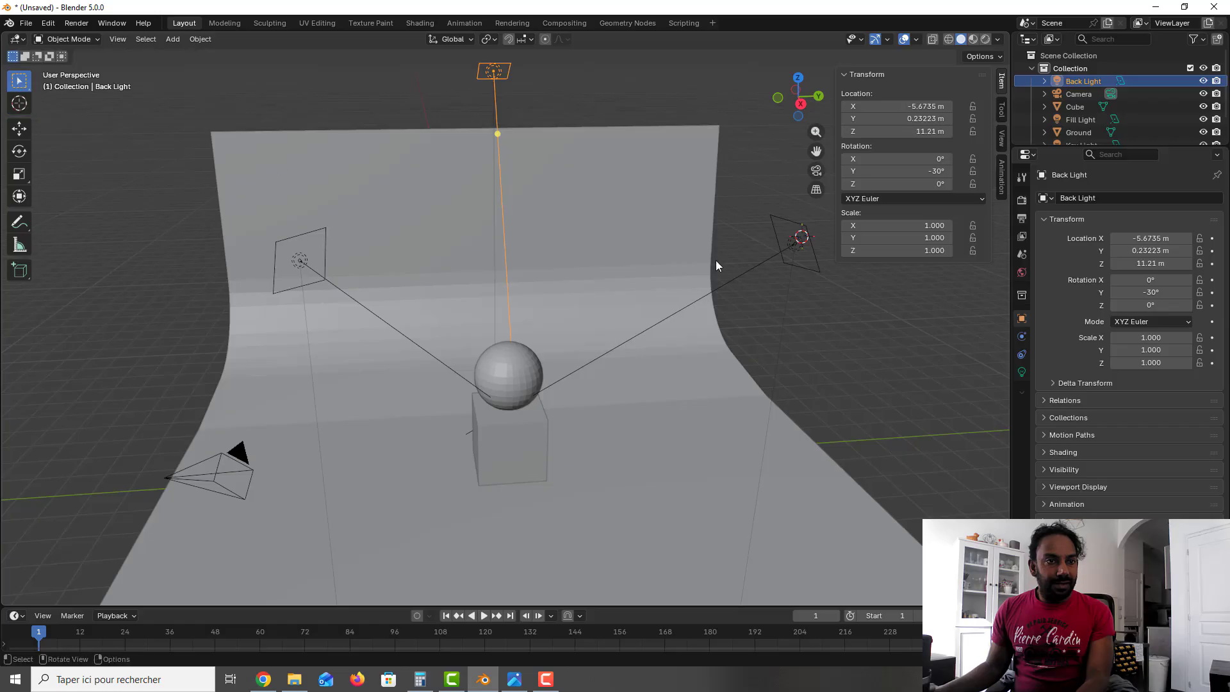
{"action": "left_click", "coordinate": [794, 248]}
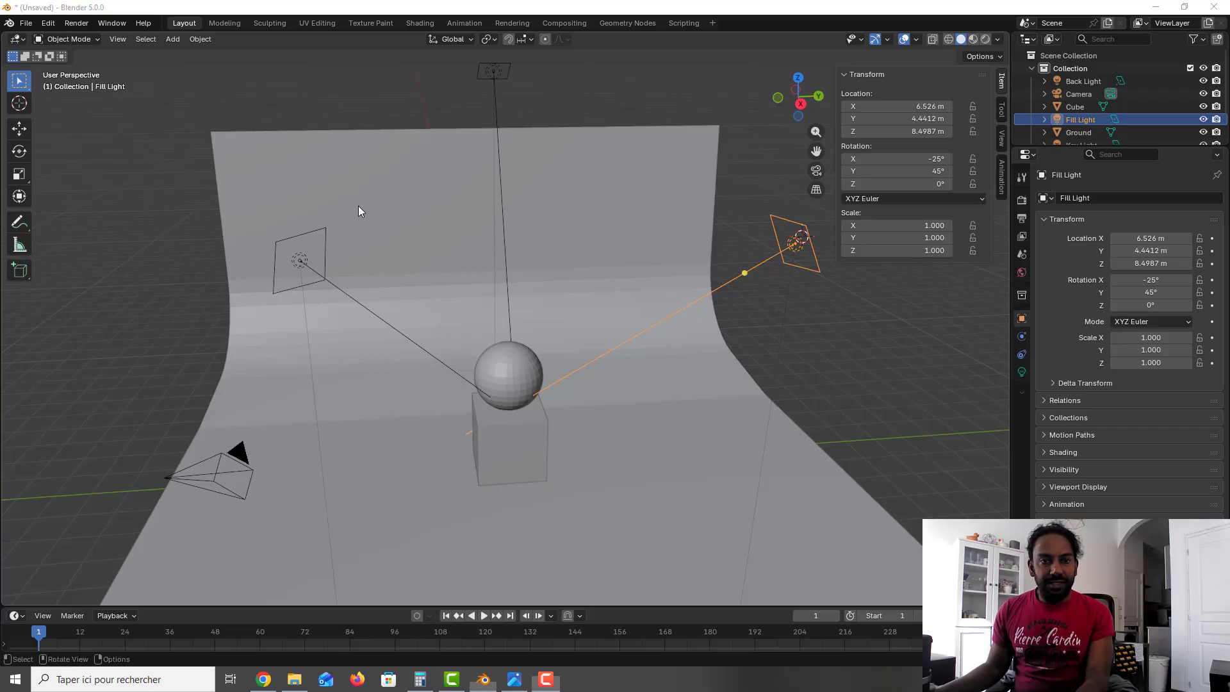
{"action": "left_click", "coordinate": [1021, 371]}
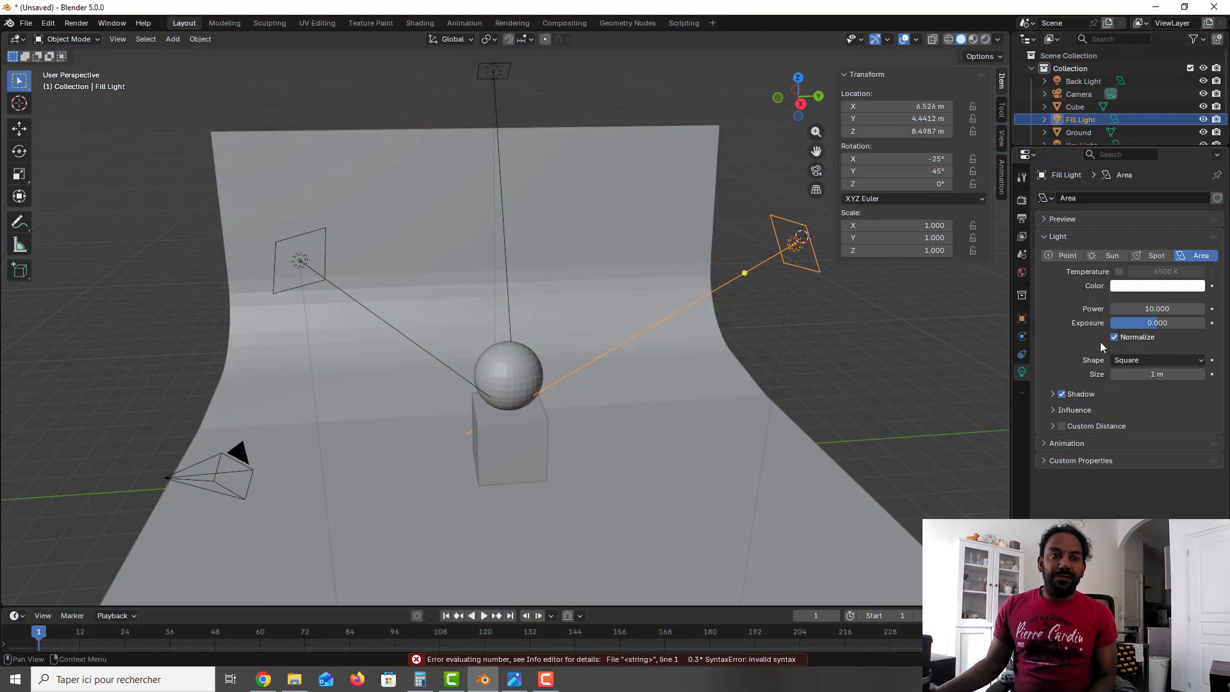
{"action": "left_click", "coordinate": [1154, 310]}
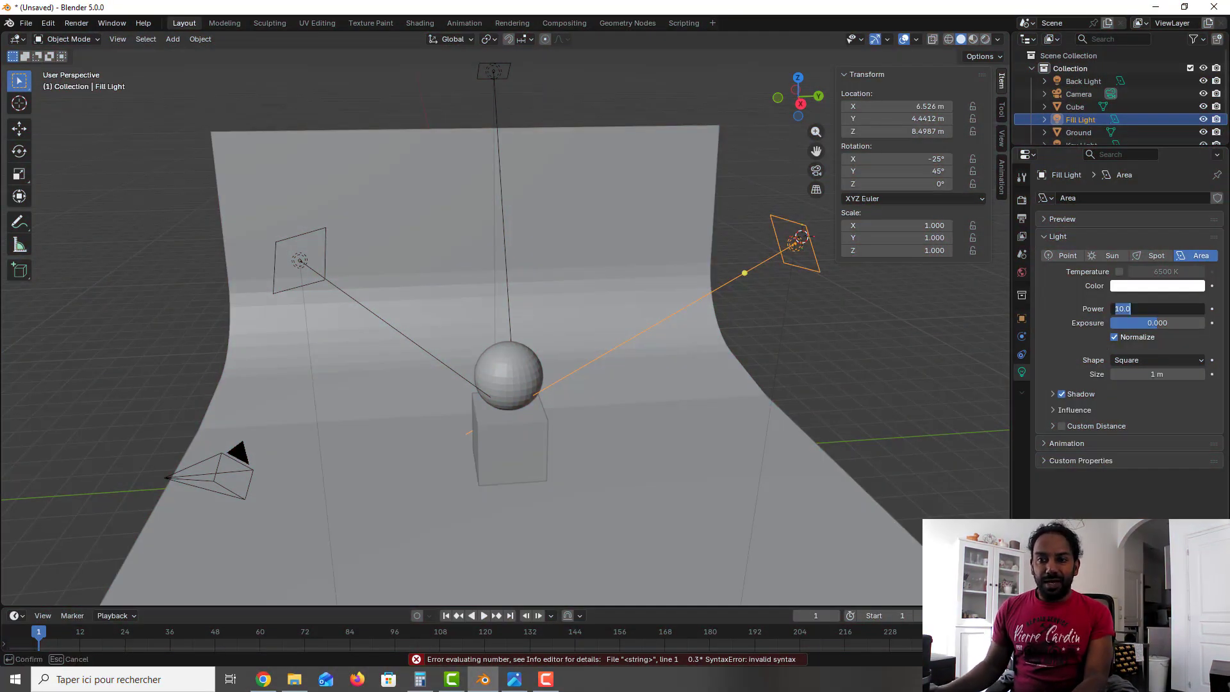
{"action": "type", "text": "0.3"}
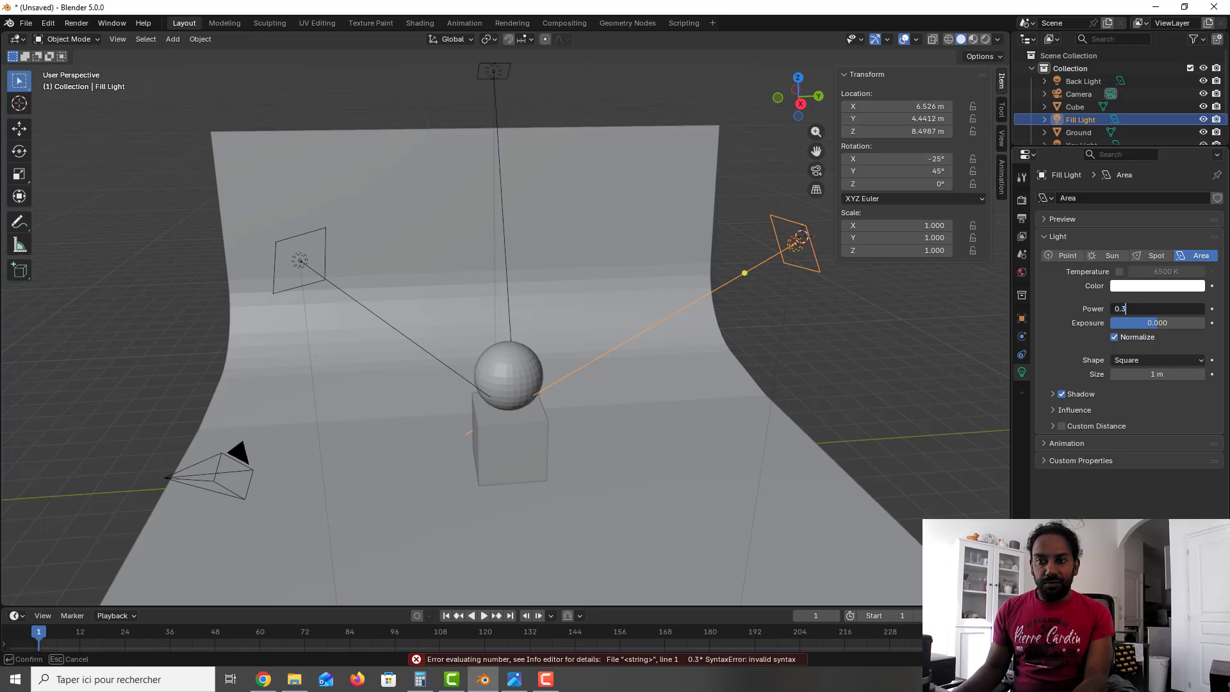
{"action": "type", "text": "*"}
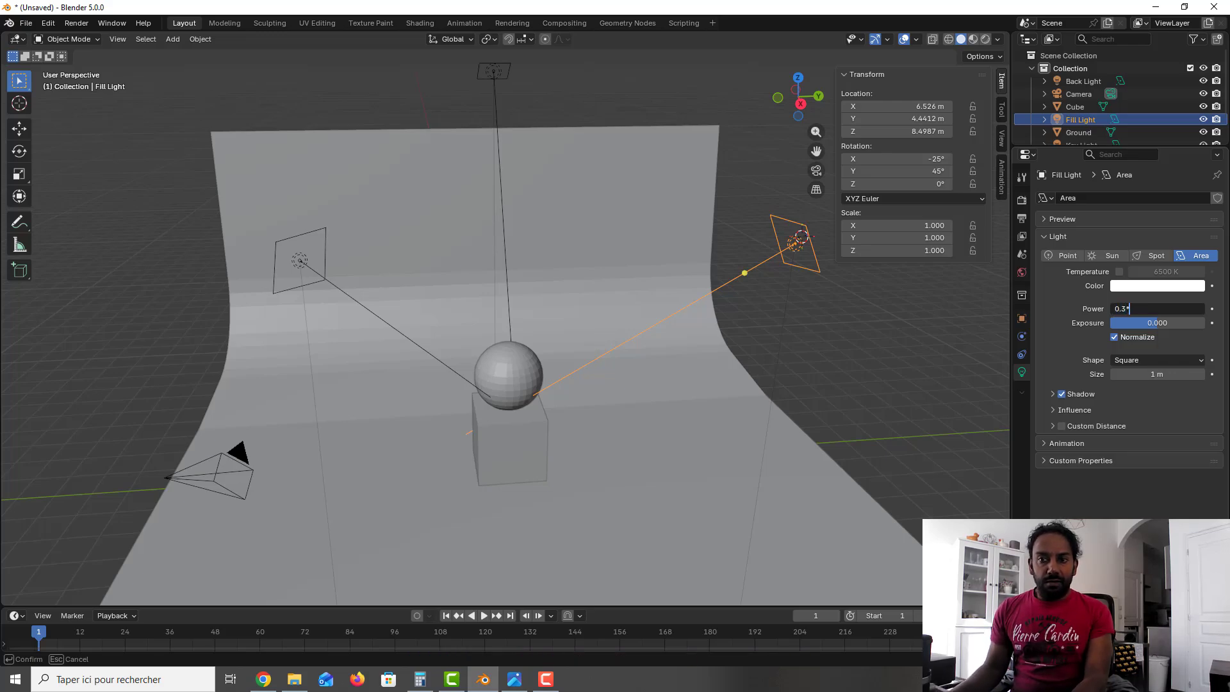
{"action": "type", "text": "1500"}
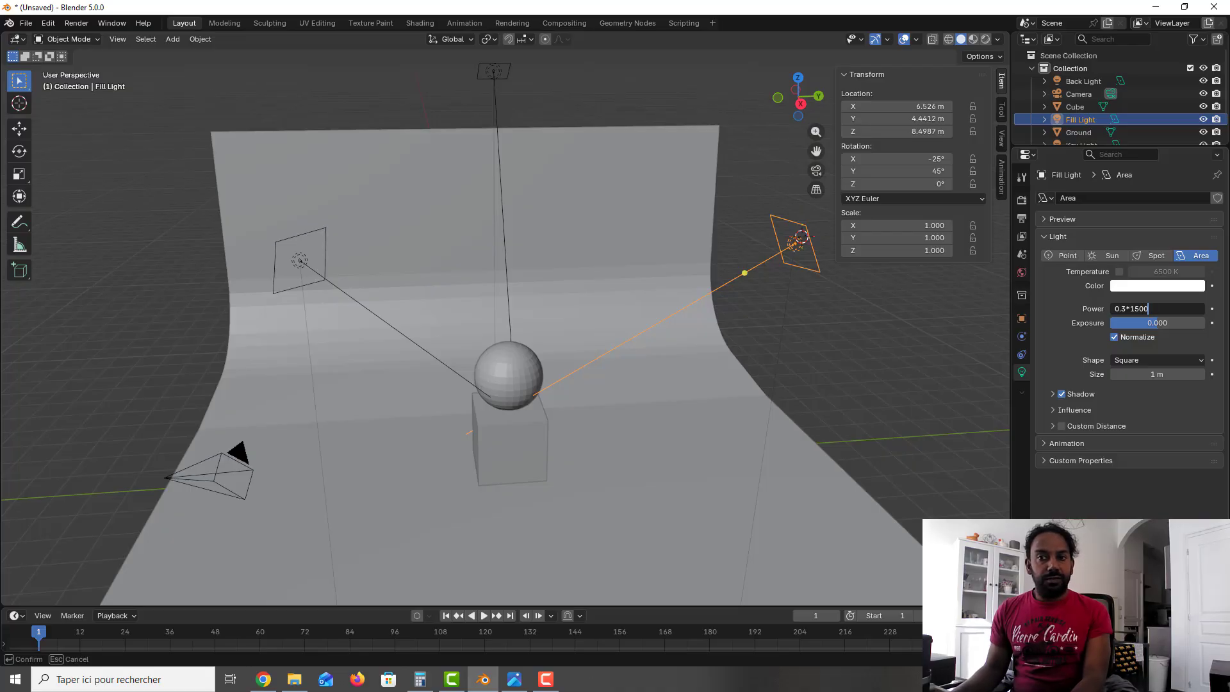
{"action": "key", "text": "Return"}
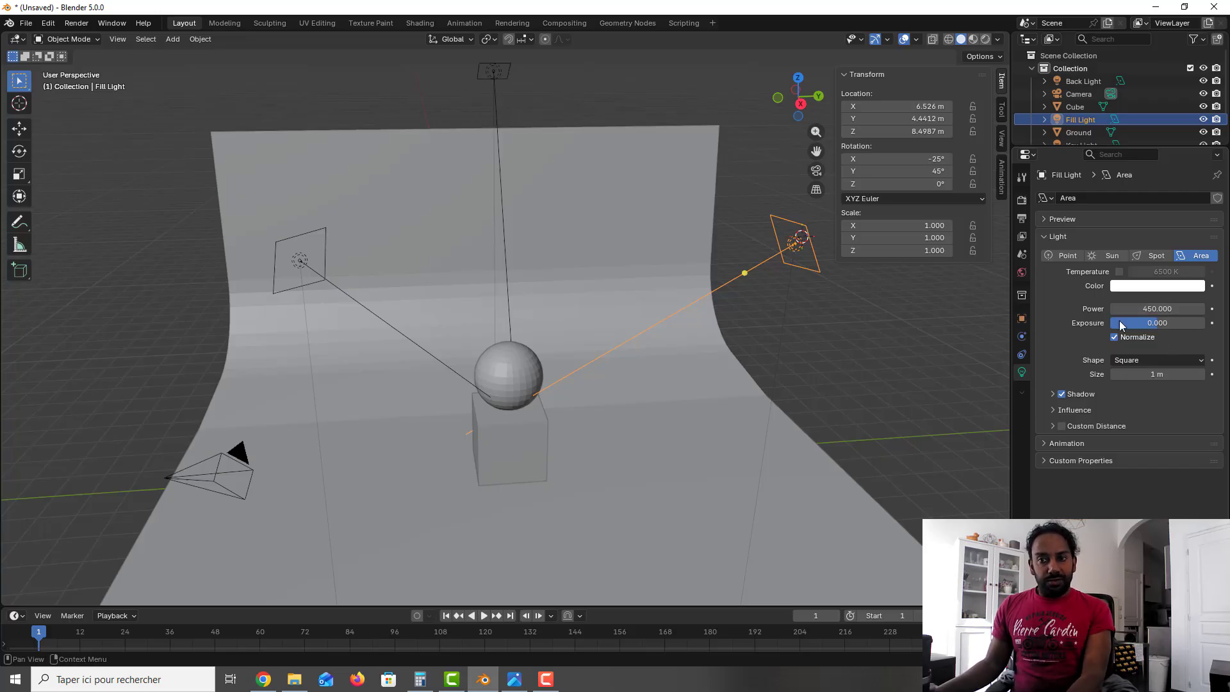
{"action": "left_click", "coordinate": [372, 210]}
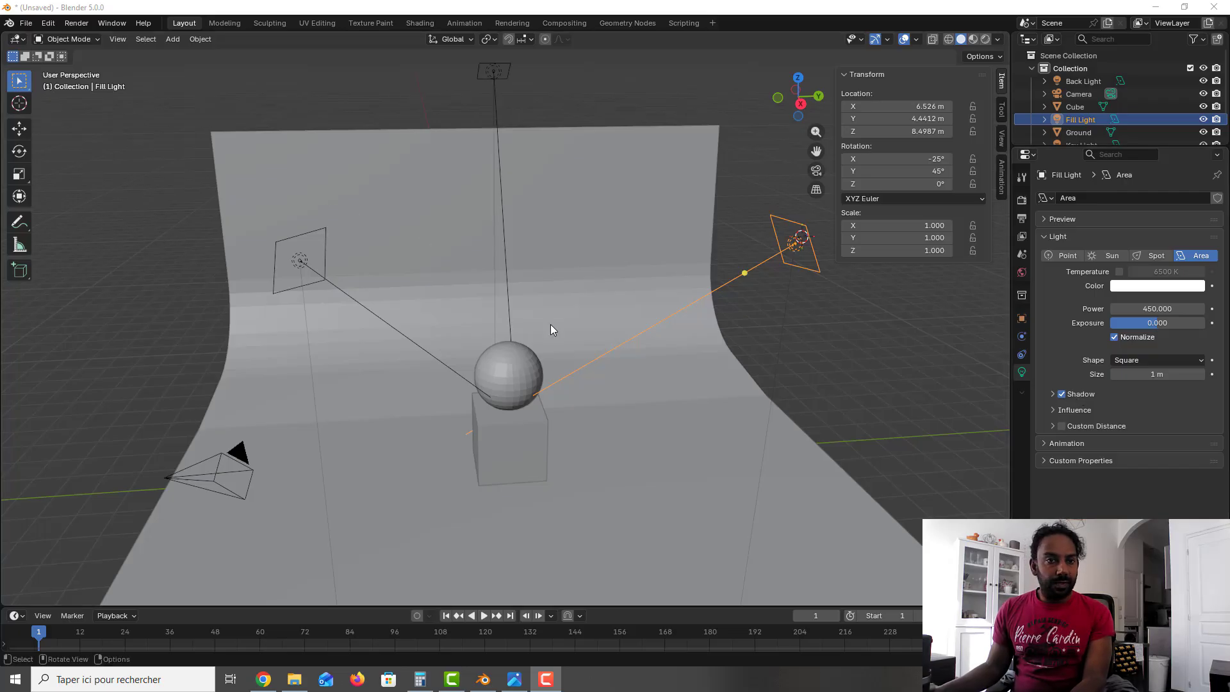
{"action": "left_click", "coordinate": [1061, 394]}
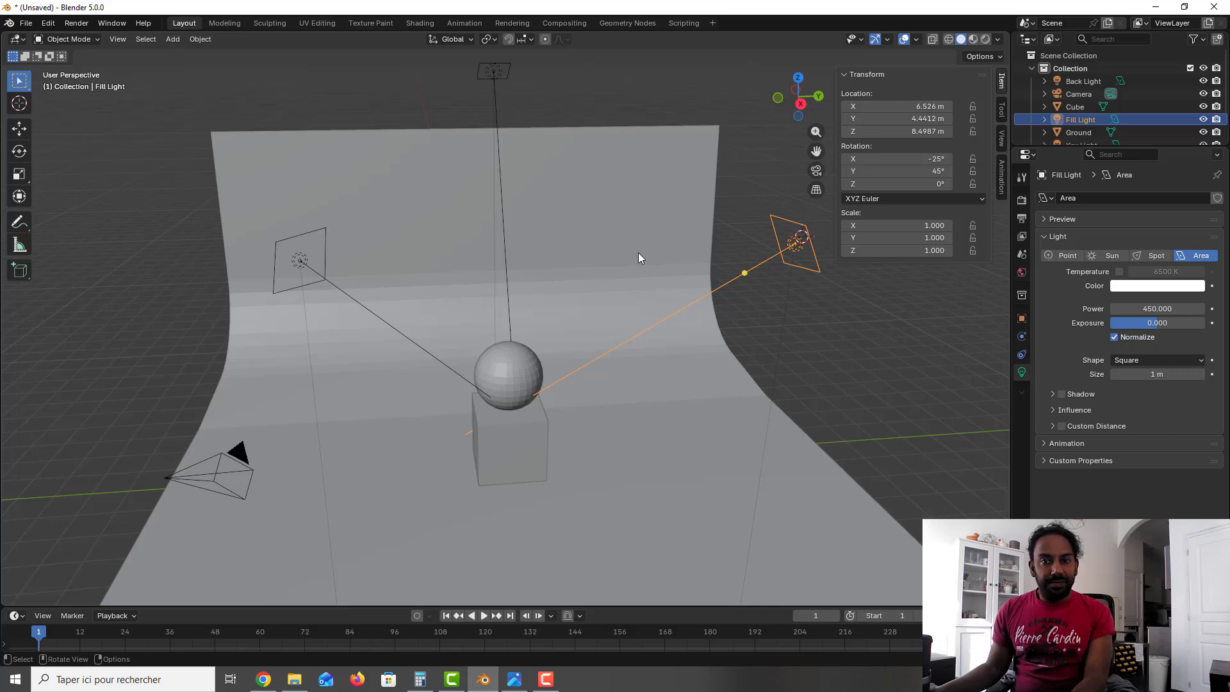
Step: Select the Key Light and set its power to 750, leaving its shadow on
{"action": "left_click", "coordinate": [290, 260]}
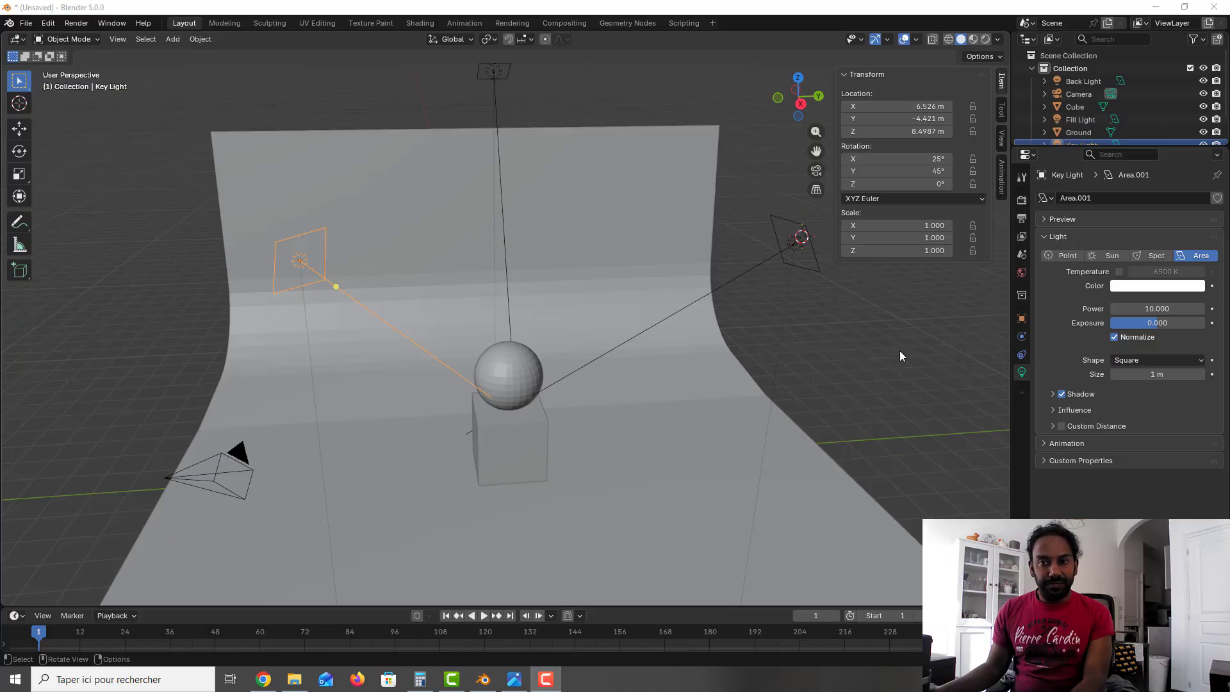
{"action": "left_click", "coordinate": [1157, 308]}
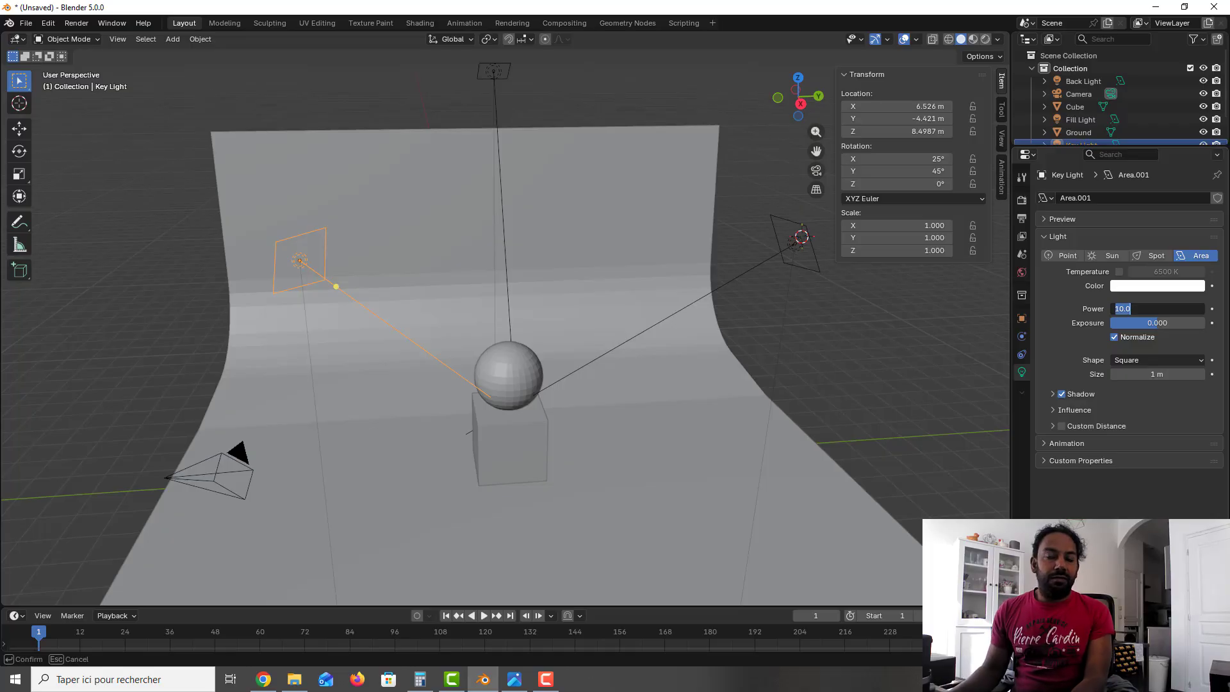
{"action": "type", "text": "7"}
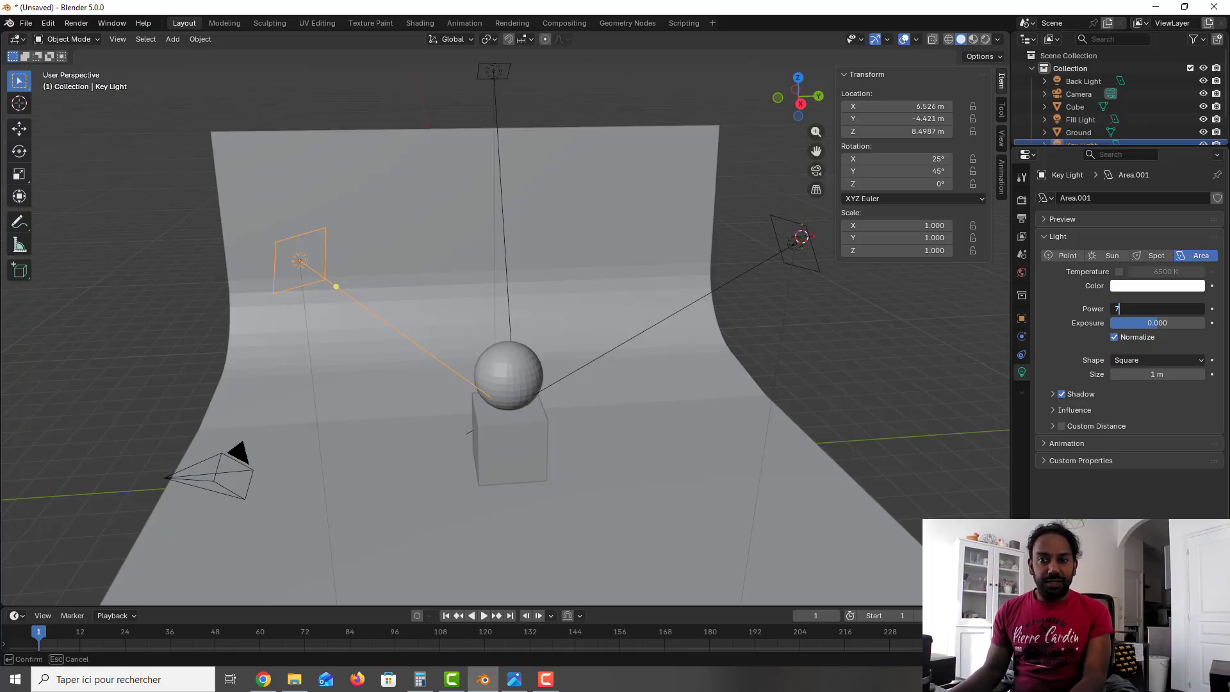
{"action": "type", "text": "50"}
{"action": "key", "text": "Return"}
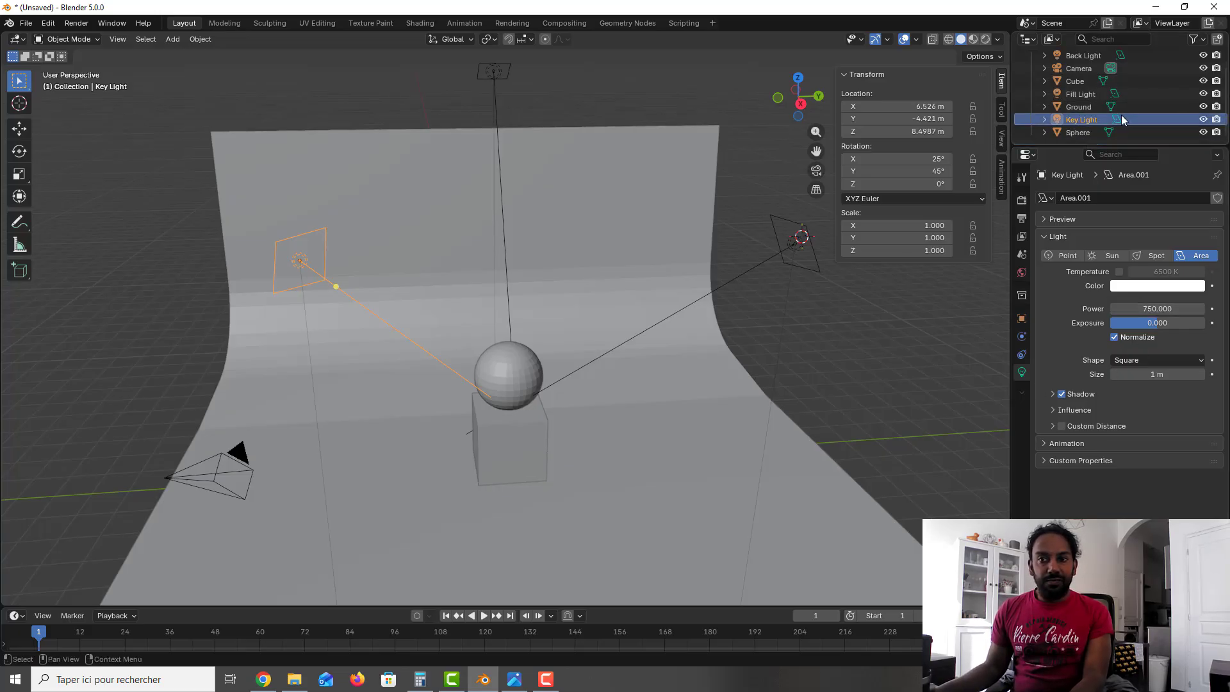
Step: Set the Back Light's power to 0.2*1500 and turn off its shadow
{"action": "left_click", "coordinate": [1089, 82]}
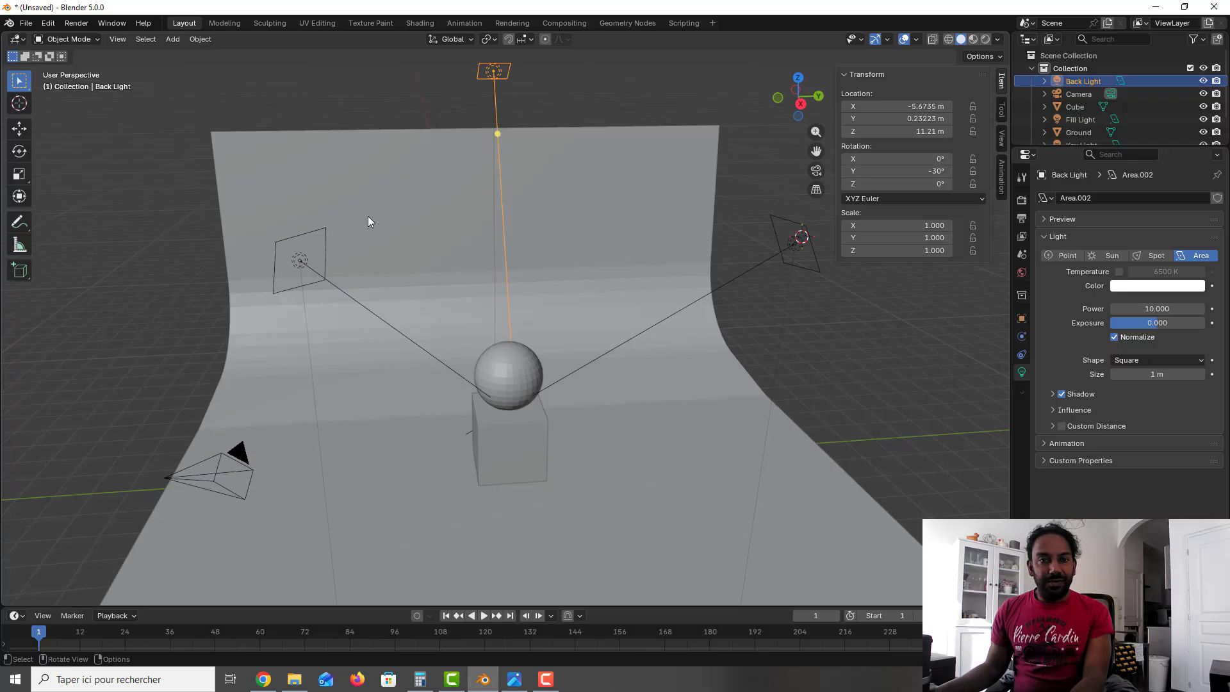
{"action": "left_click", "coordinate": [1184, 306]}
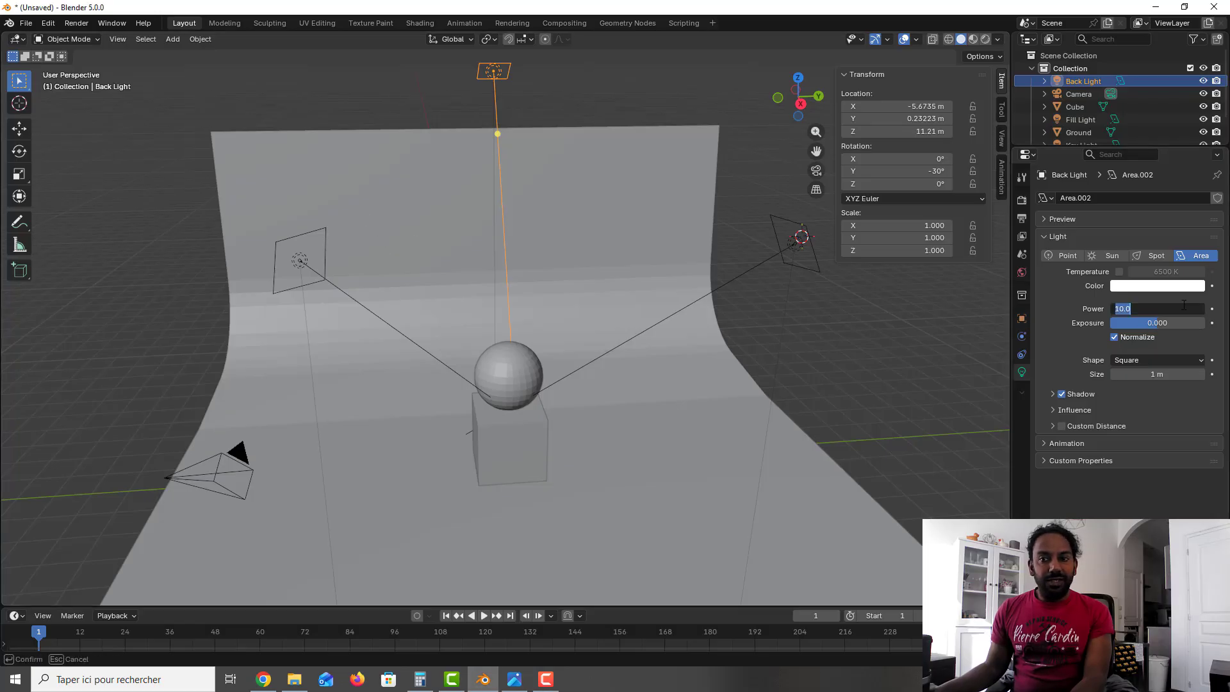
{"action": "type", "text": "0."}
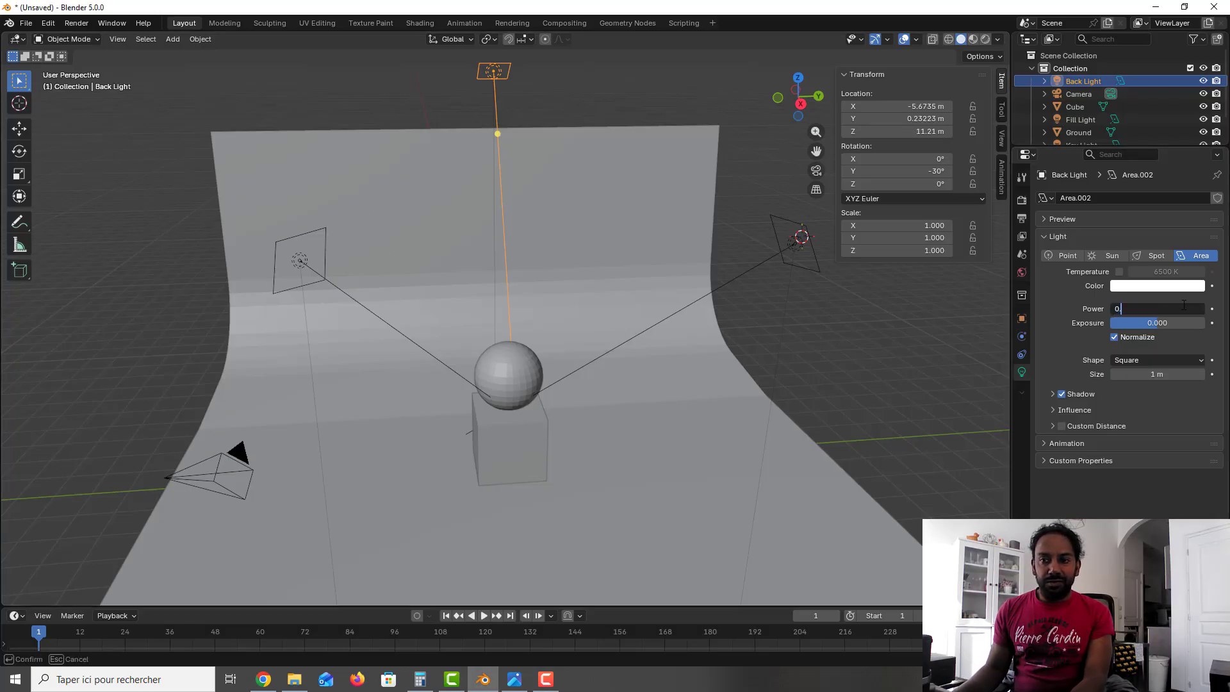
{"action": "type", "text": "2*"}
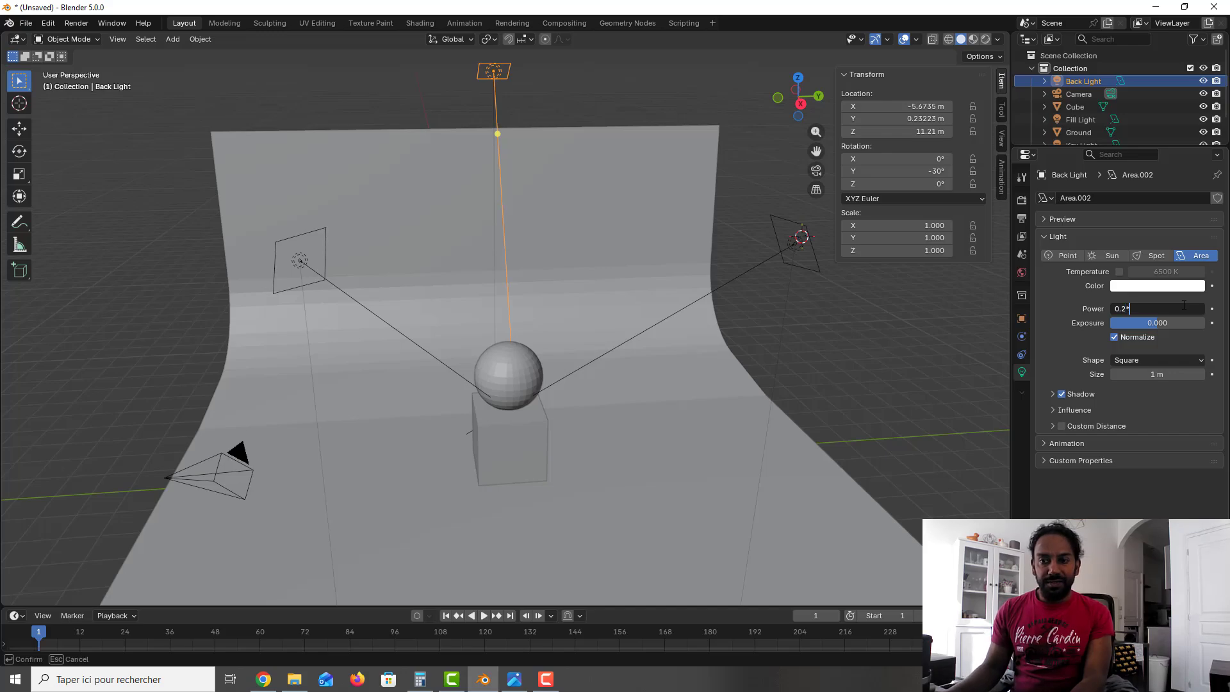
{"action": "type", "text": "1500"}
{"action": "key", "text": "Return"}
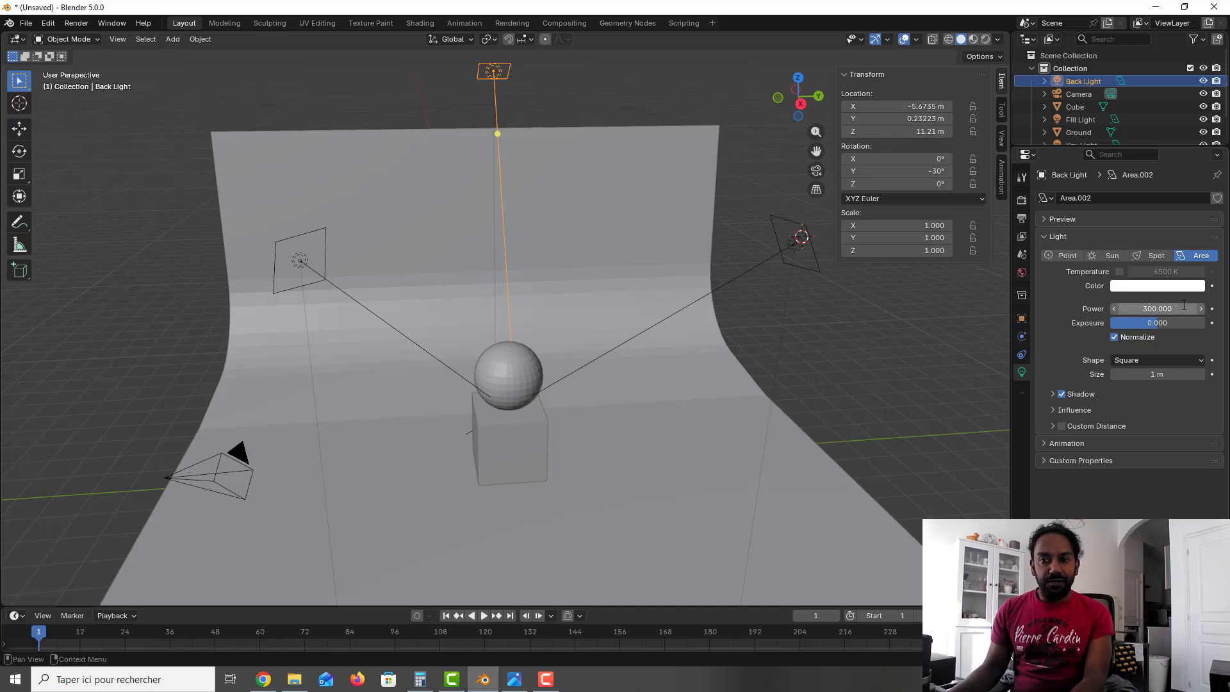
{"action": "left_click", "coordinate": [1061, 394]}
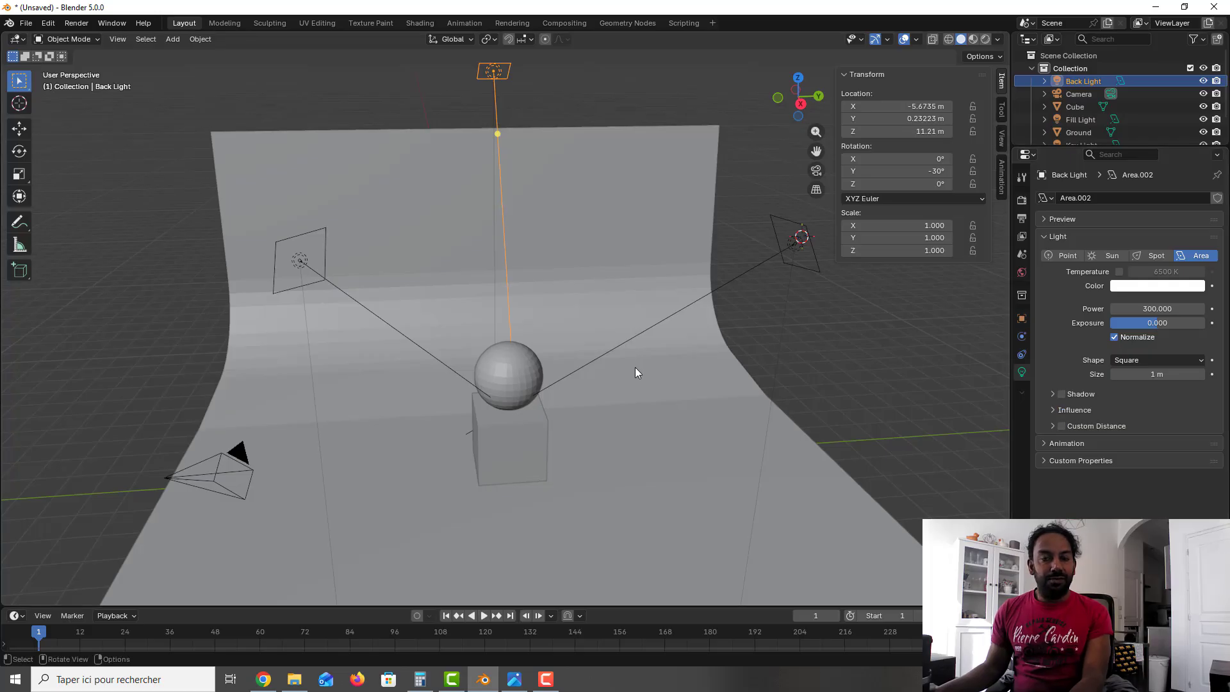
Step: Switch the viewport to Material Preview shading and enable Raytracing for the EEVEE render engine
{"action": "mouse_move", "coordinate": [636, 366]}
{"action": "middle_mouse_down"}
{"action": "mouse_move", "coordinate": [655, 356]}
{"action": "mouse_move", "coordinate": [639, 353]}
{"action": "middle_mouse_up"}
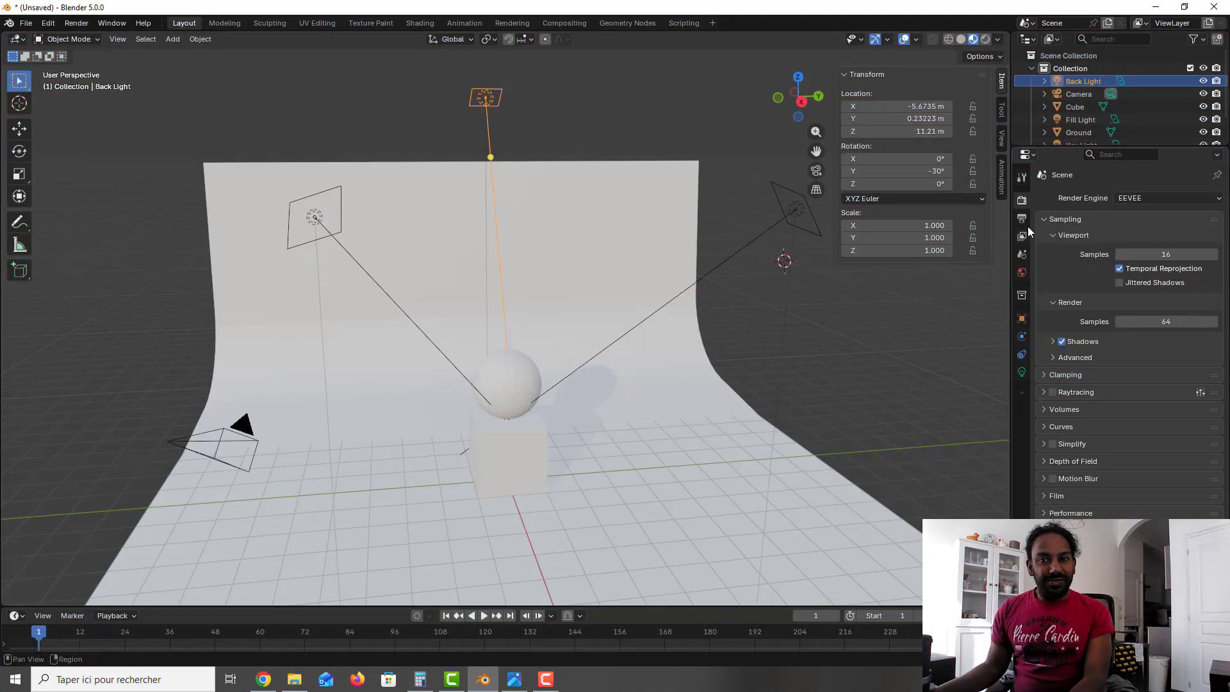
{"action": "left_click", "coordinate": [1053, 391]}
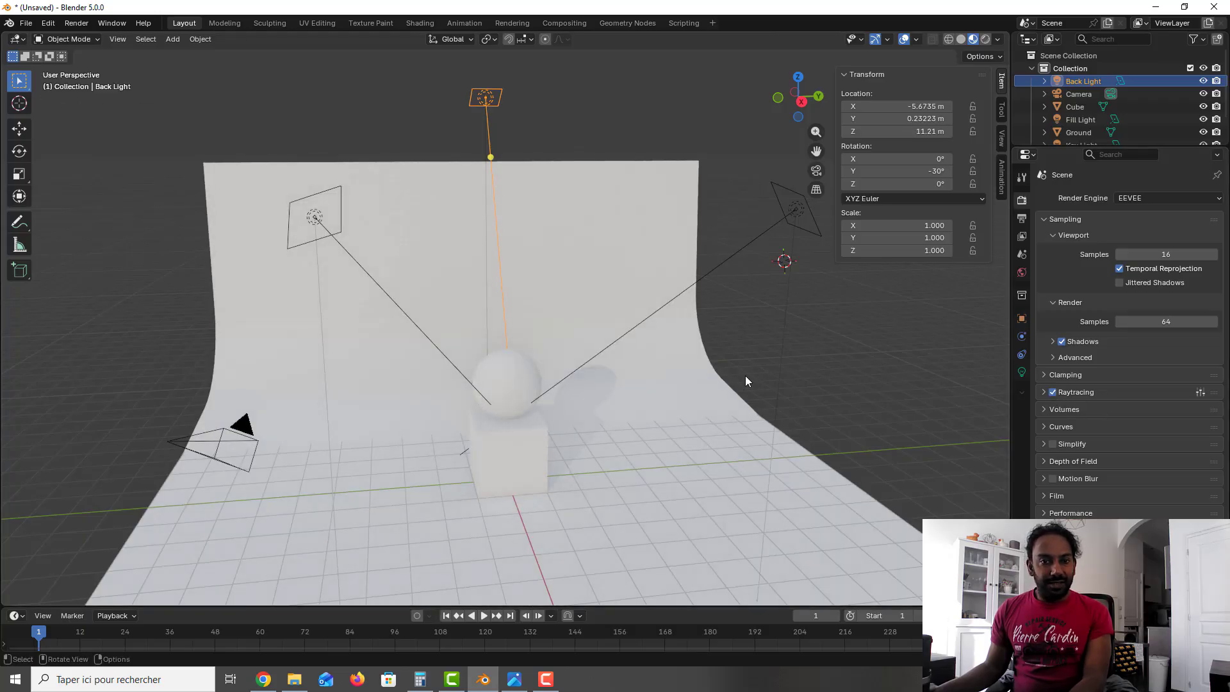
{"action": "middle_click_drag", "start_coordinate": [738, 383], "coordinate": [744, 378]}
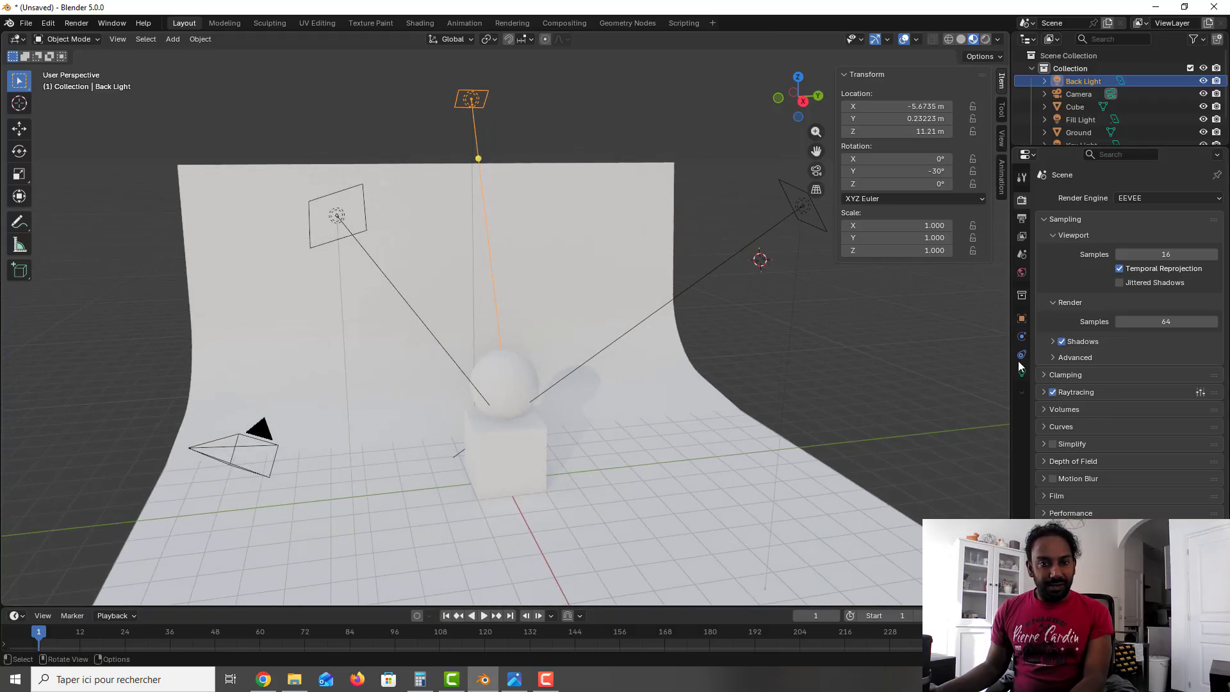
Step: Set the World background's surface strength to 0.5
{"action": "left_click", "coordinate": [1022, 273]}
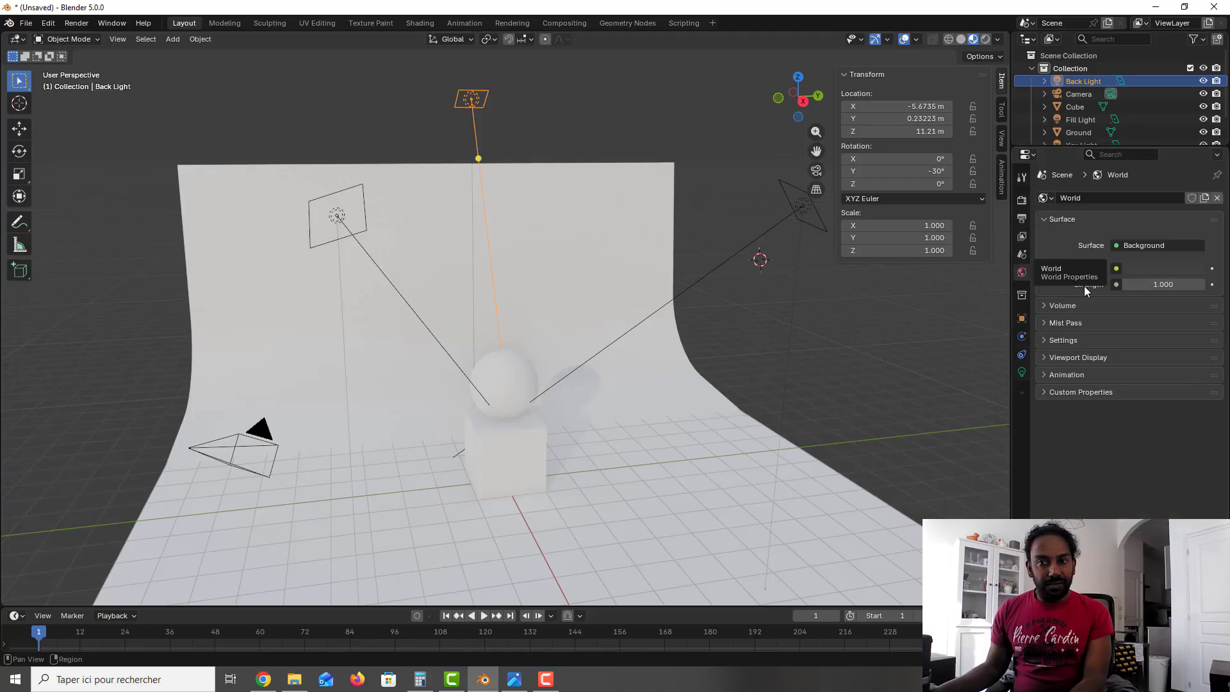
{"action": "left_click", "coordinate": [1165, 286]}
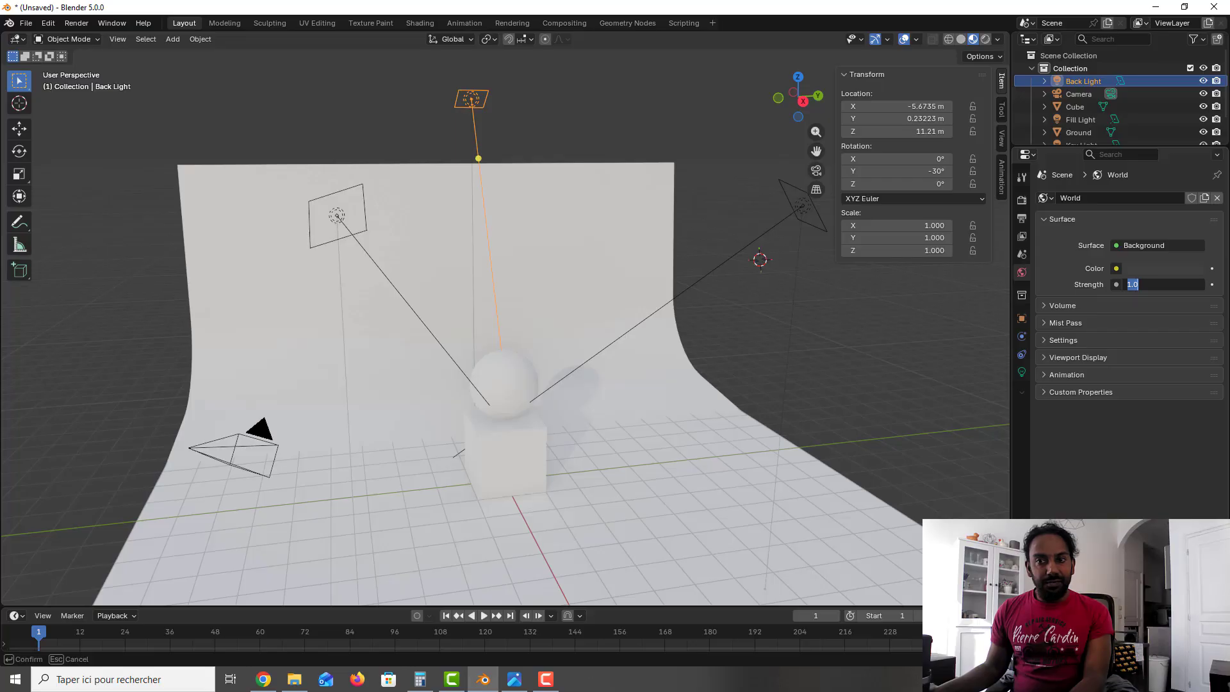
{"action": "type", "text": "0"}
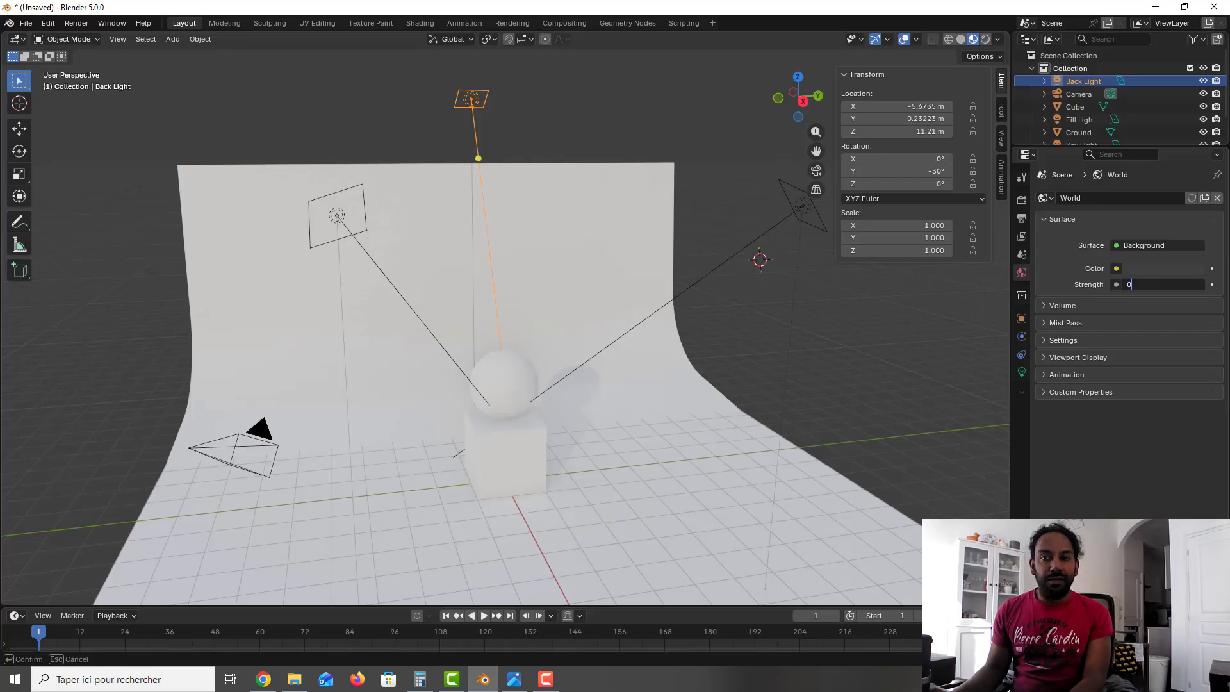
{"action": "type", "text": "."}
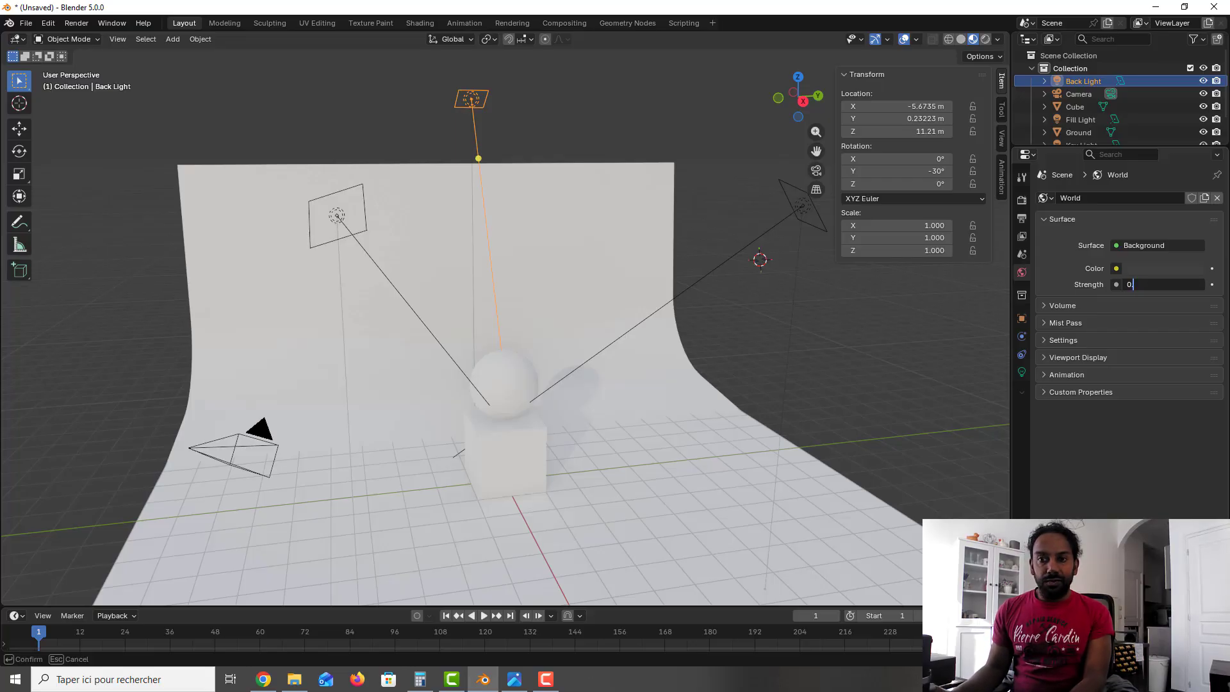
{"action": "type", "text": "5"}
{"action": "key", "text": "Return"}
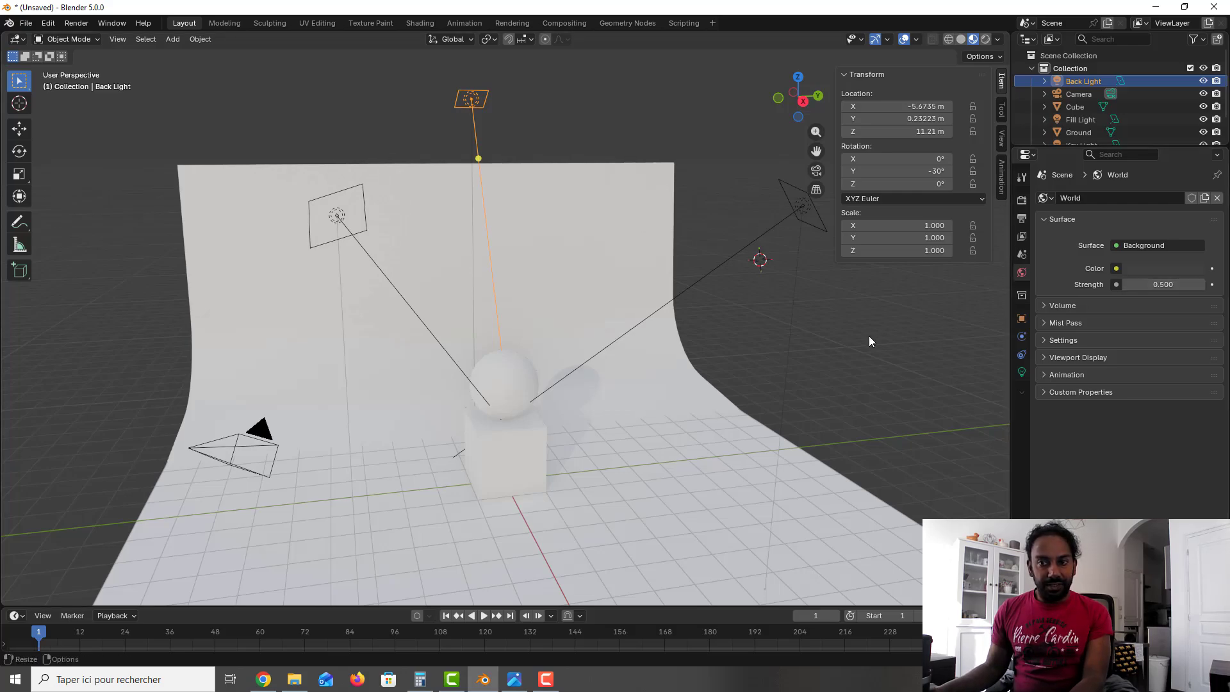
Step: Select the sphere on top of the cube and add a new material to it
{"action": "middle_click_drag", "start_coordinate": [640, 363], "coordinate": [620, 368]}
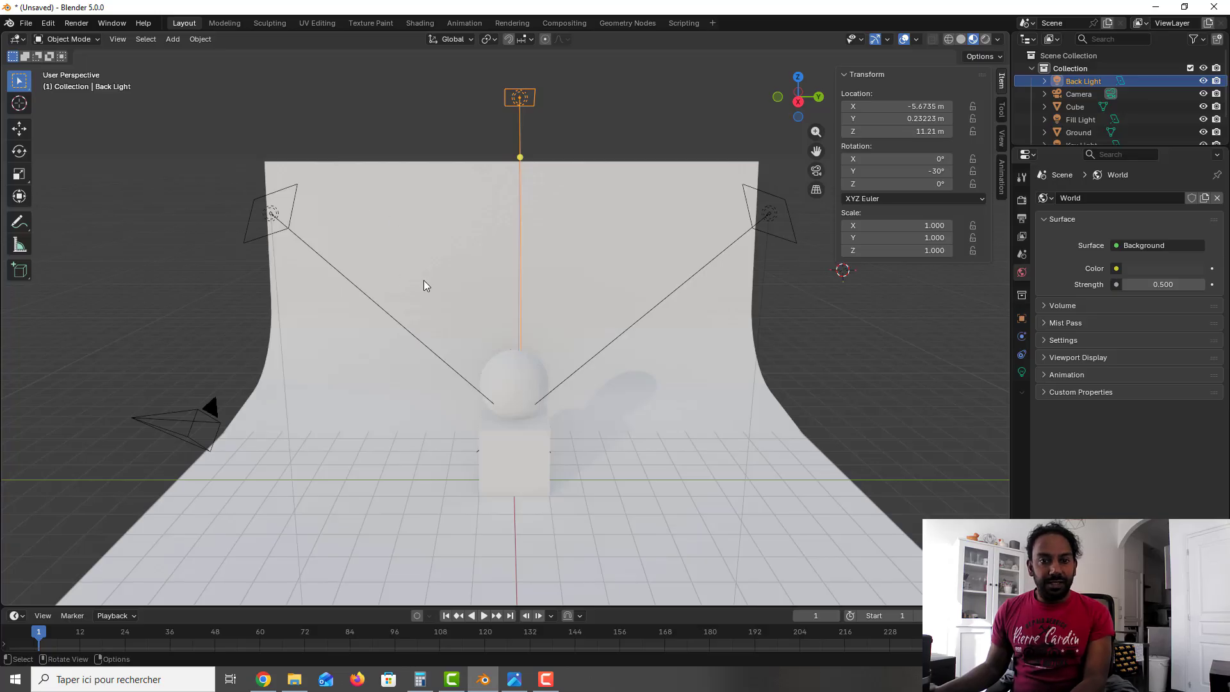
{"action": "middle_click_drag", "start_coordinate": [486, 302], "coordinate": [491, 305]}
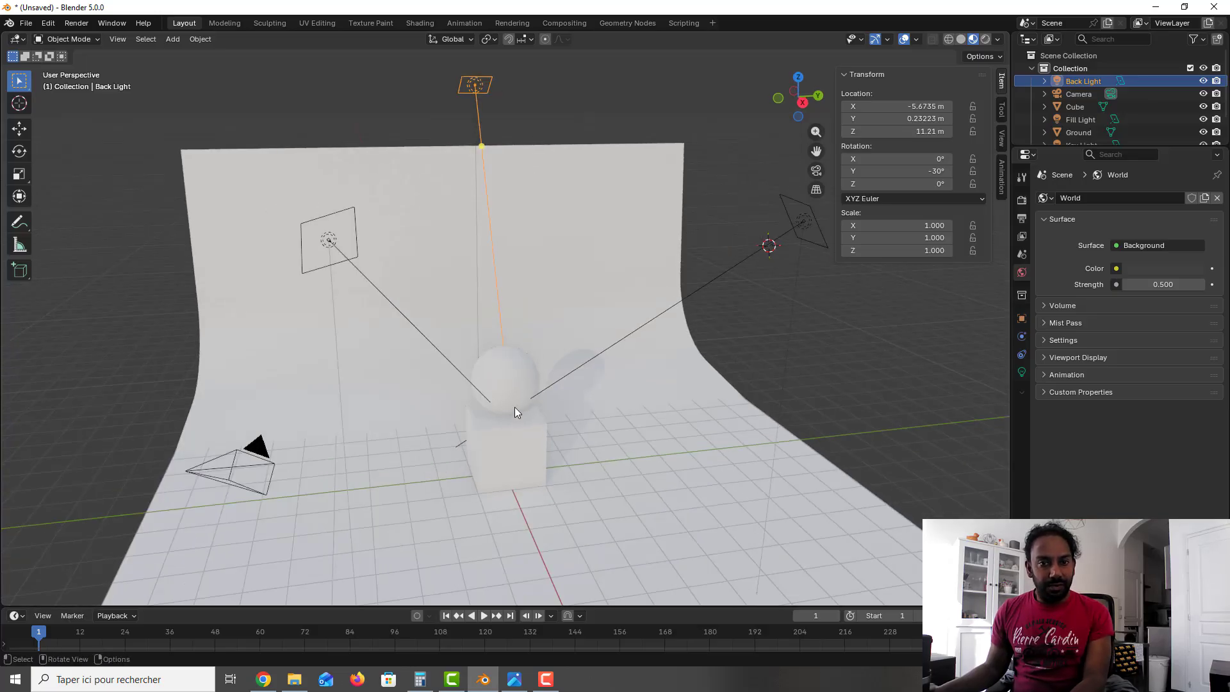
{"action": "scroll", "coordinate": [513, 406], "scroll_direction": "up", "scroll_amount": 5}
{"action": "middle_click_drag", "start_coordinate": [513, 406], "coordinate": [546, 267]}
{"action": "left_click", "coordinate": [501, 305]}
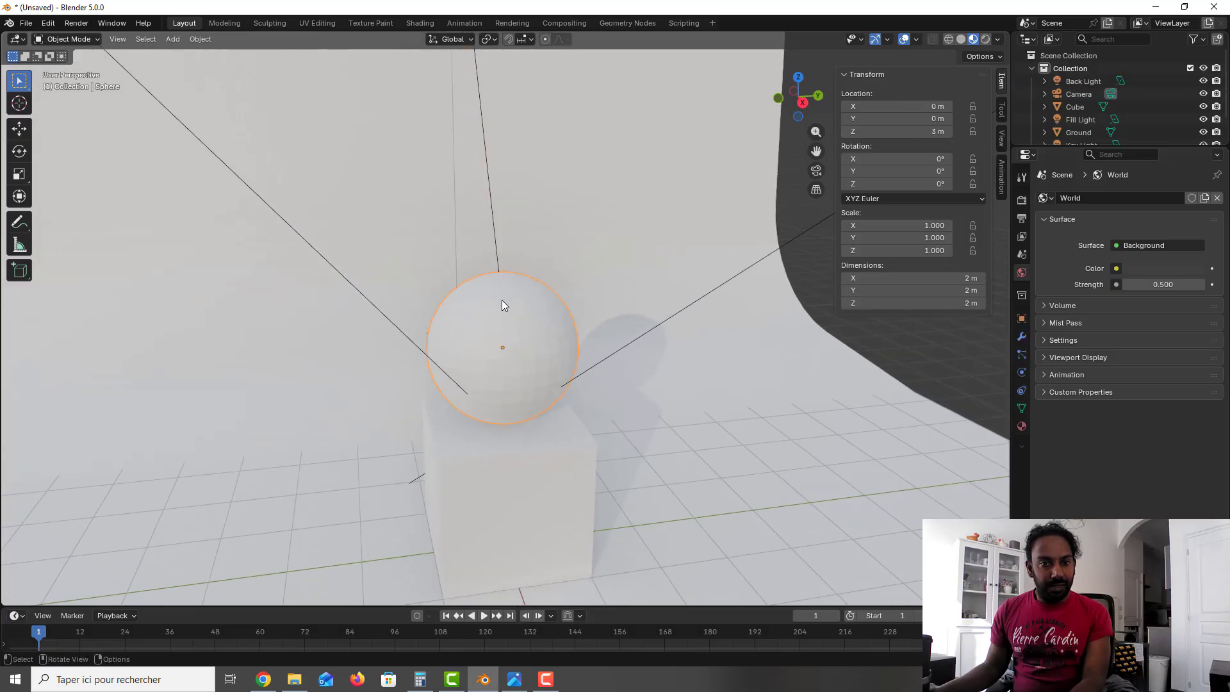
{"action": "left_click", "coordinate": [1022, 426]}
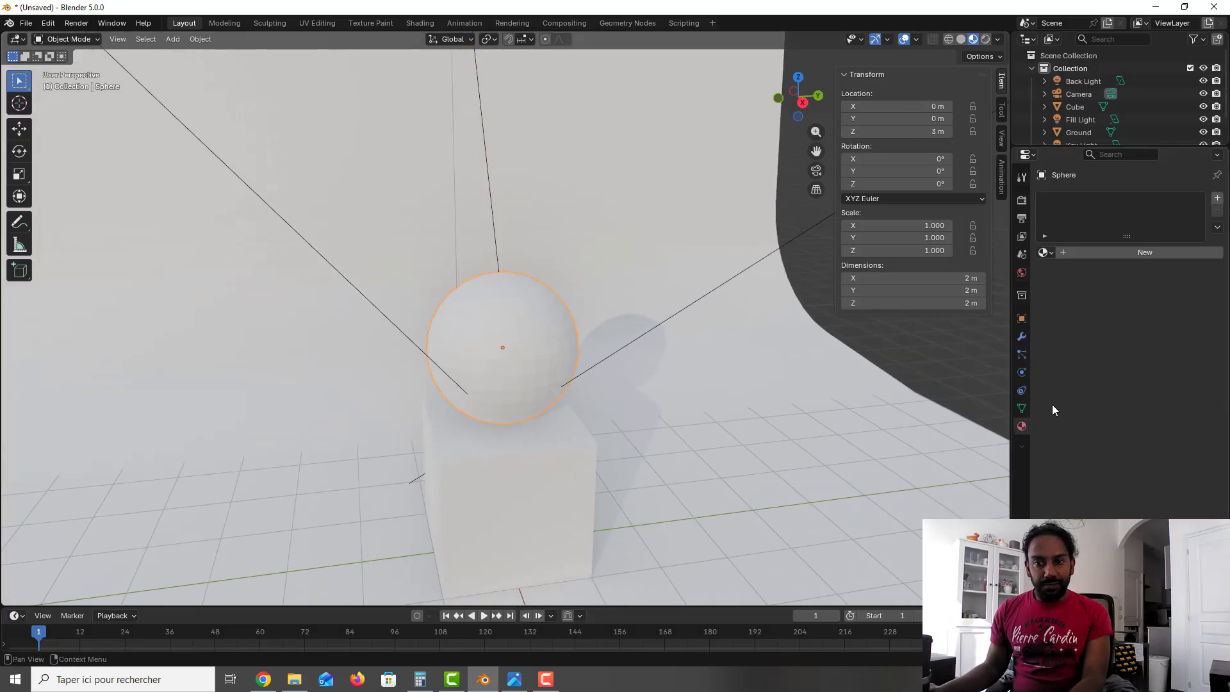
{"action": "left_click", "coordinate": [1129, 253]}
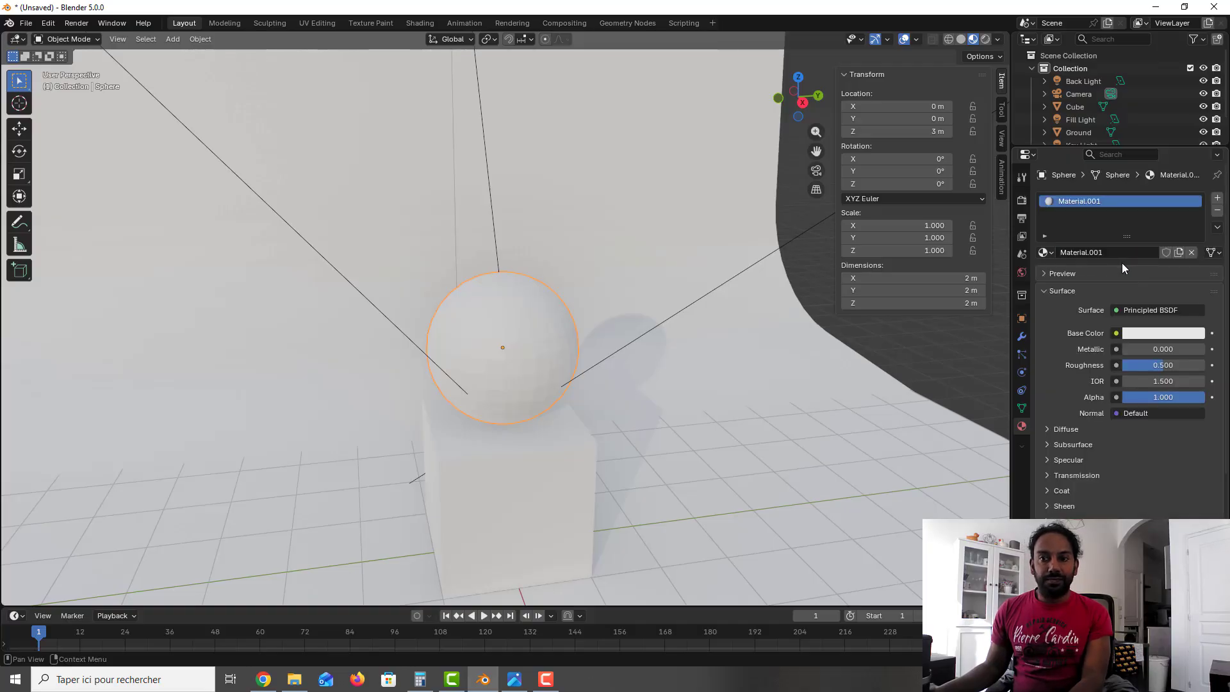
Step: Rename the sphere's new material to Red and set its base color to a red hue
{"action": "left_click", "coordinate": [1115, 253]}
{"action": "type", "text": "Red"}
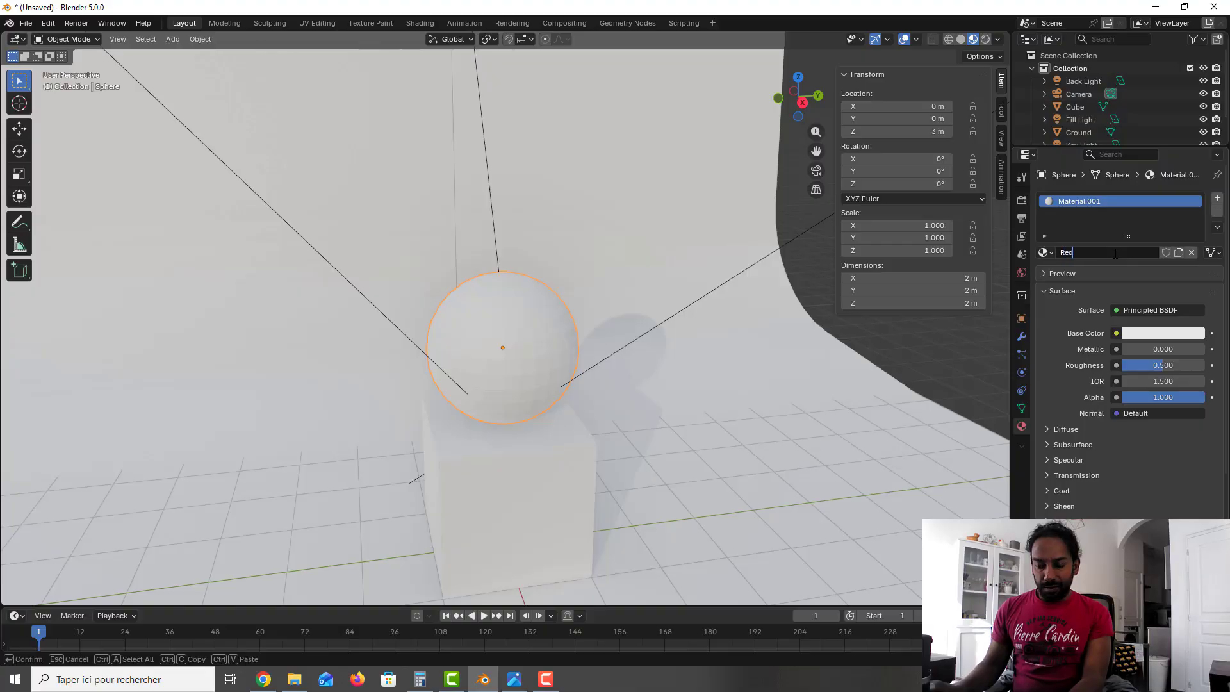
{"action": "key", "text": "Return"}
{"action": "left_click", "coordinate": [1158, 332]}
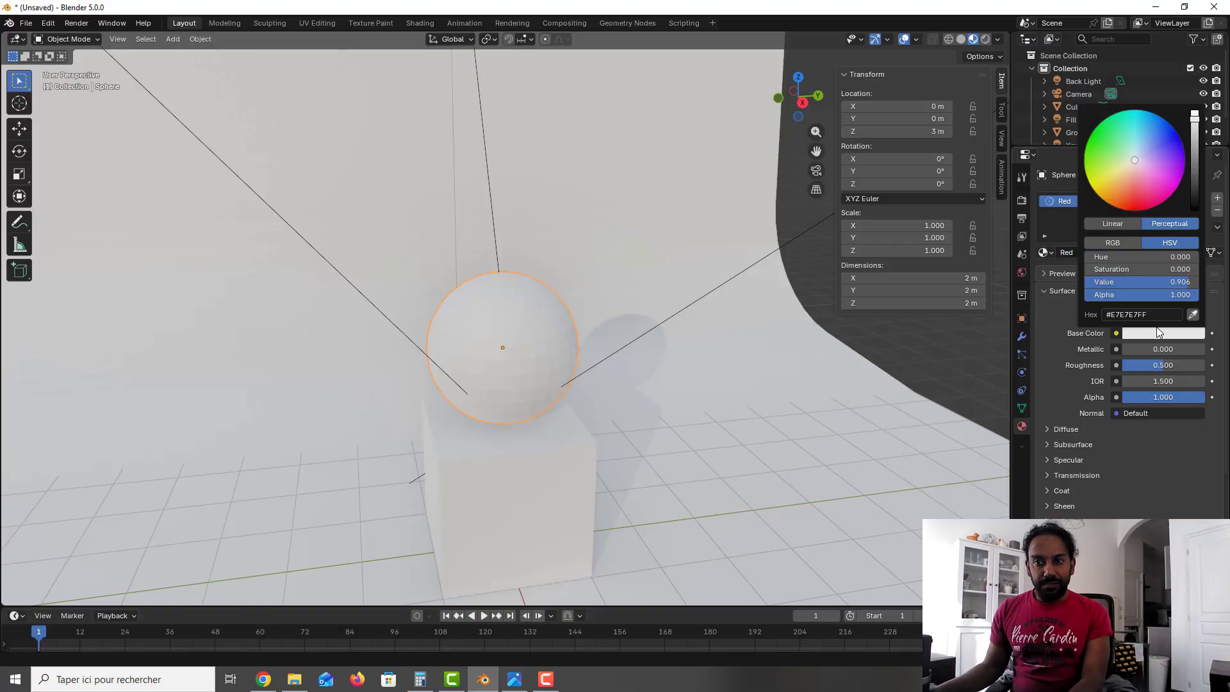
{"action": "left_click", "coordinate": [1138, 204]}
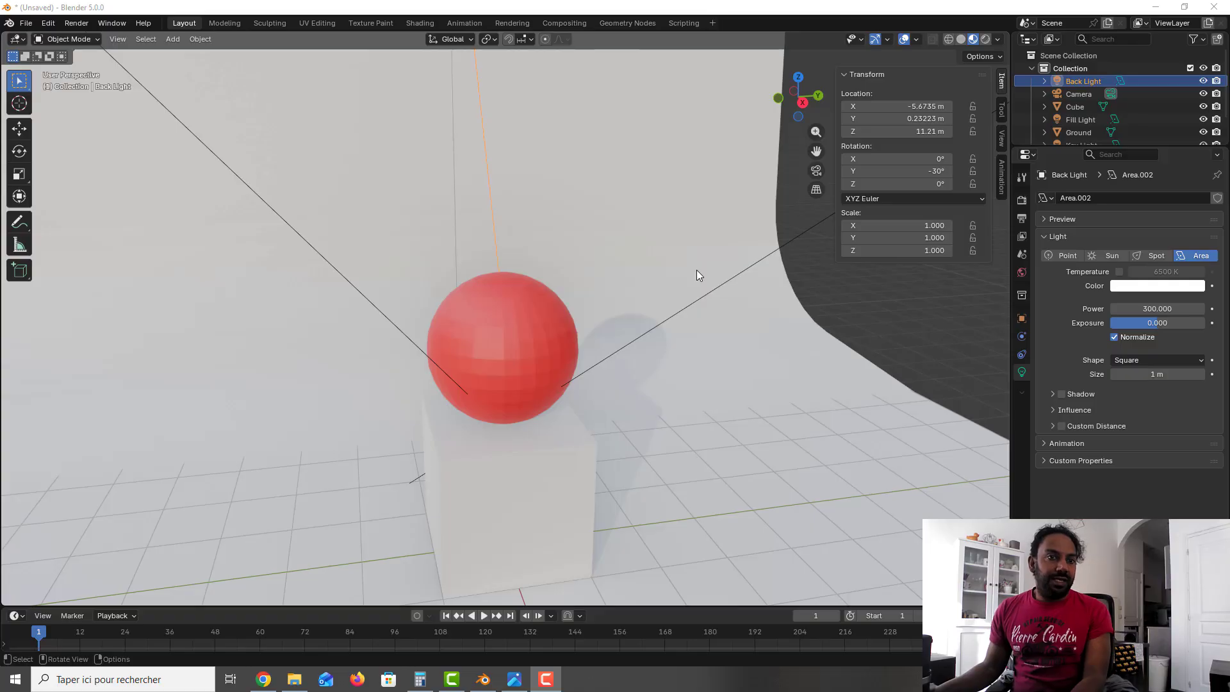
Step: Switch the viewport to Rendered shading to inspect the lit red sphere and cube
{"action": "left_click", "coordinate": [986, 40]}
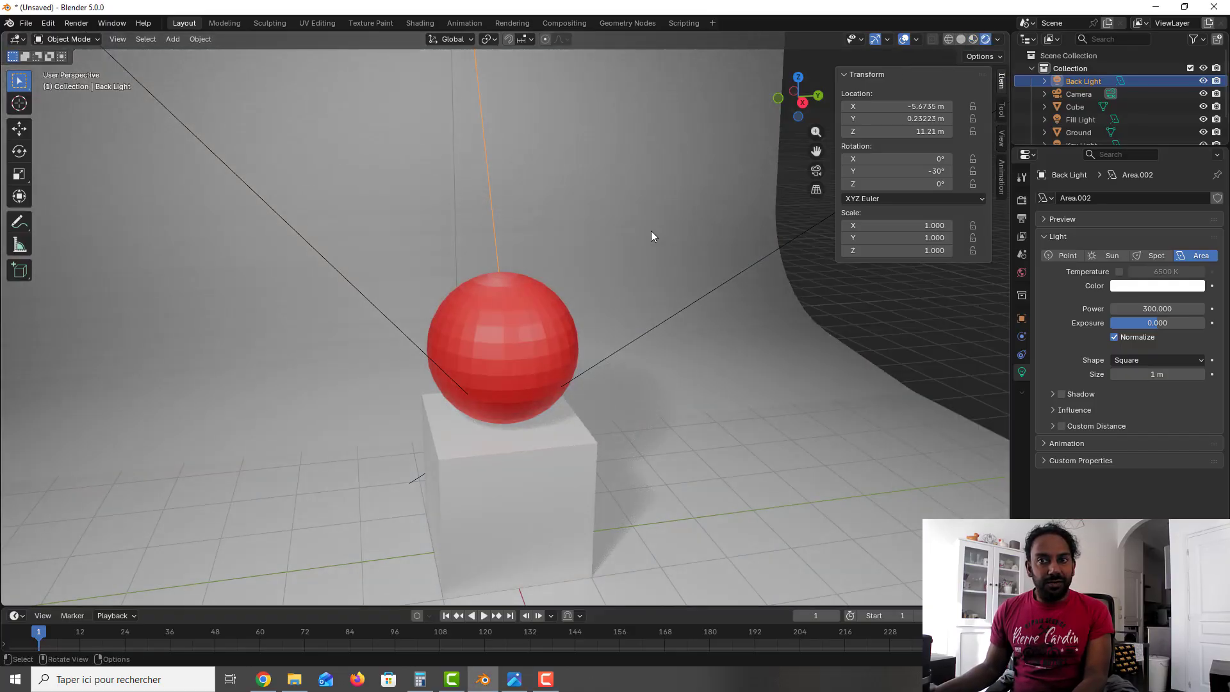
{"action": "mouse_move", "coordinate": [620, 298]}
{"action": "middle_mouse_down"}
{"action": "mouse_move", "coordinate": [584, 318]}
{"action": "mouse_move", "coordinate": [629, 295]}
{"action": "mouse_move", "coordinate": [619, 297]}
{"action": "middle_mouse_up"}
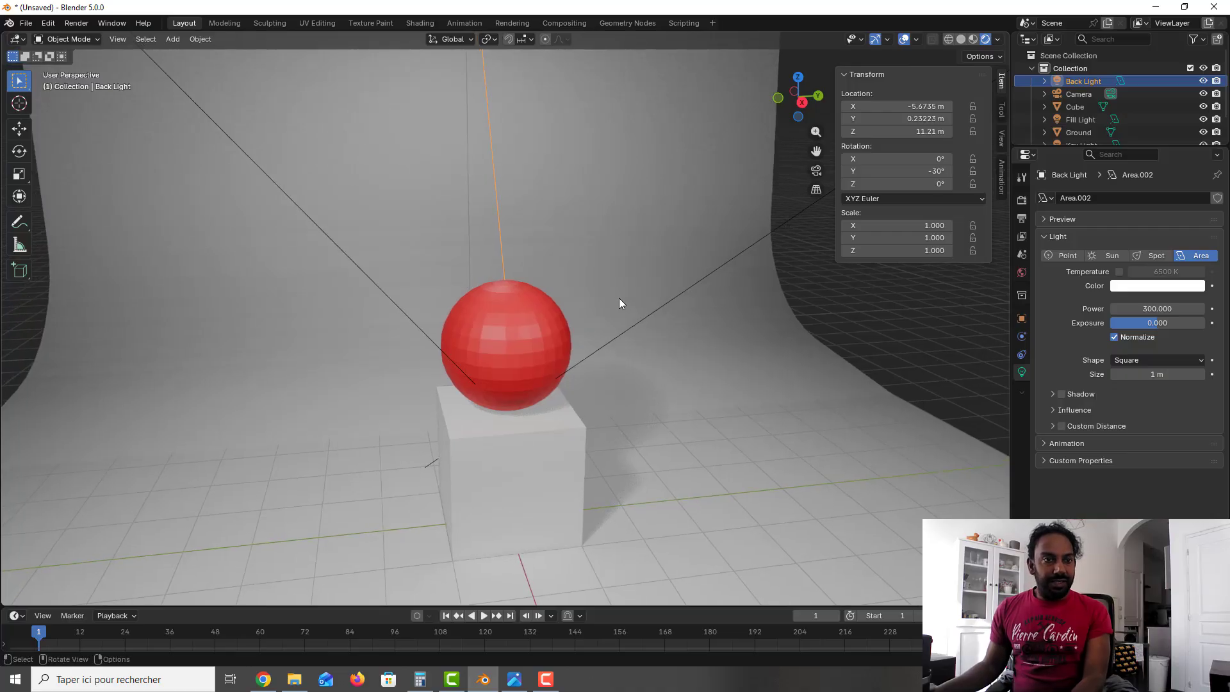